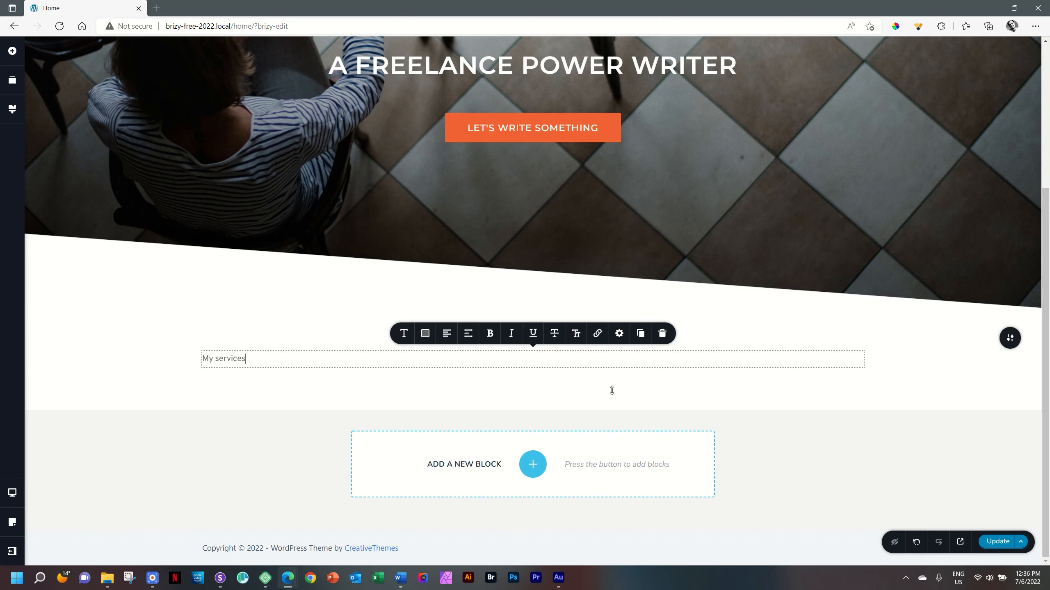
- Format the "My services" heading as centred uppercase Montserrat, size 30 px, Medium weight, in black #000000
left_click(445, 334)
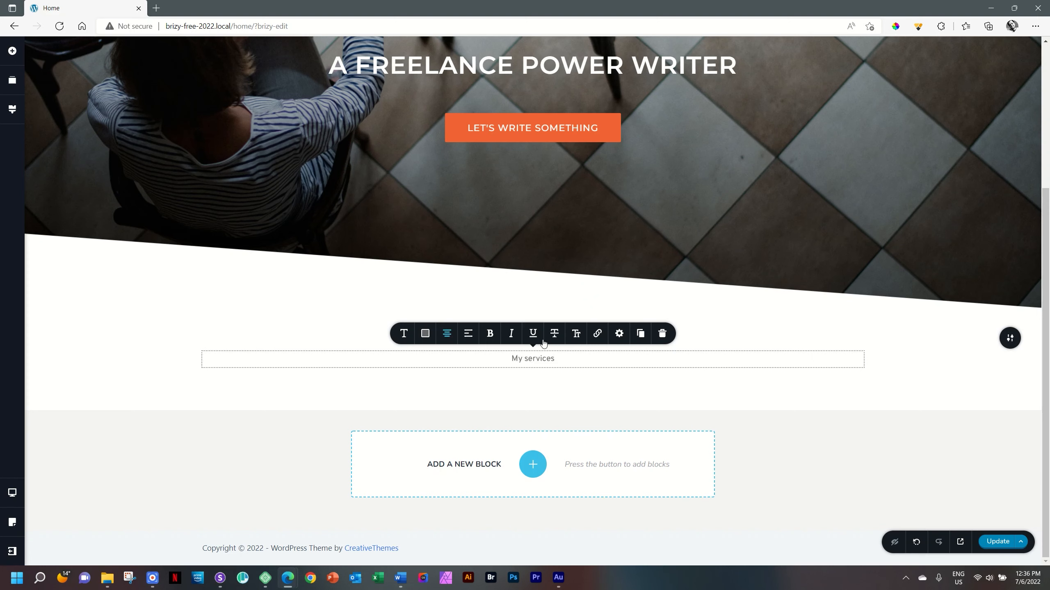
left_click(577, 334)
left_click(404, 334)
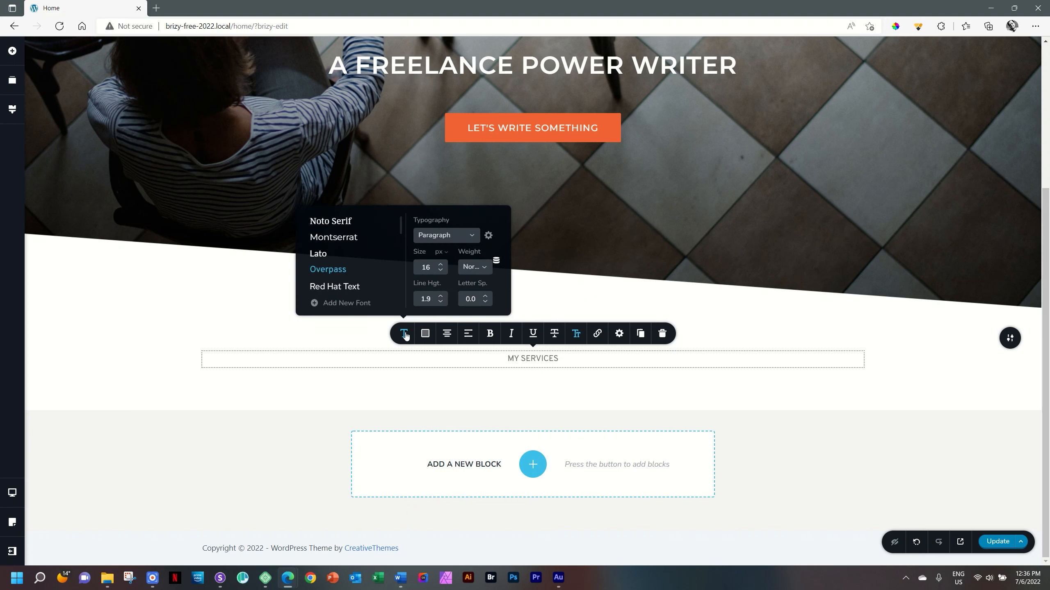
left_click(343, 238)
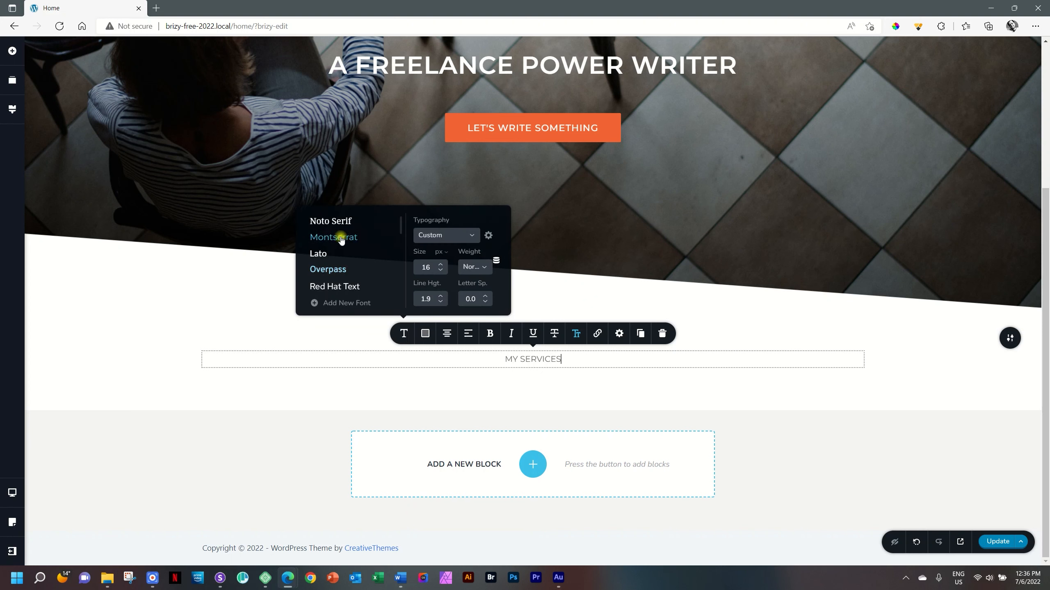
double_click(420, 272)
type("30")
left_click(475, 266)
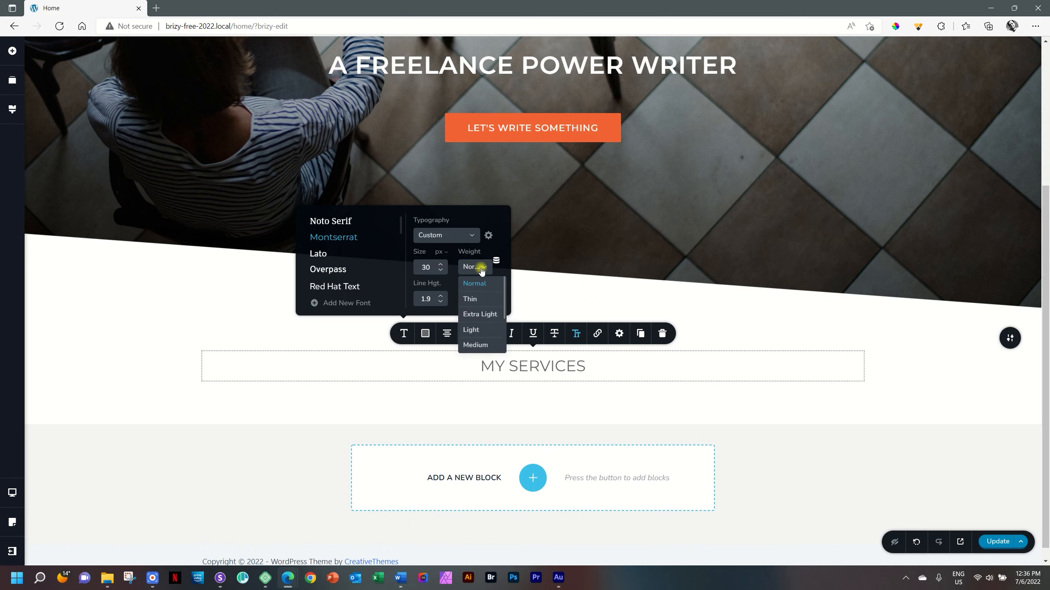
left_click(480, 346)
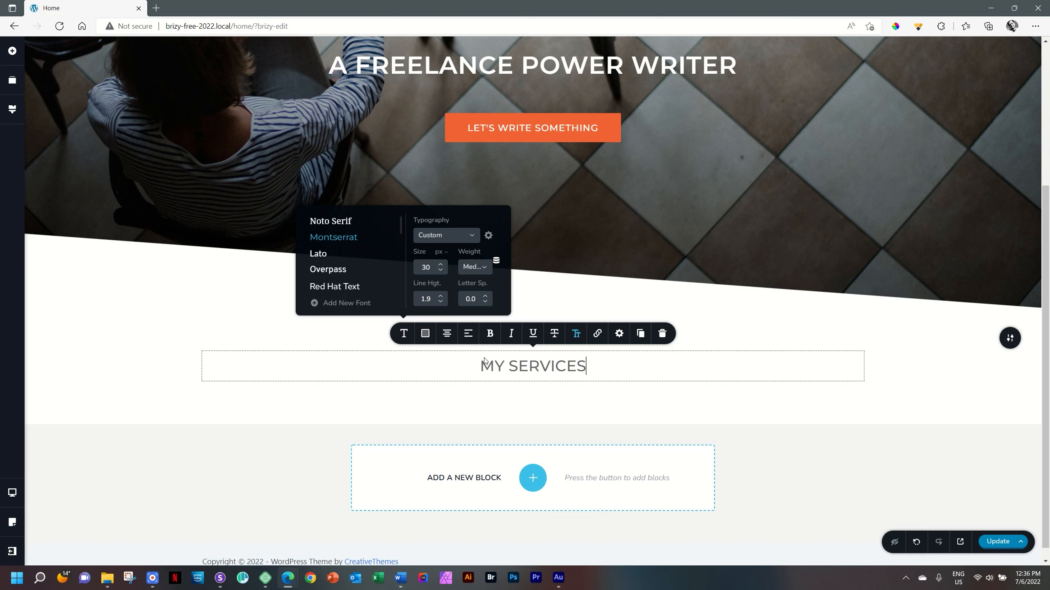
left_click(425, 334)
left_click(389, 289)
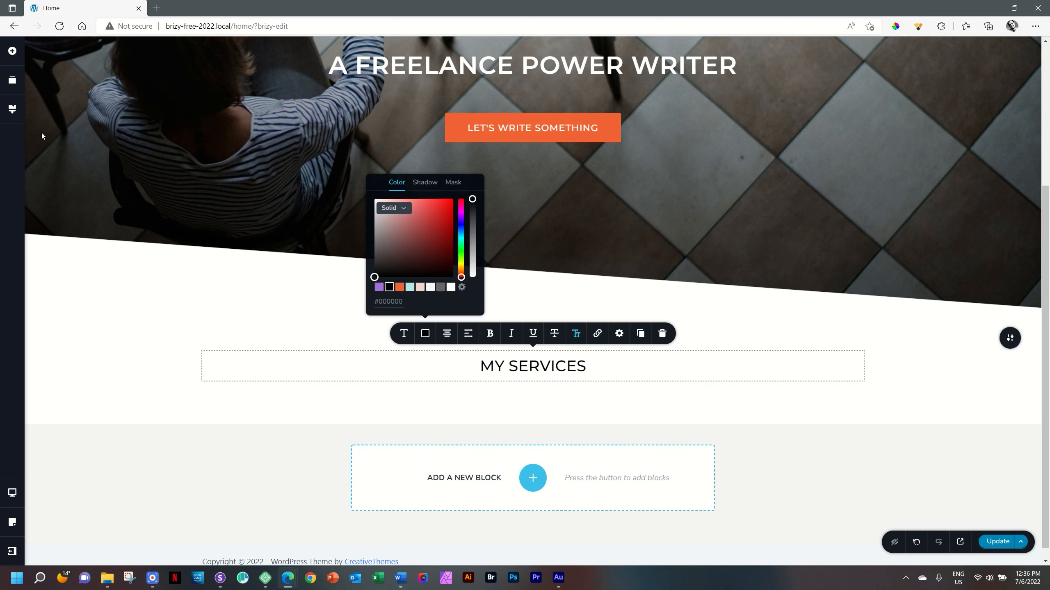
- Add a Spacer element directly below the MY SERVICES heading and view its height setting
left_click(14, 54)
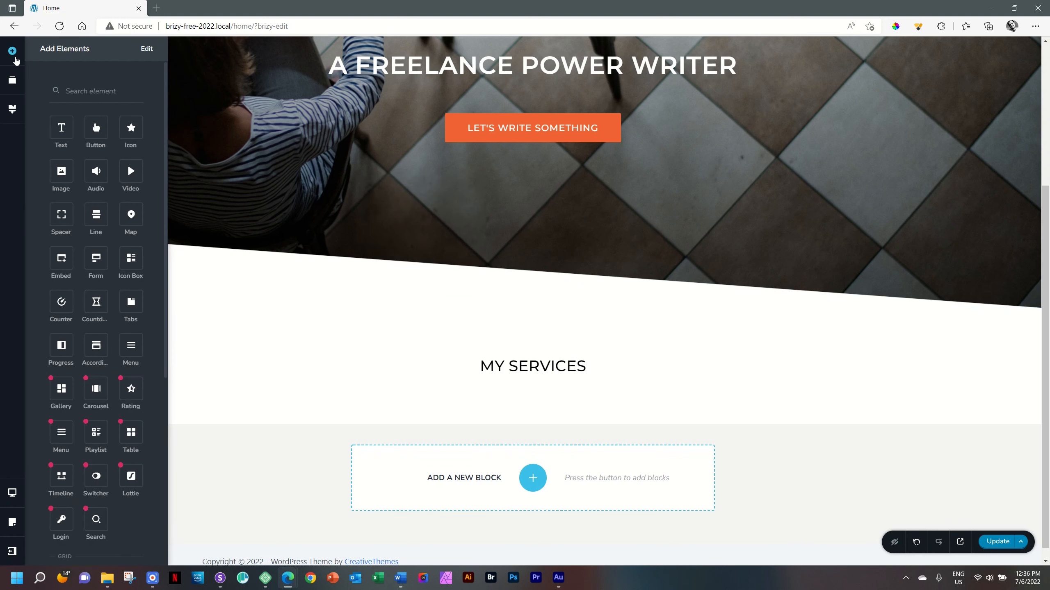
left_click_drag(61, 214, 508, 386)
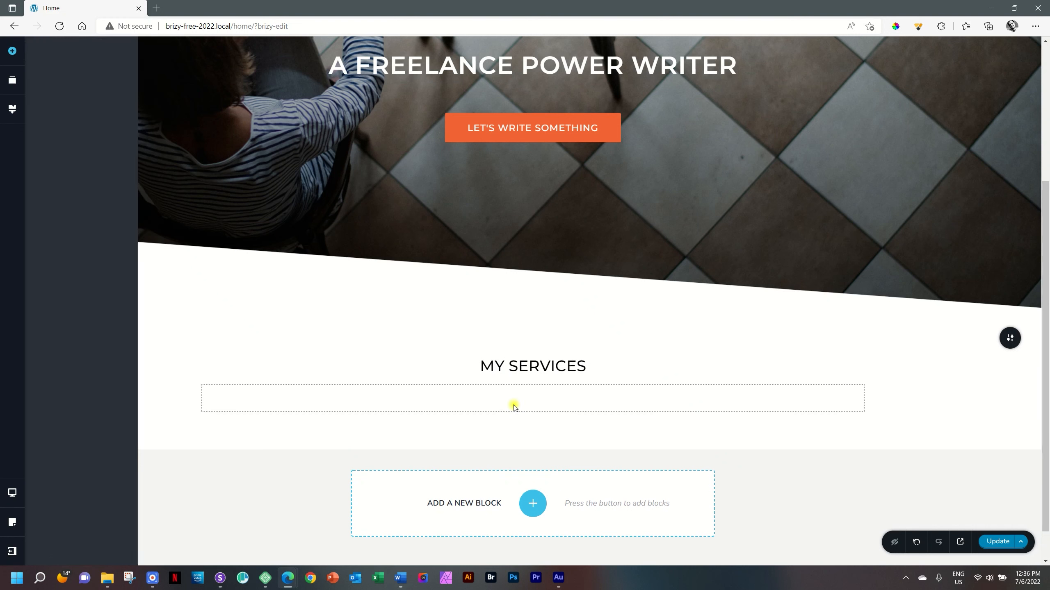
left_click(514, 407)
left_click(511, 368)
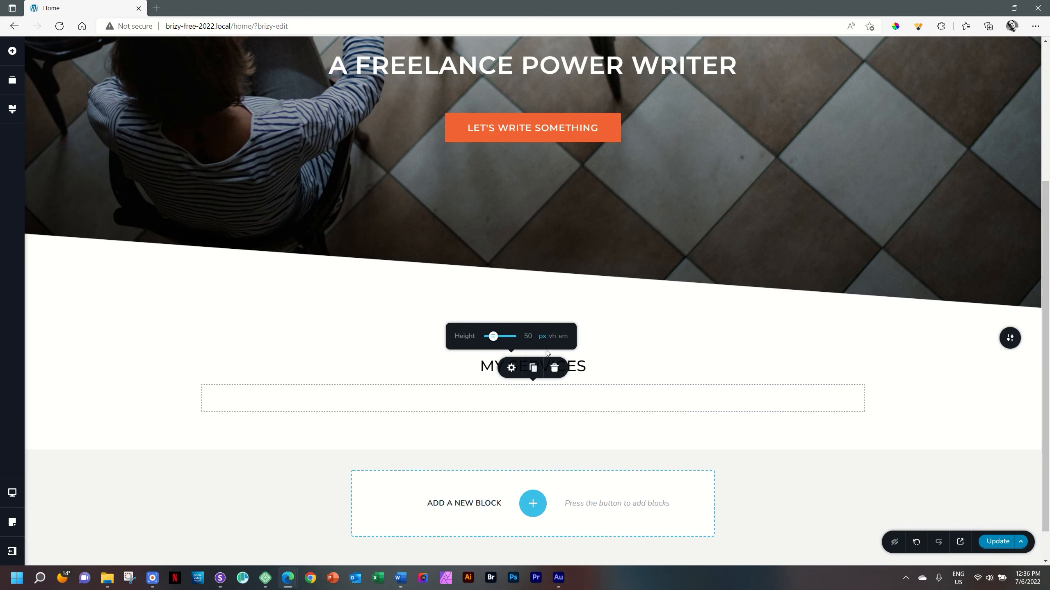
left_click(896, 389)
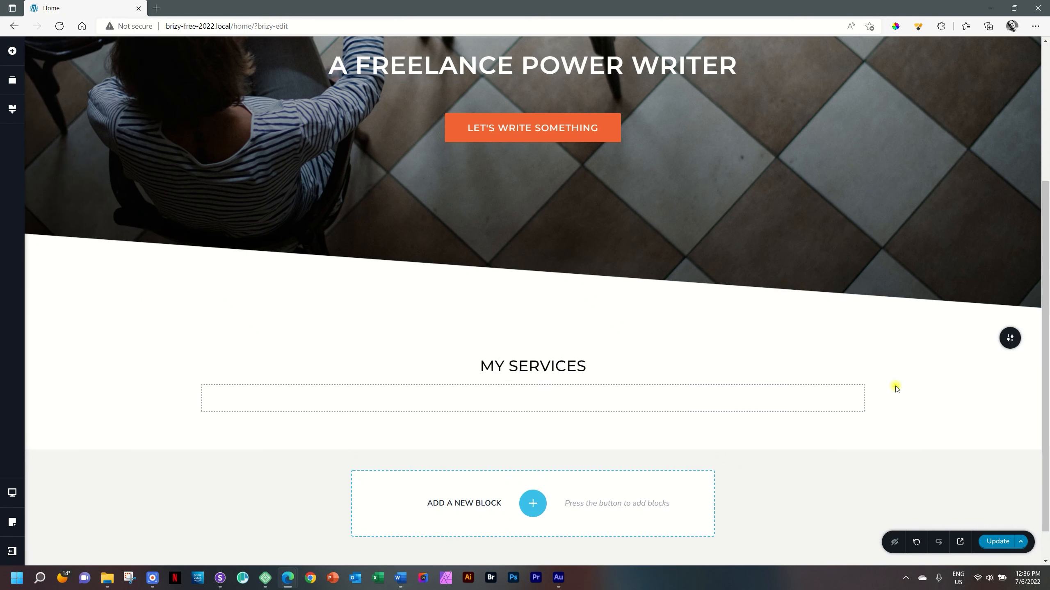
- Add a Row element beneath the spacer in the MY SERVICES block
scroll(897, 390, "down", 1)
left_click(669, 370)
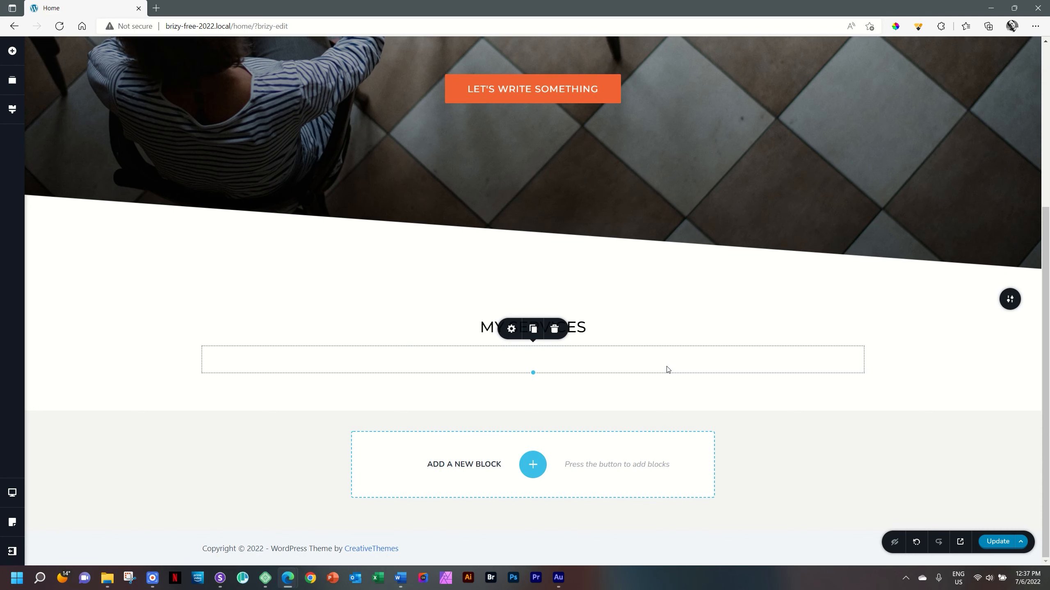
left_click(16, 55)
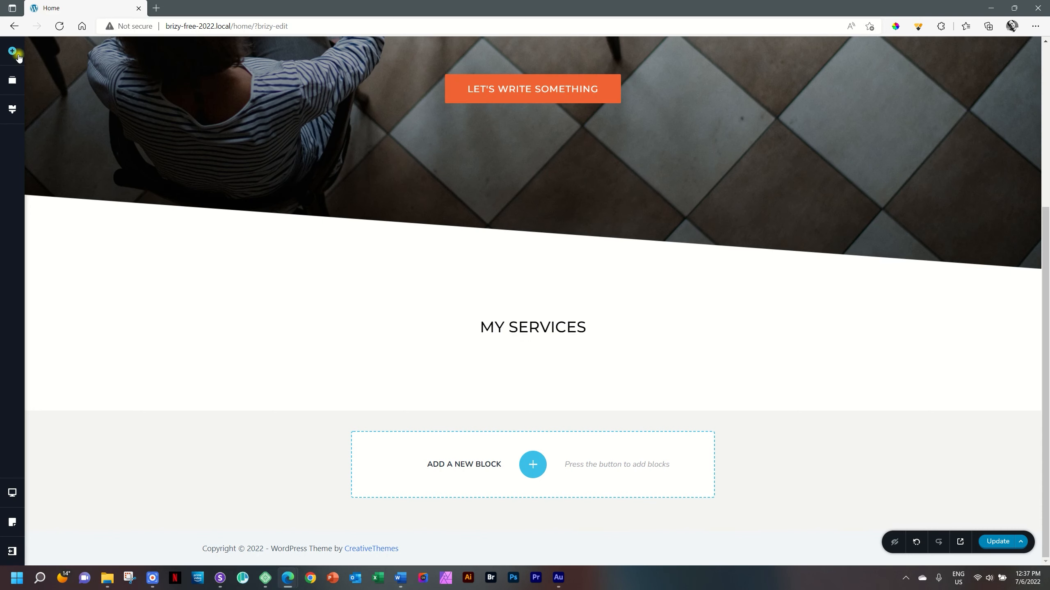
scroll(82, 160, "down", 7)
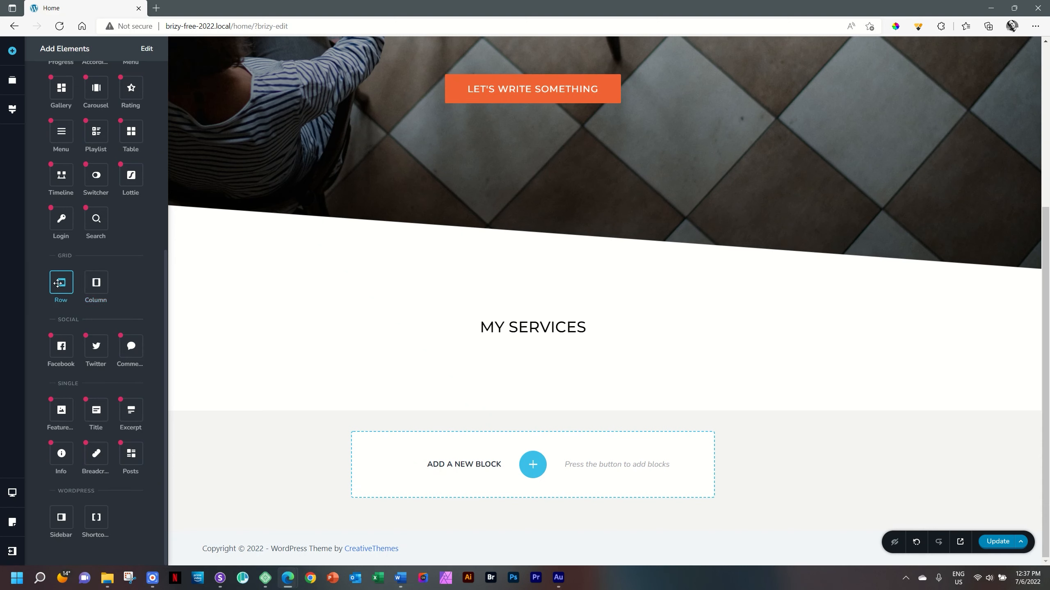
left_click_drag(62, 283, 517, 373)
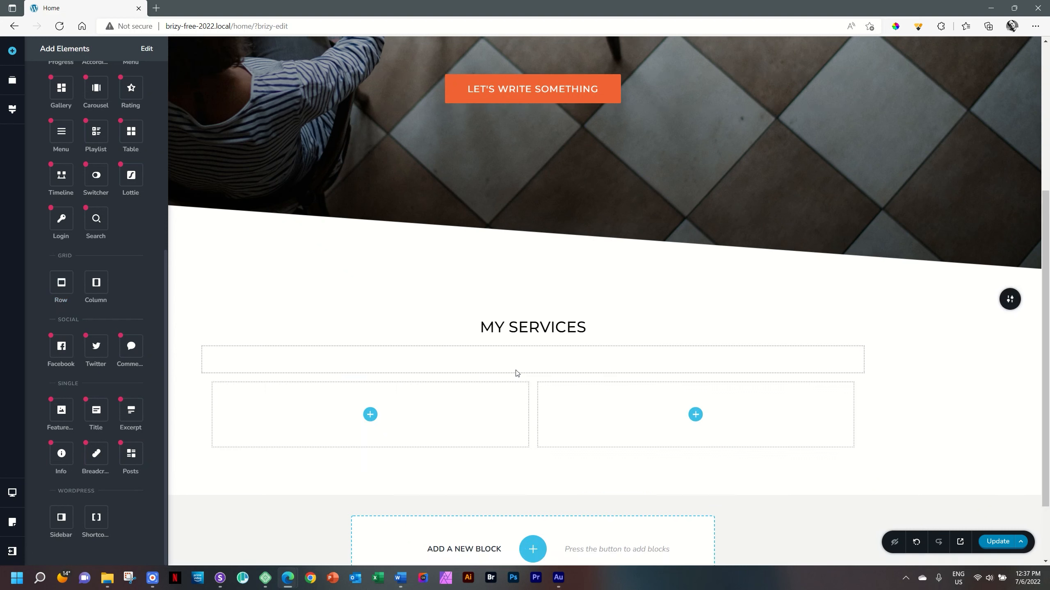
left_click(903, 375)
- Add a third column to the new row below the MY SERVICES heading
scroll(910, 375, "down", 2)
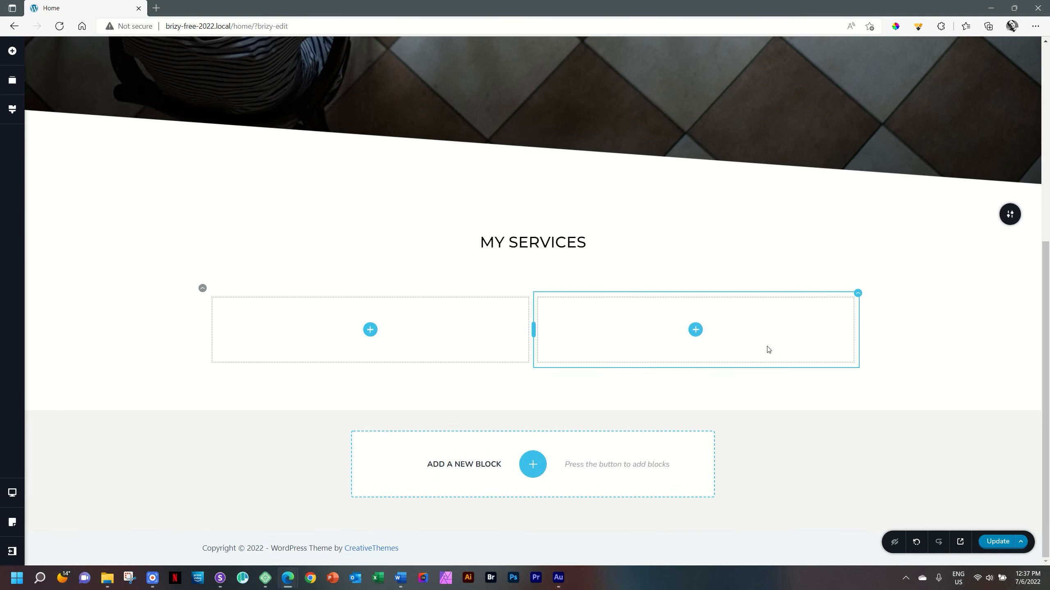
left_click(206, 292)
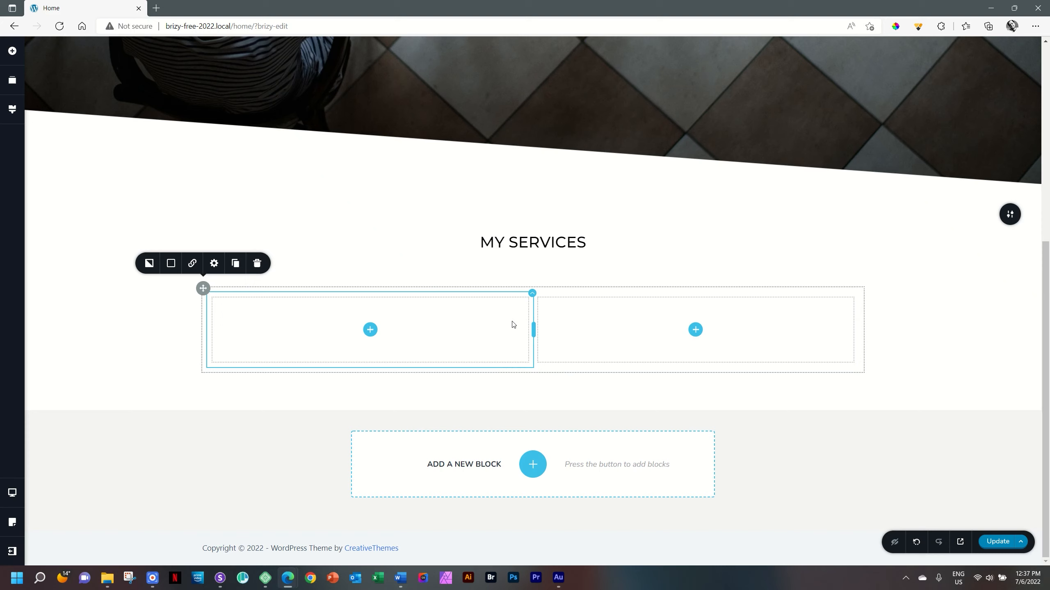
mouse_move(532, 294)
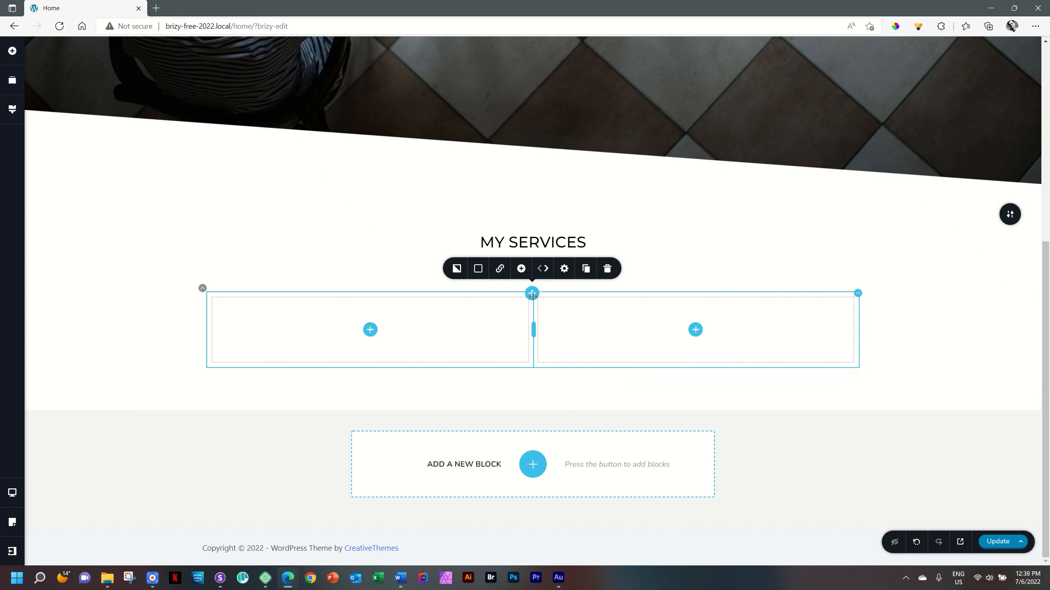
left_click(522, 269)
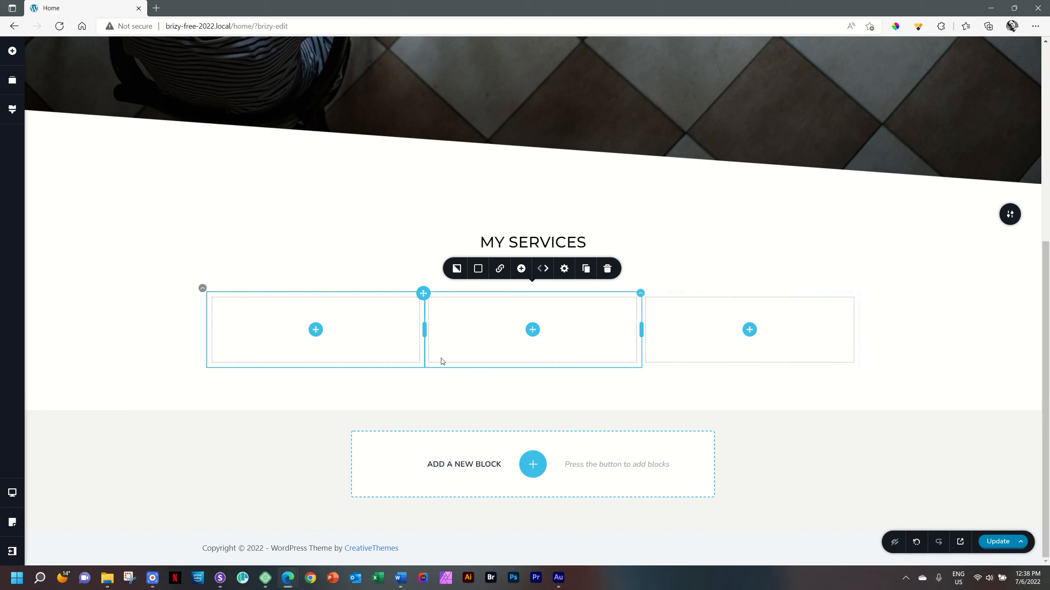
- Place an Icon Box element in the row's first column and delete its button
left_click(316, 331)
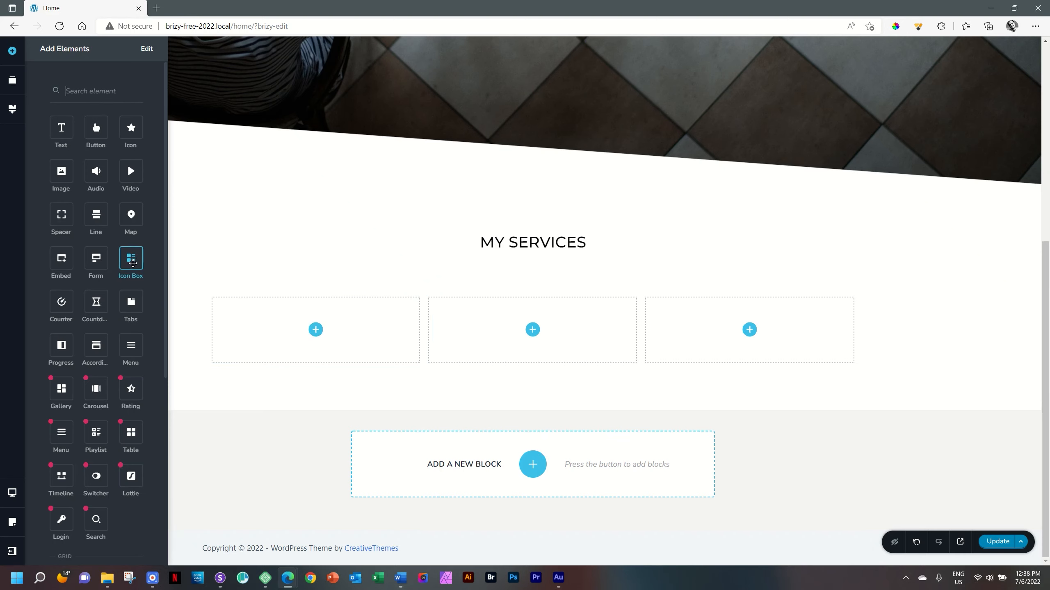
left_click_drag(132, 261, 321, 336)
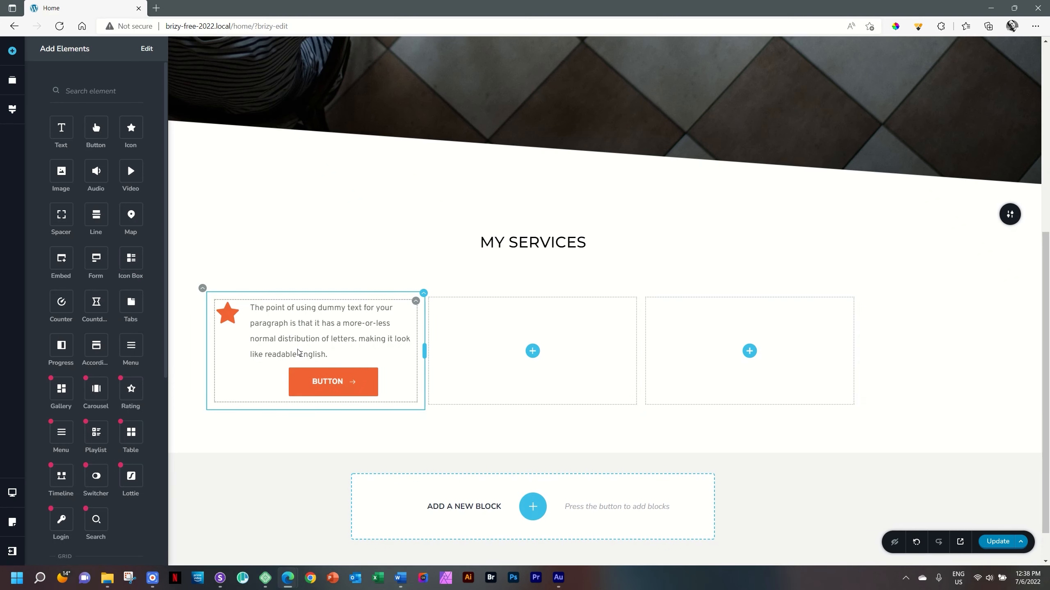
left_click(228, 314)
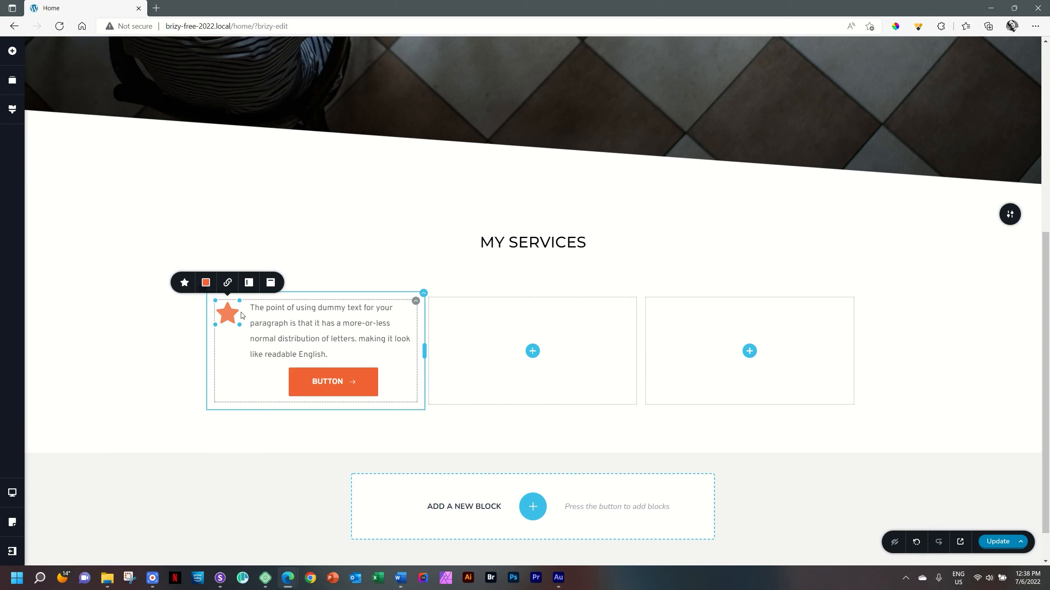
left_click(275, 324)
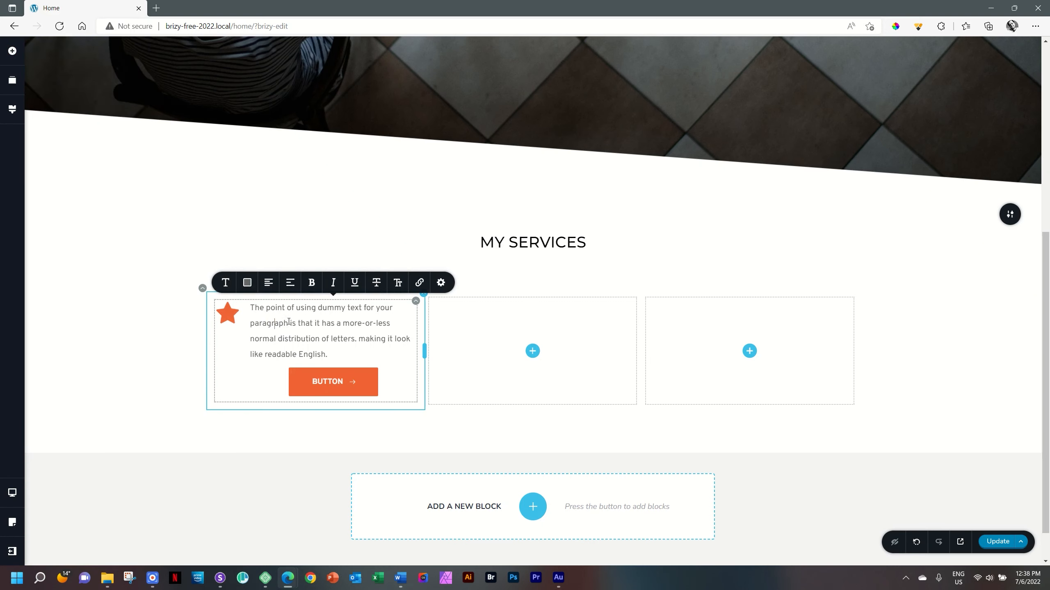
left_click(330, 384)
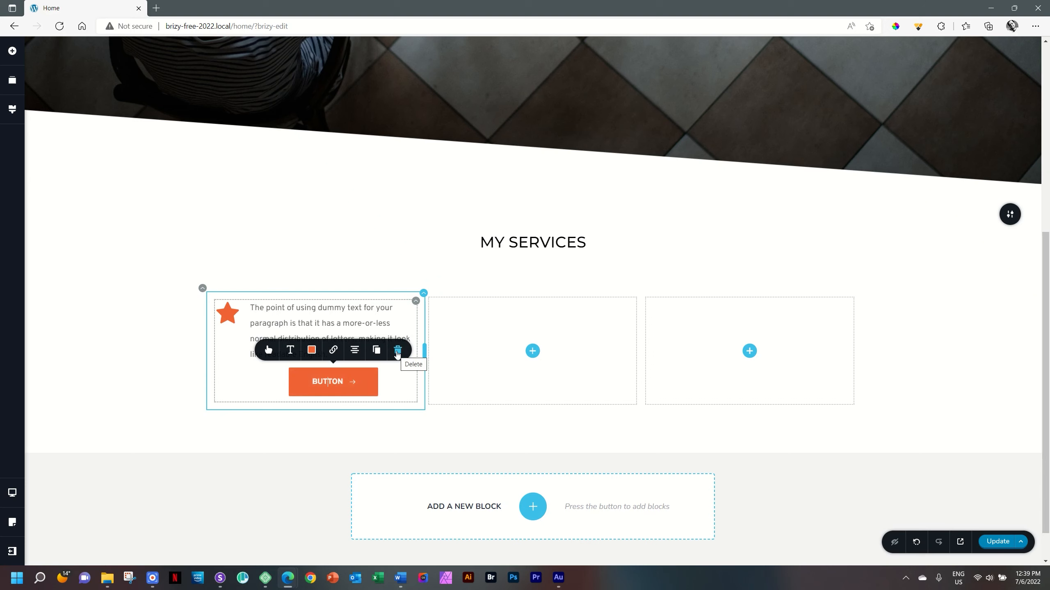
left_click(397, 351)
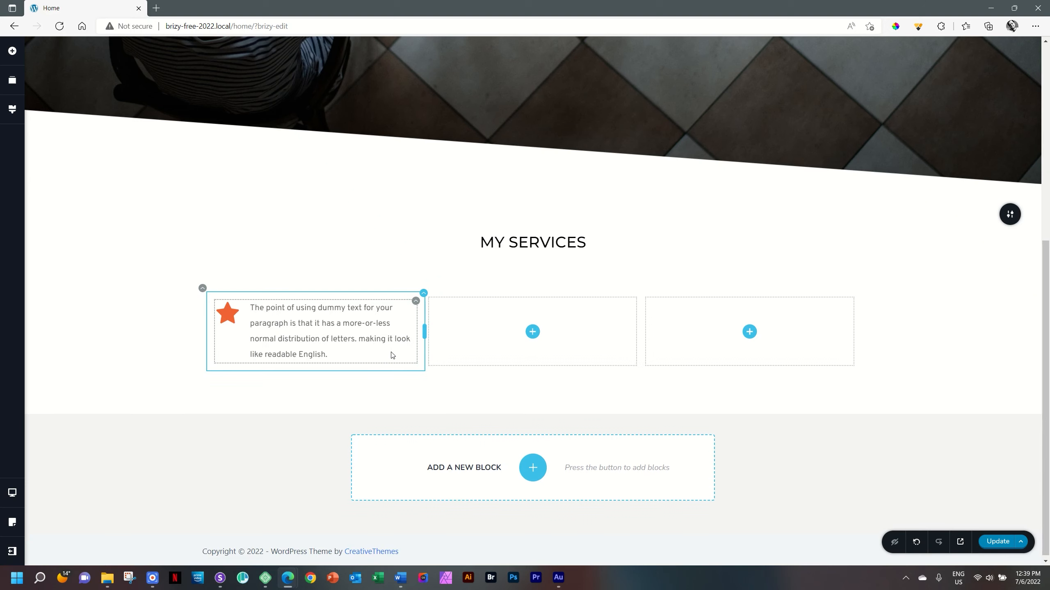
- Replace the icon box's star with the pen nib icon found by searching "pen", and set the icon size to 32
left_click(227, 317)
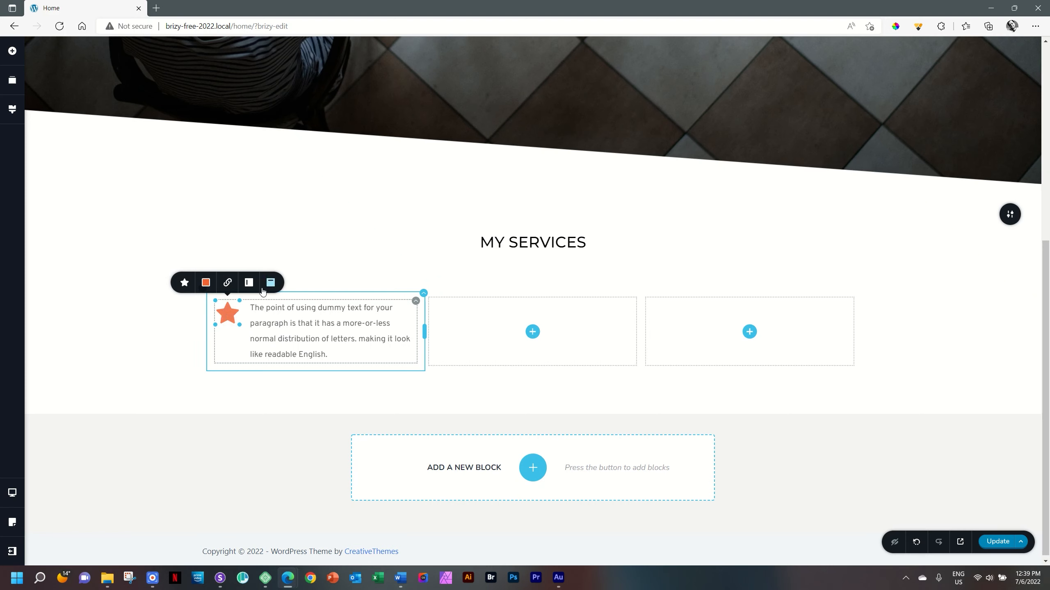
left_click(183, 285)
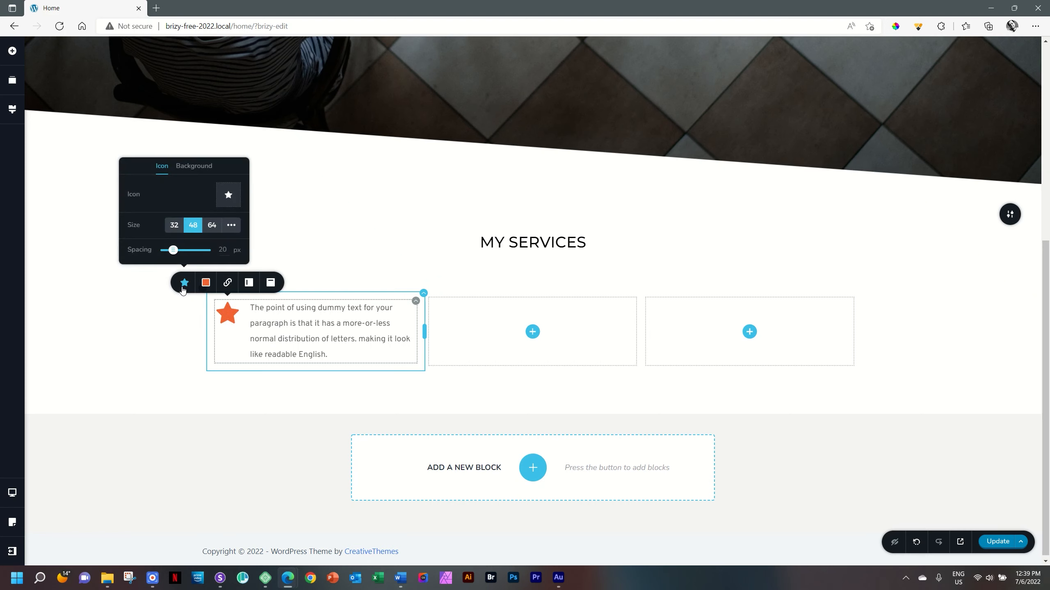
left_click(227, 198)
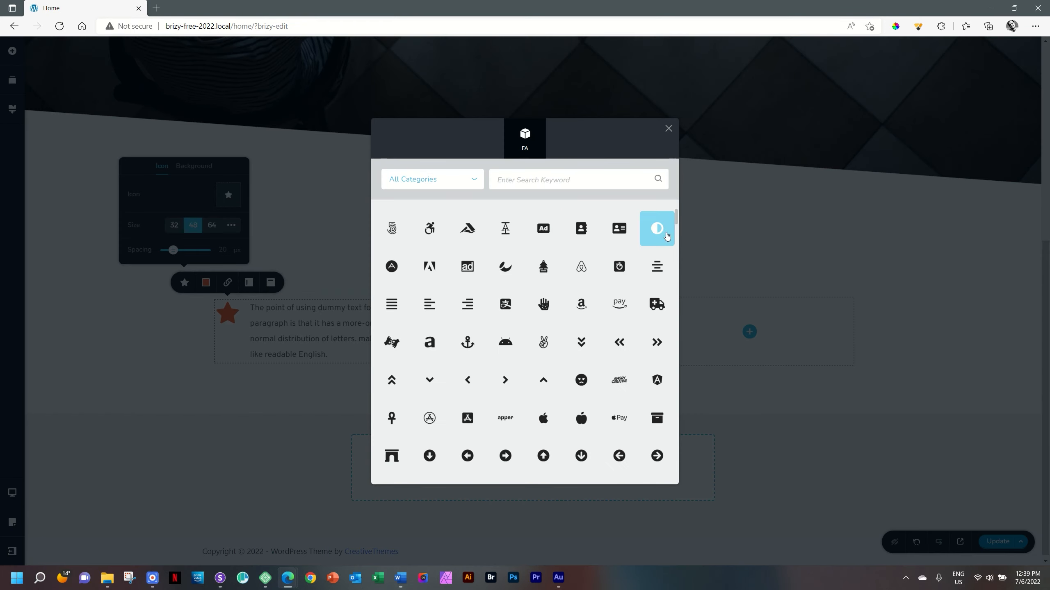
mouse_move(676, 218)
left_mouse_down()
mouse_move(678, 476)
mouse_move(672, 198)
left_mouse_up()
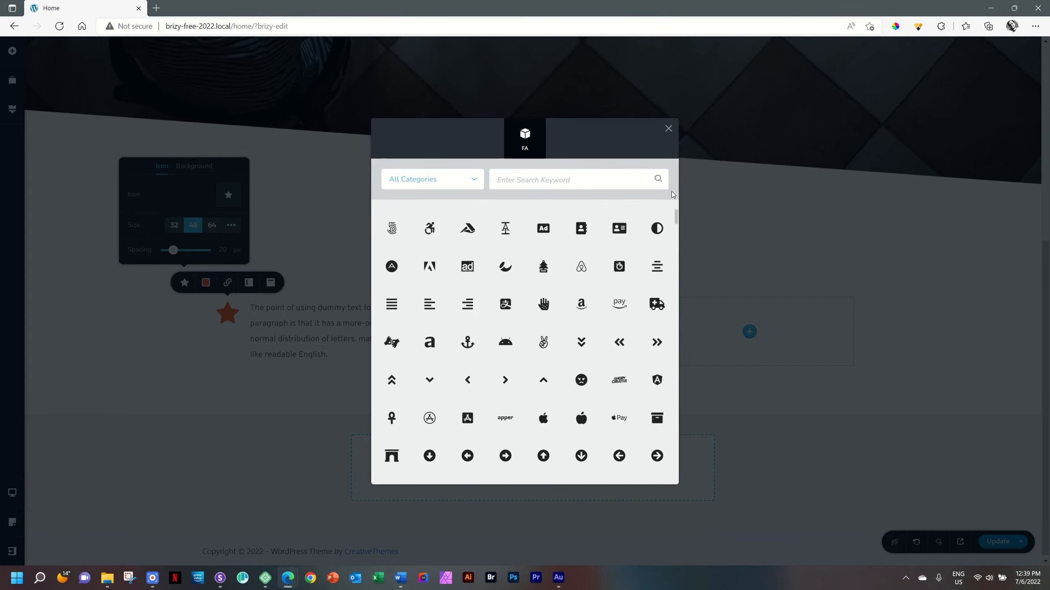
left_click(465, 184)
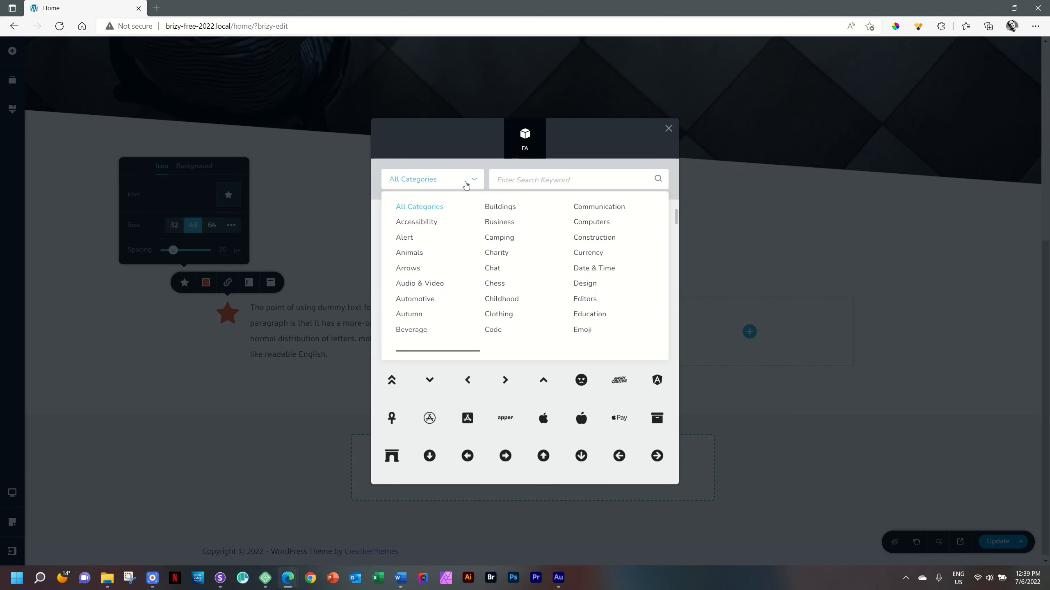
left_click(466, 183)
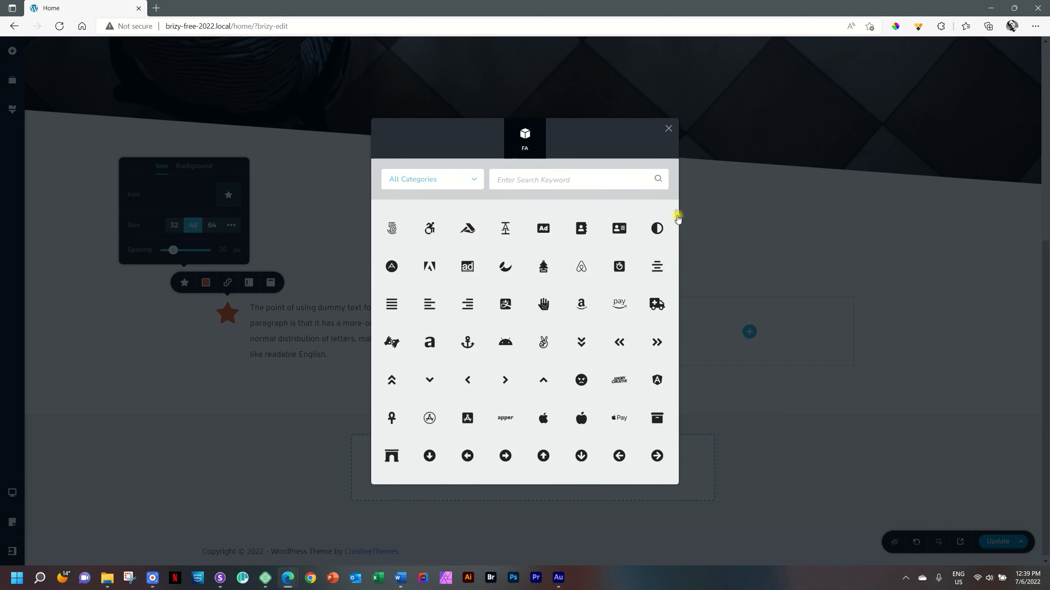
mouse_move(673, 217)
left_mouse_down()
mouse_move(677, 230)
mouse_move(676, 213)
left_mouse_up()
left_click(576, 180)
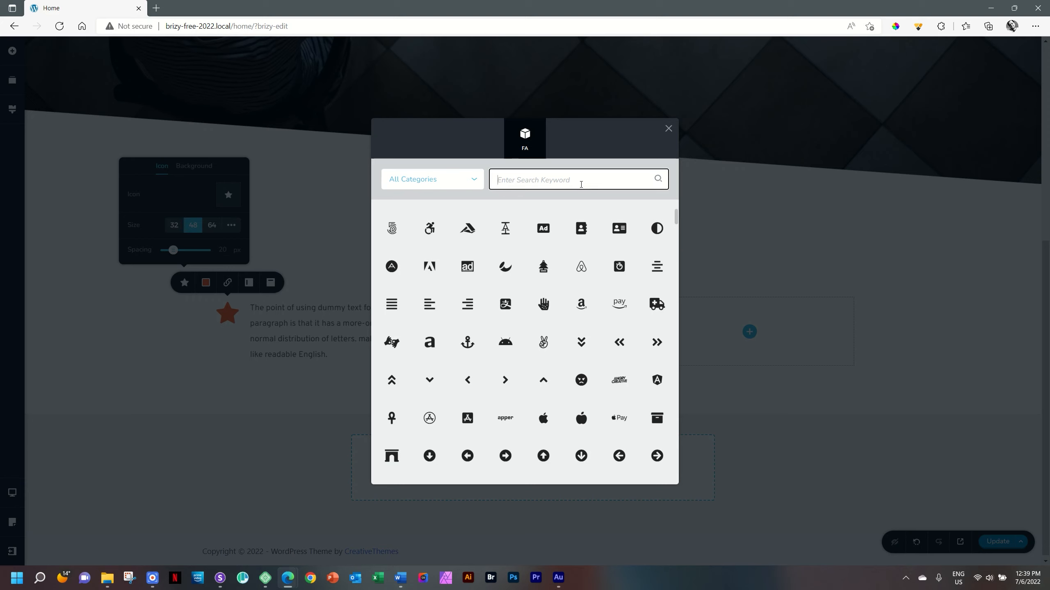
type("pen")
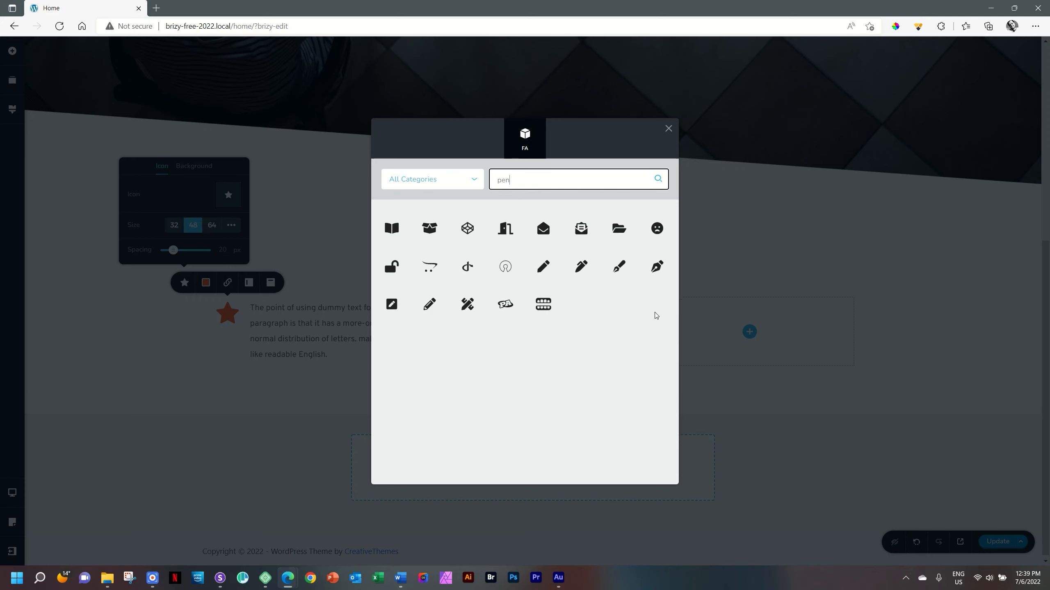
left_click(657, 268)
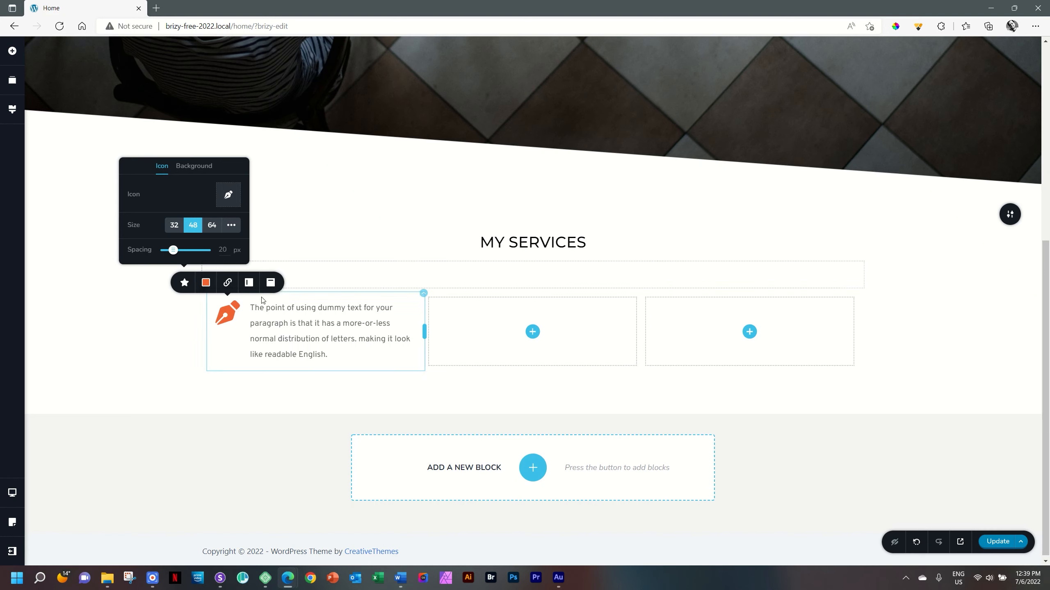
left_click(177, 231)
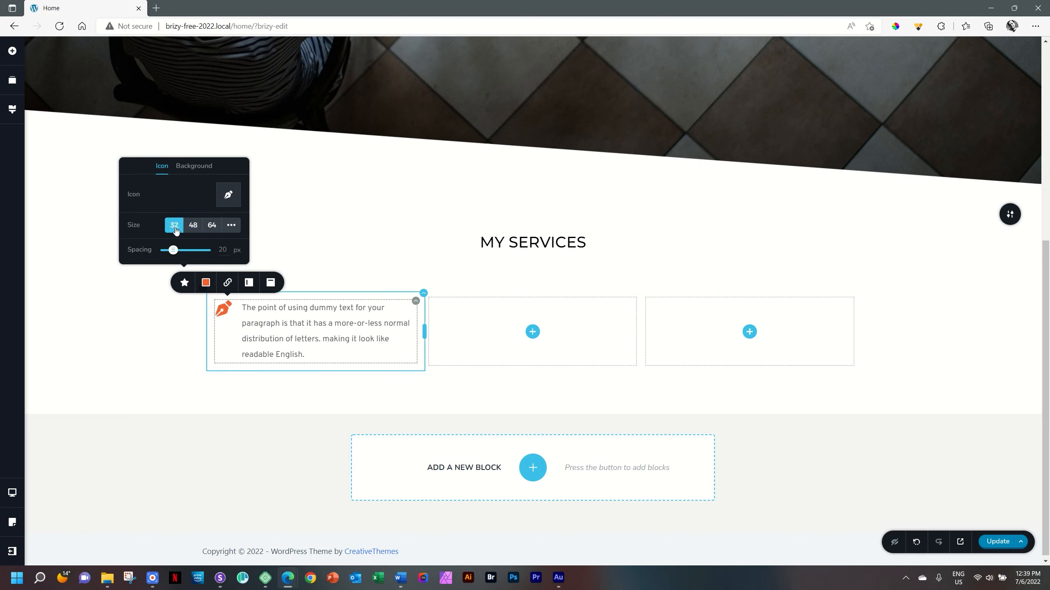
- Replace the icon box's placeholder text with "Blogging" and start a new line below it
left_click(277, 324)
triple_click(277, 324)
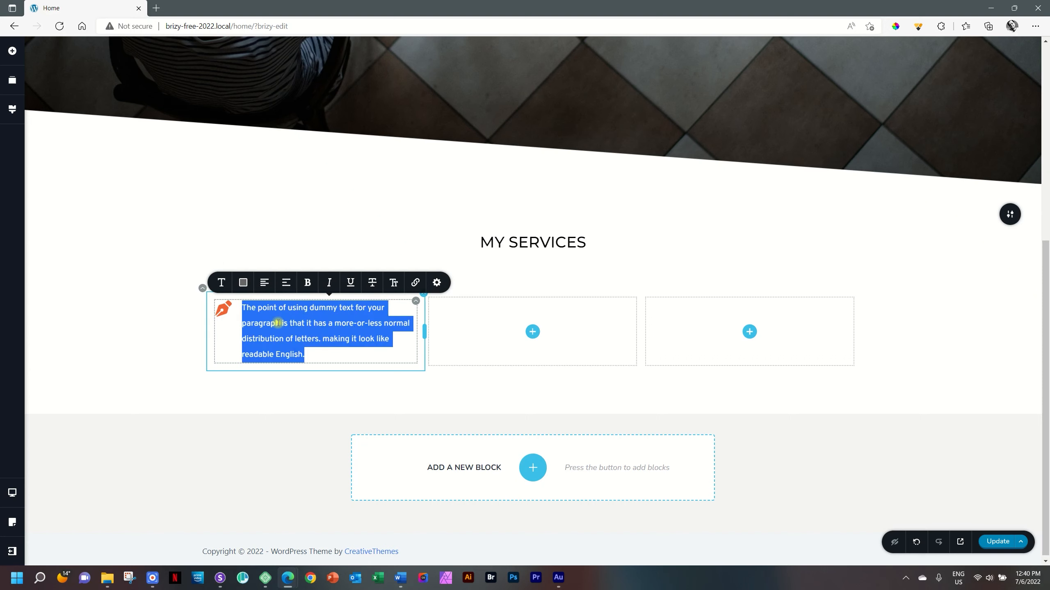
type("Blogging")
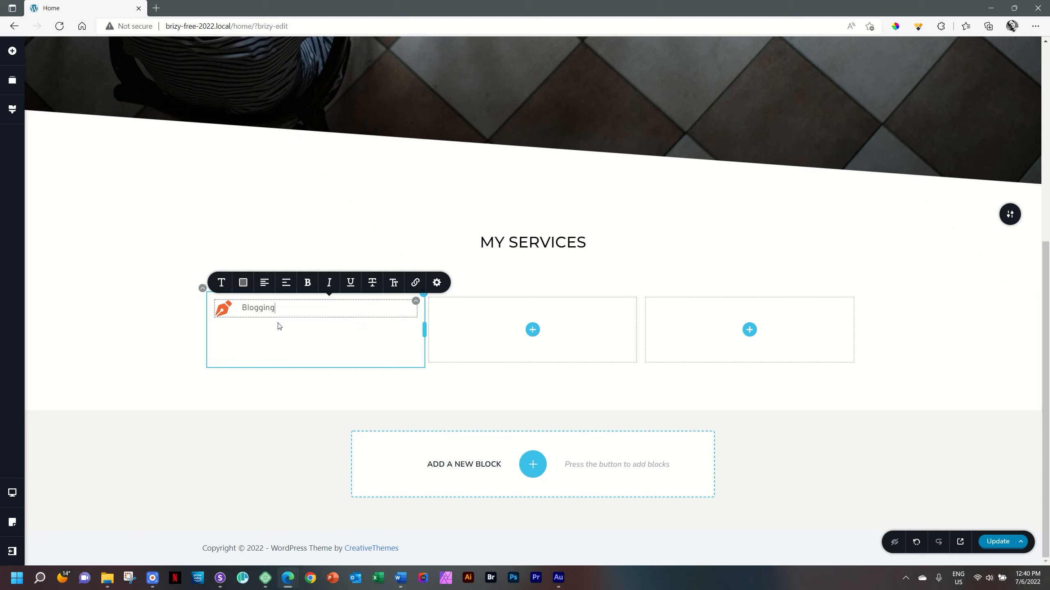
key("Return")
- Open loremipsum.io in a new browser tab and generate 5 paragraphs of placeholder text
left_click(156, 8)
type("loremipsum.io")
key("Return")
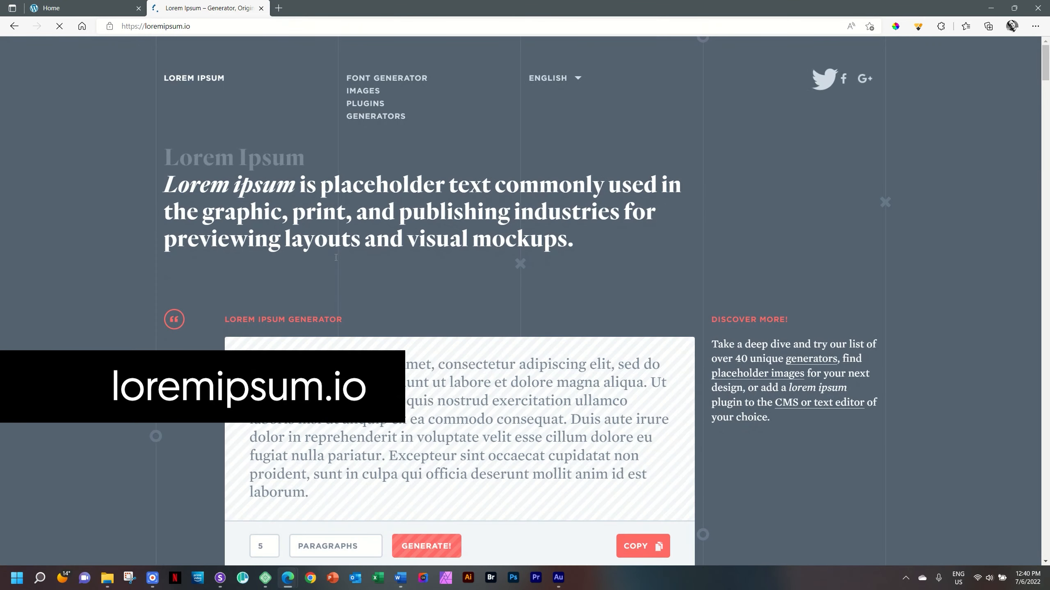
scroll(363, 290, "down", 5)
left_click(435, 342)
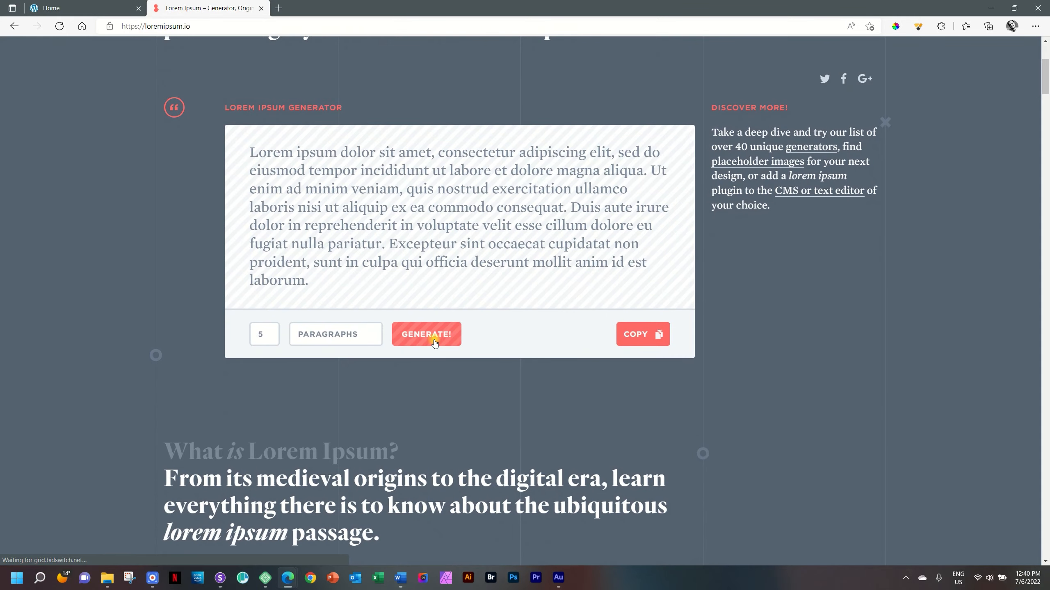
scroll(435, 342, "down", 12)
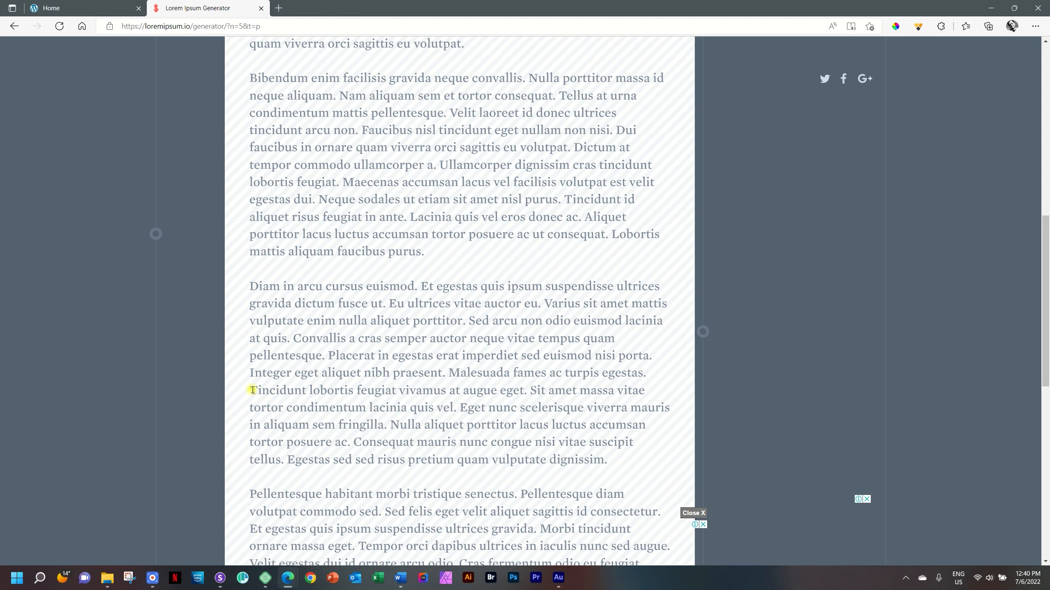
- Copy the two sentences from "Tincidunt lobortis" to "lacinia quis vel." and return to the Home page editor
left_click_drag(252, 393, 456, 405)
key("ctrl+c")
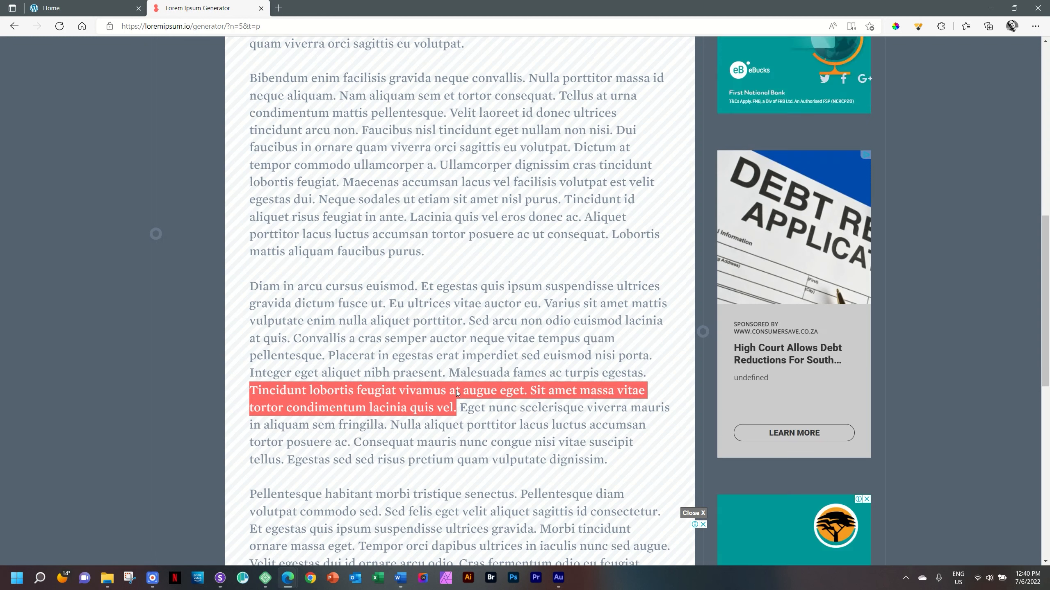
right_click(456, 388)
left_click(480, 173)
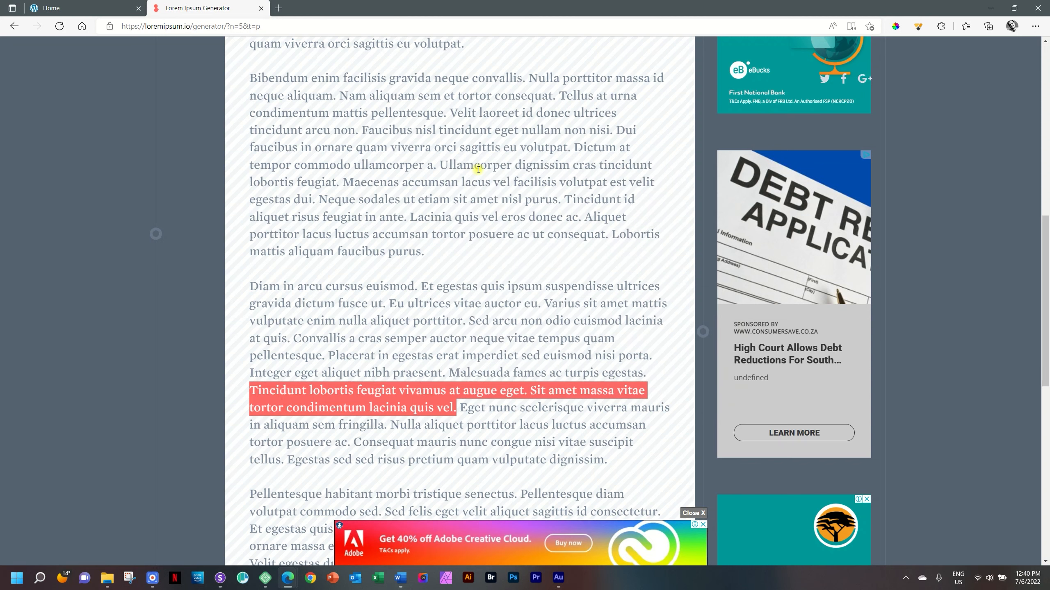
left_click(78, 8)
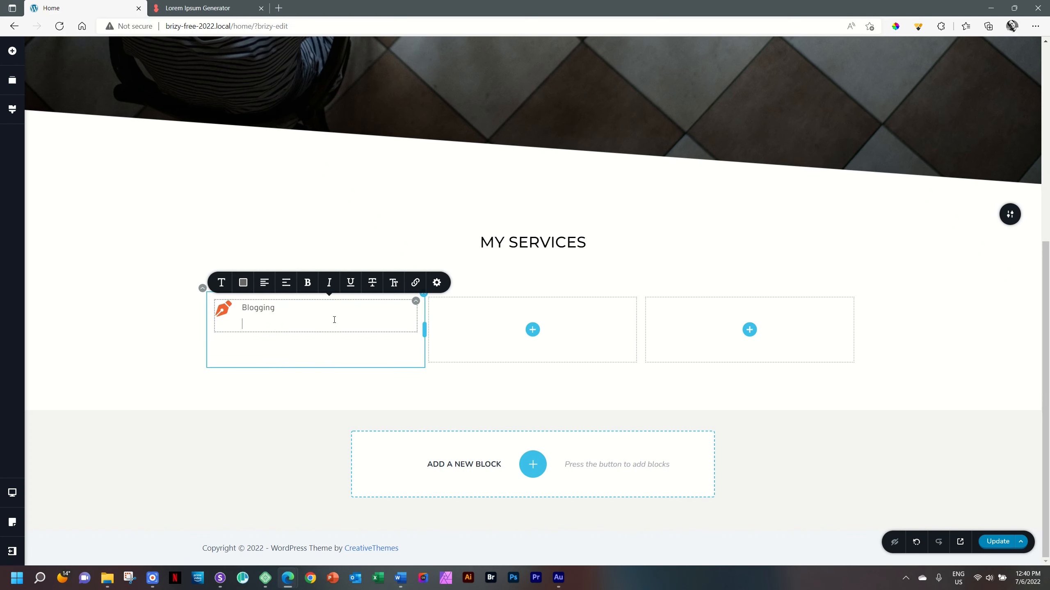
left_click(198, 8)
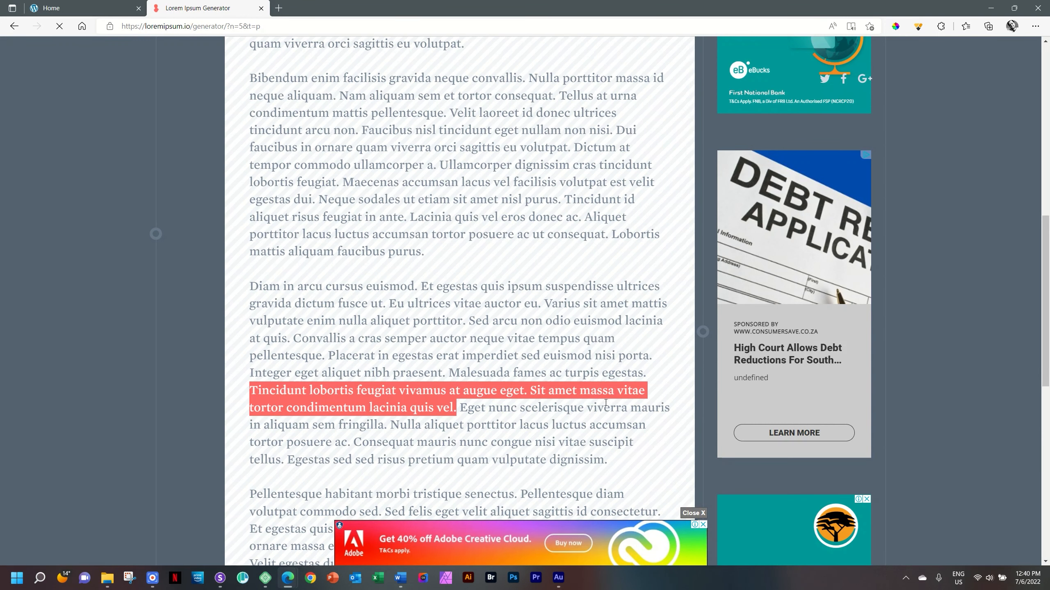
left_click(81, 6)
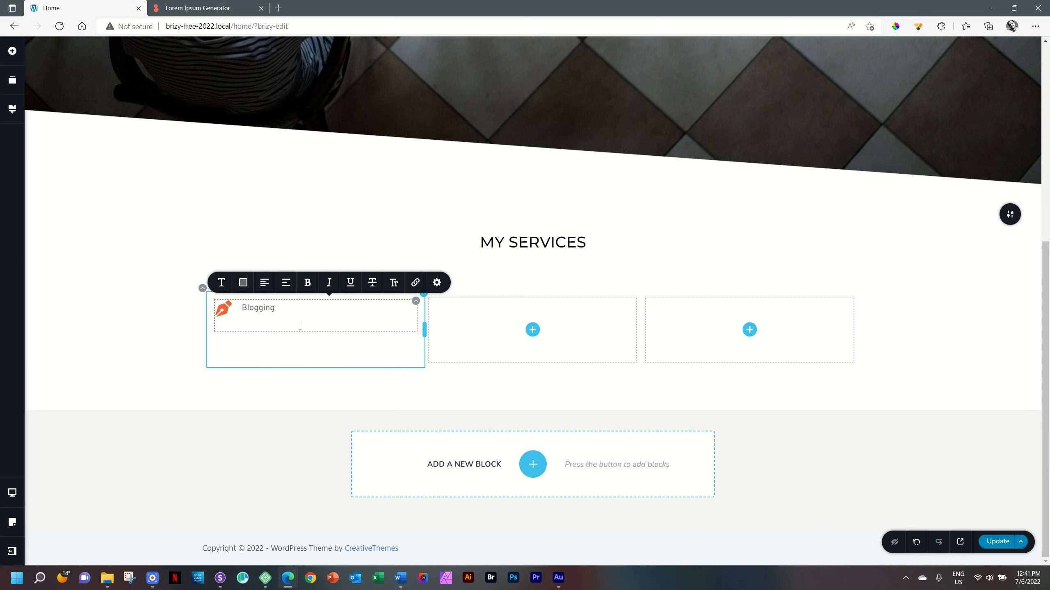
- Try the copied placeholder sentences in a Text element in the row's second column, and delete that element
left_click(532, 330)
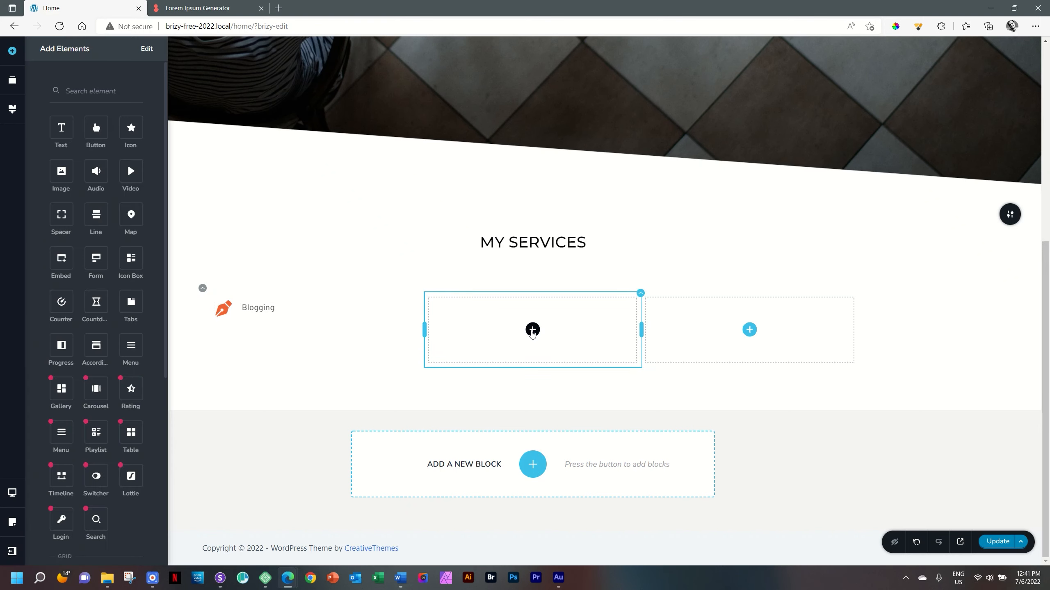
left_click_drag(60, 131, 526, 333)
left_click(515, 324)
triple_click(522, 324)
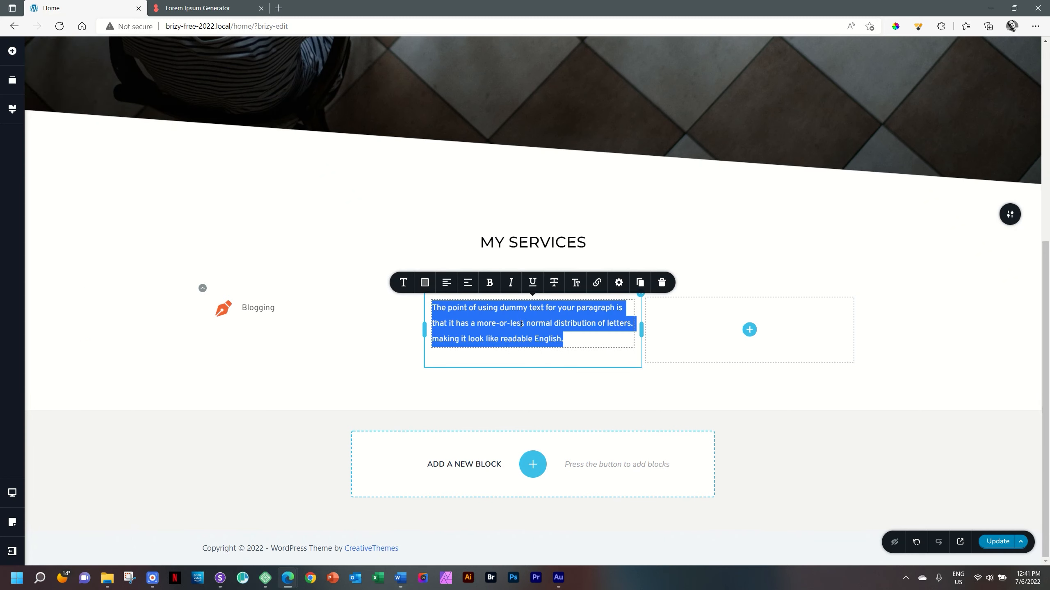
key("ctrl+v")
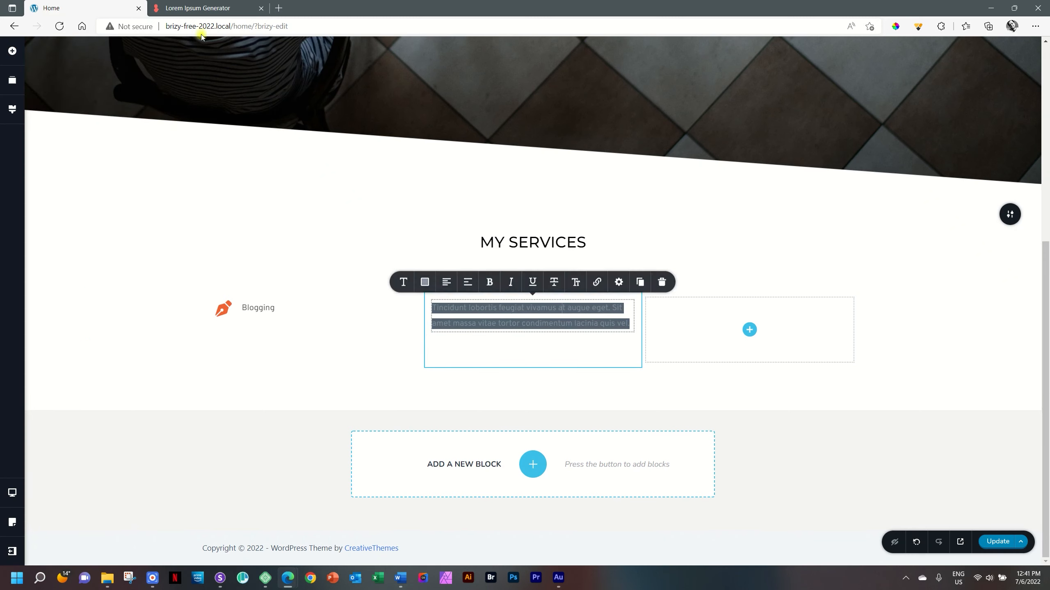
left_click(194, 8)
left_click(95, 3)
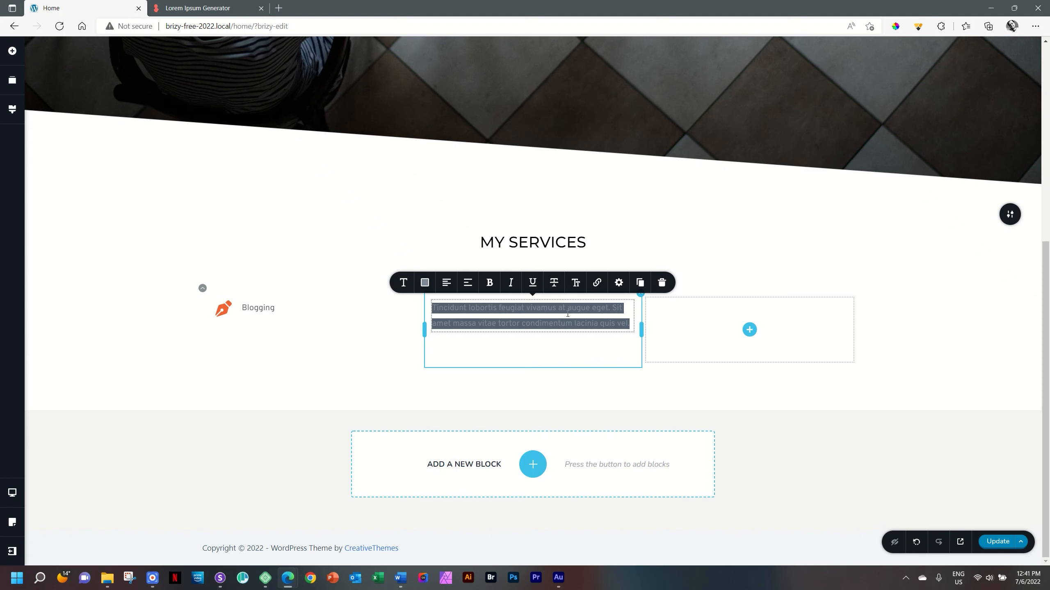
left_click(662, 283)
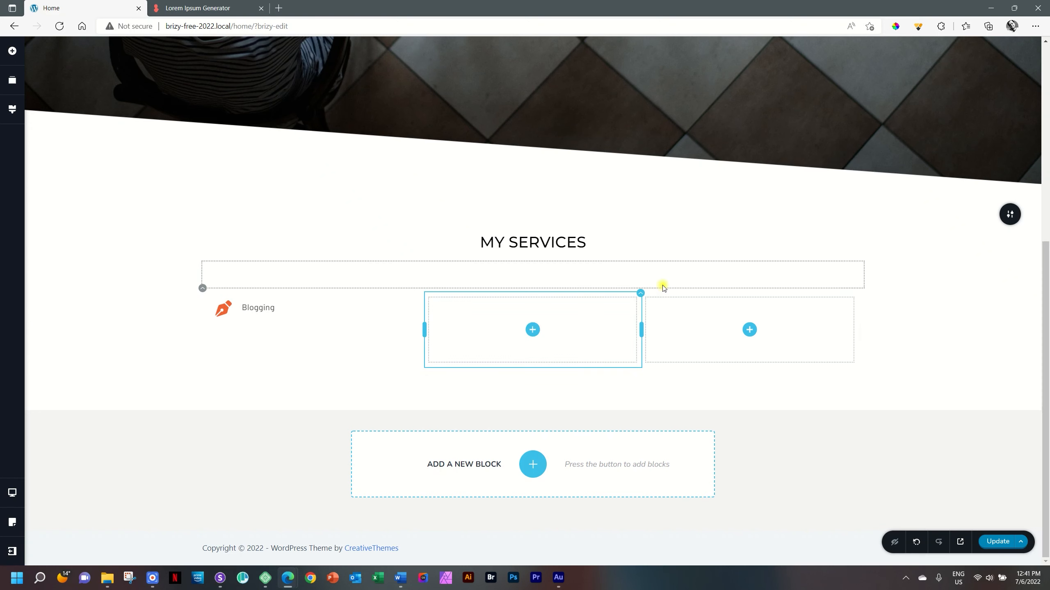
- Copy the highlighted Lorem Ipsum sentences again, strip their formatting by way of the browser's address bar, and return to the page editor
left_click(194, 10)
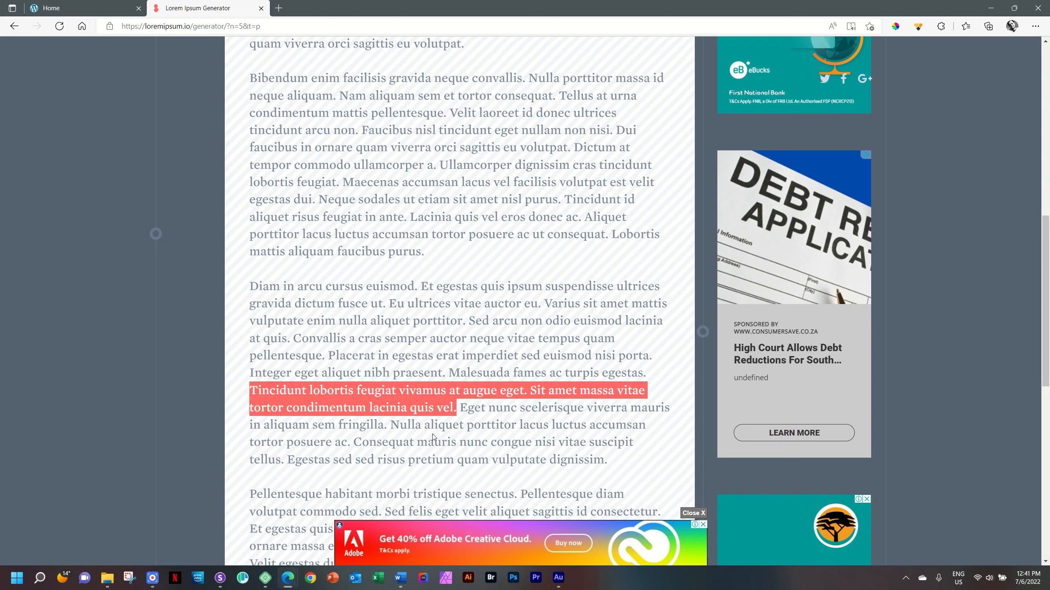
right_click(411, 400)
left_click(447, 183)
left_click(223, 29)
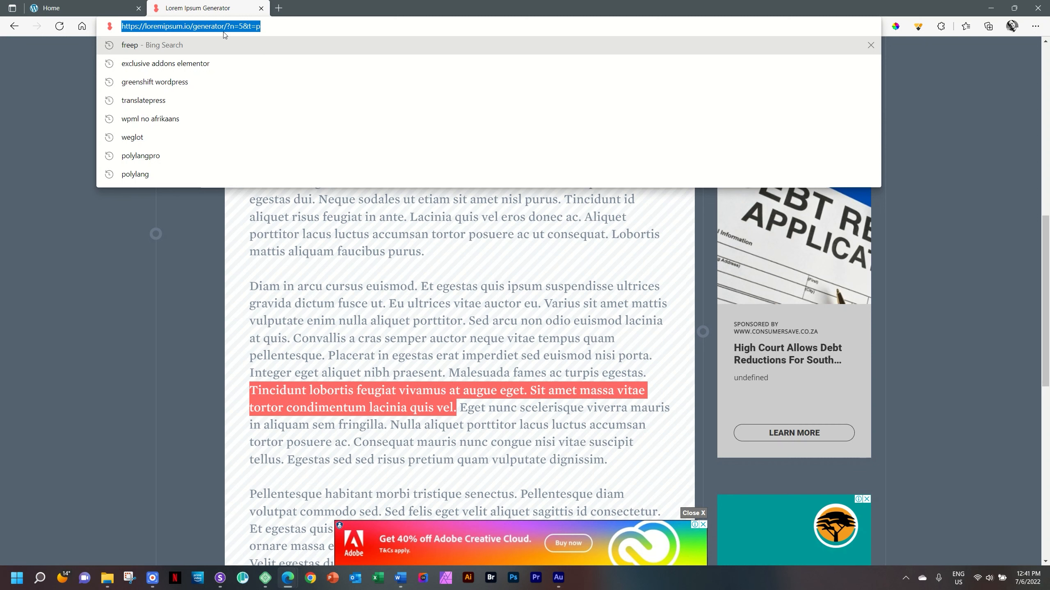
key("ctrl+v")
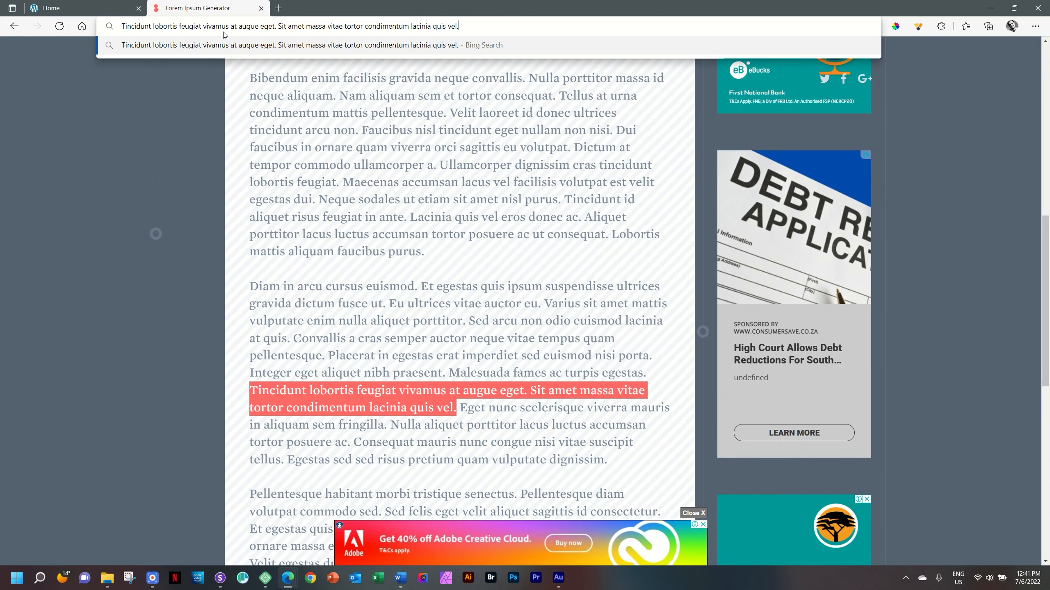
key("ctrl+a")
key("ctrl+c")
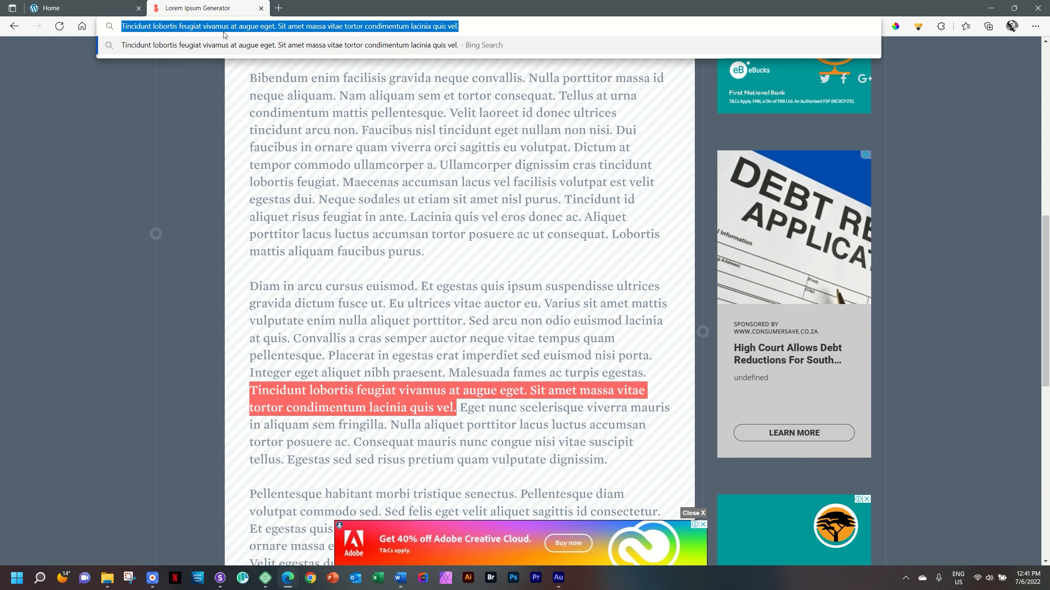
left_click(92, 3)
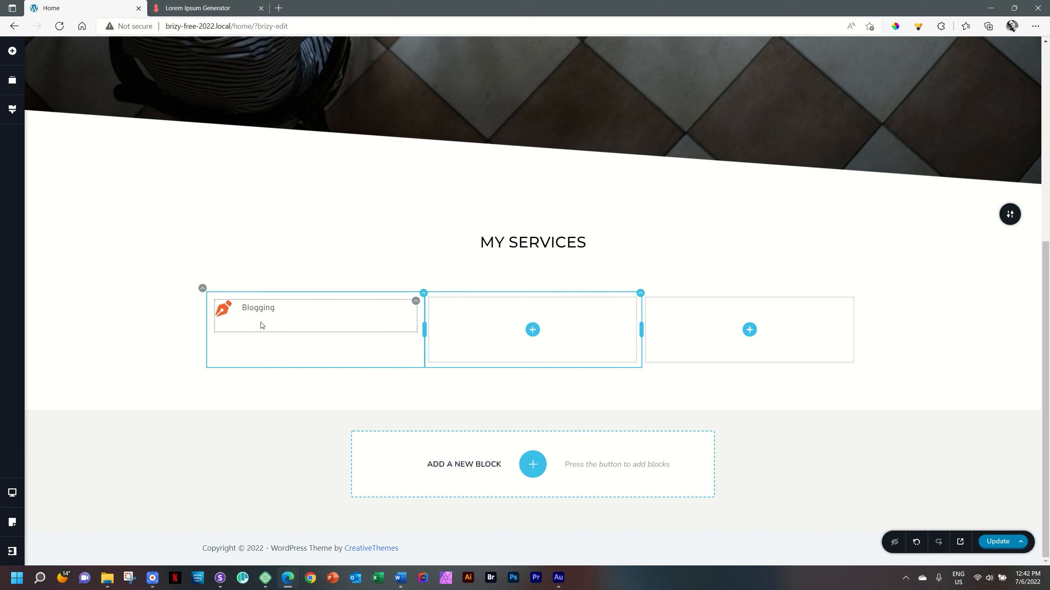
- Paste the plain placeholder text on the line below "Blogging" and remove its leading space
left_click(282, 308)
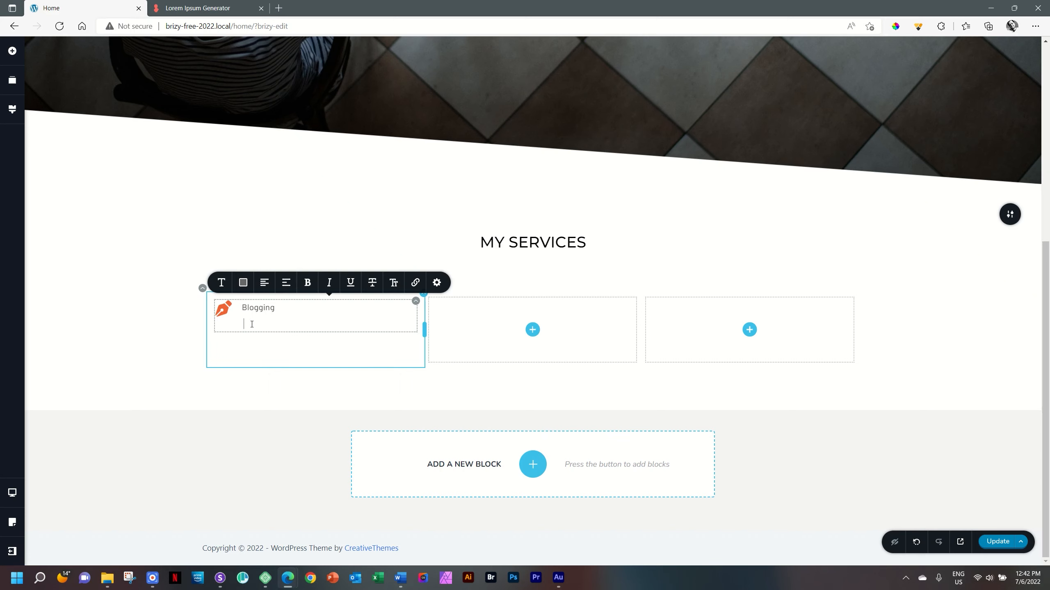
key("ctrl+v")
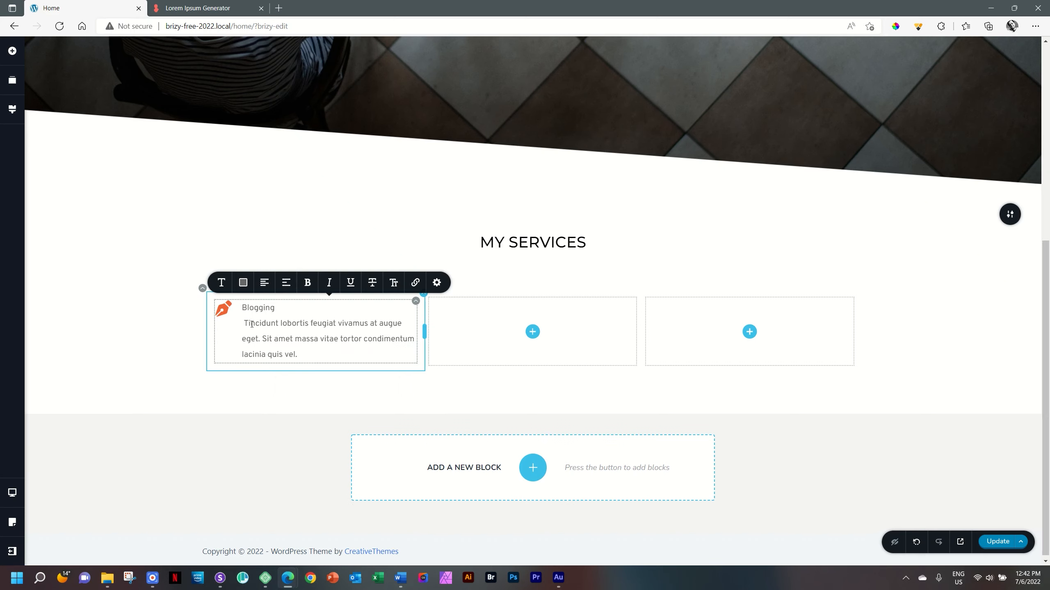
left_click(246, 324)
key("BackSpace")
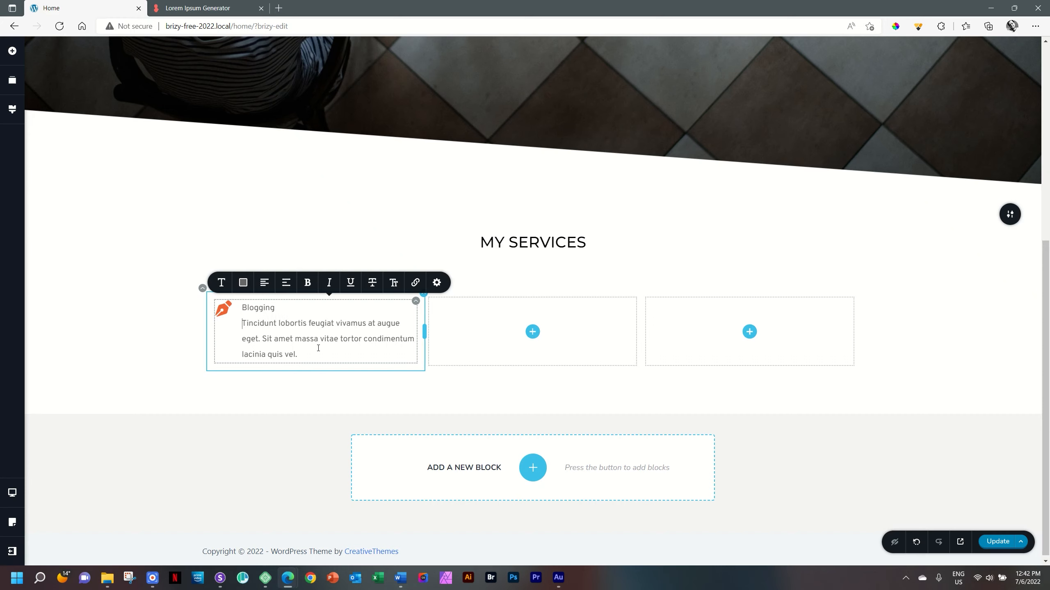
- Format the "Blogging" line in Montserrat at 24 px with Medium weight
left_click(316, 353)
left_click(222, 284)
left_click(147, 189)
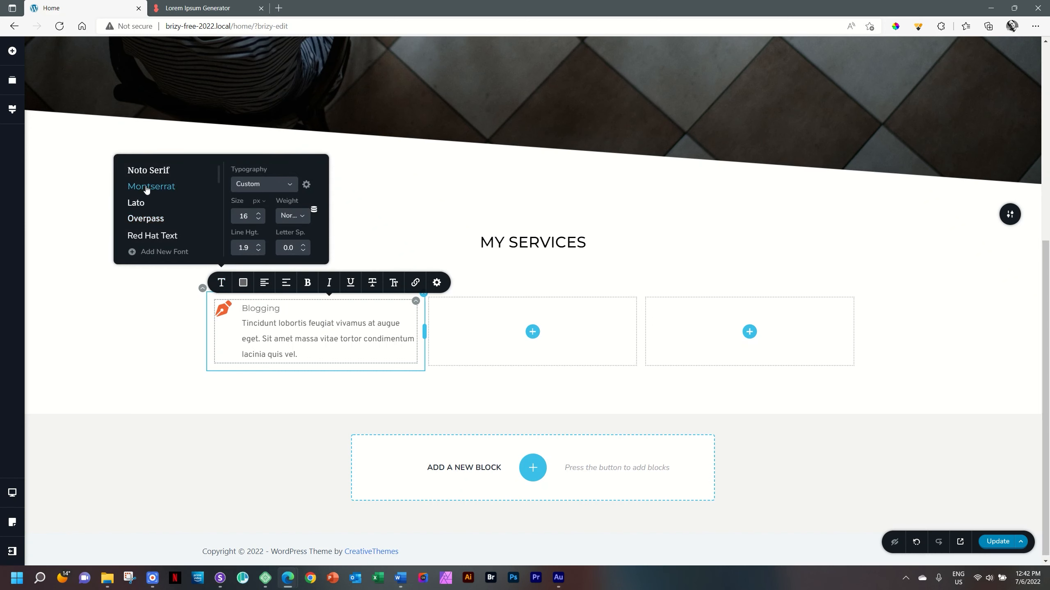
double_click(244, 215)
type("24")
left_click(293, 215)
left_click(296, 294)
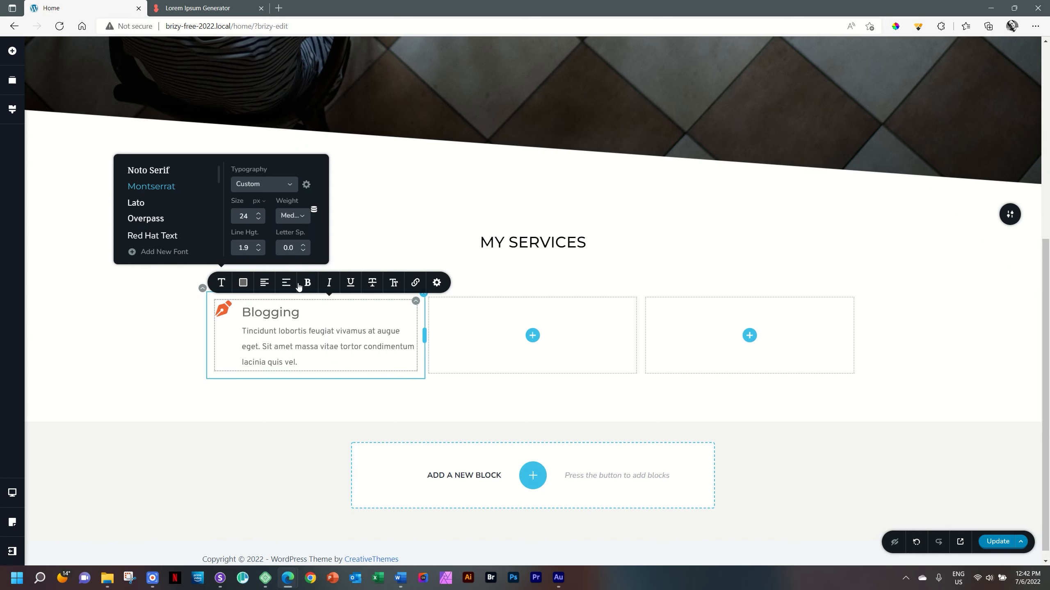
- Reduce the line height of the "Blogging" heading to 1.0
left_click(259, 251)
left_click(259, 252)
left_click(259, 251)
left_click(259, 252)
left_click(259, 251)
left_click(259, 252)
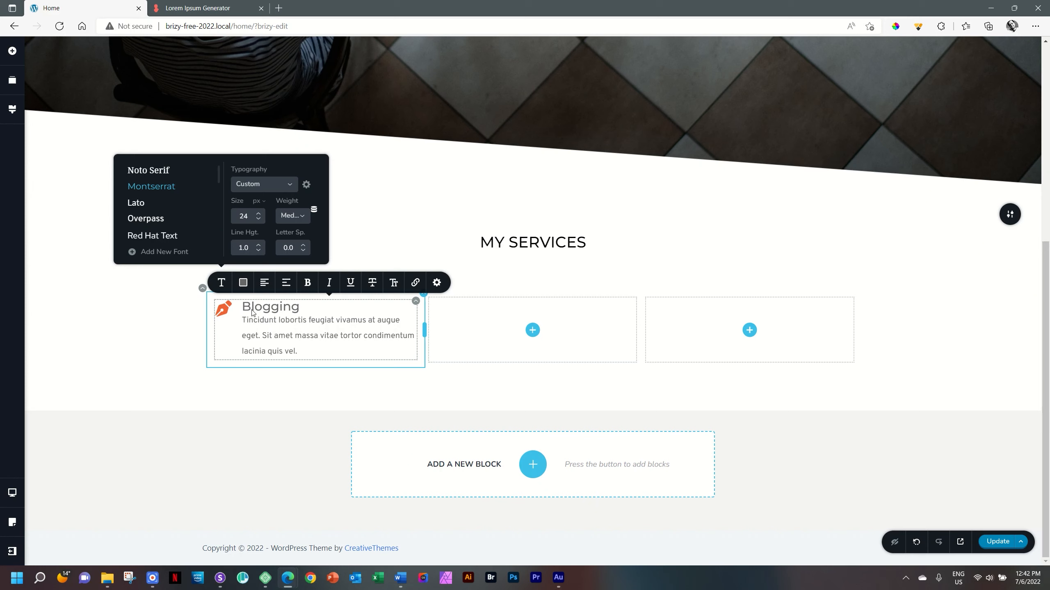
- Change the font of the description paragraph under "Blogging" to Montserrat
left_click(275, 336)
left_click(222, 286)
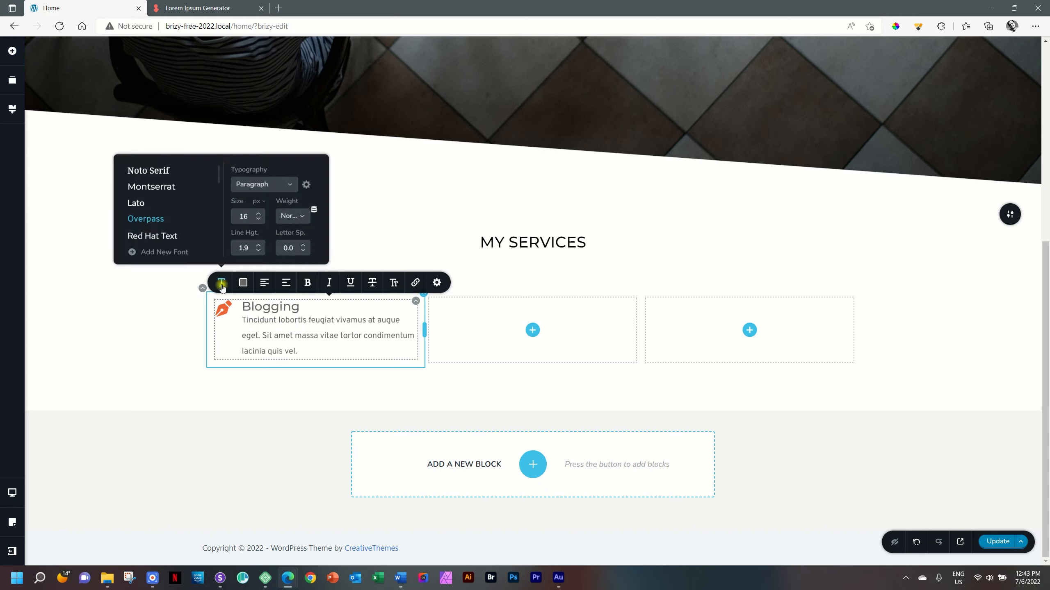
left_click(168, 190)
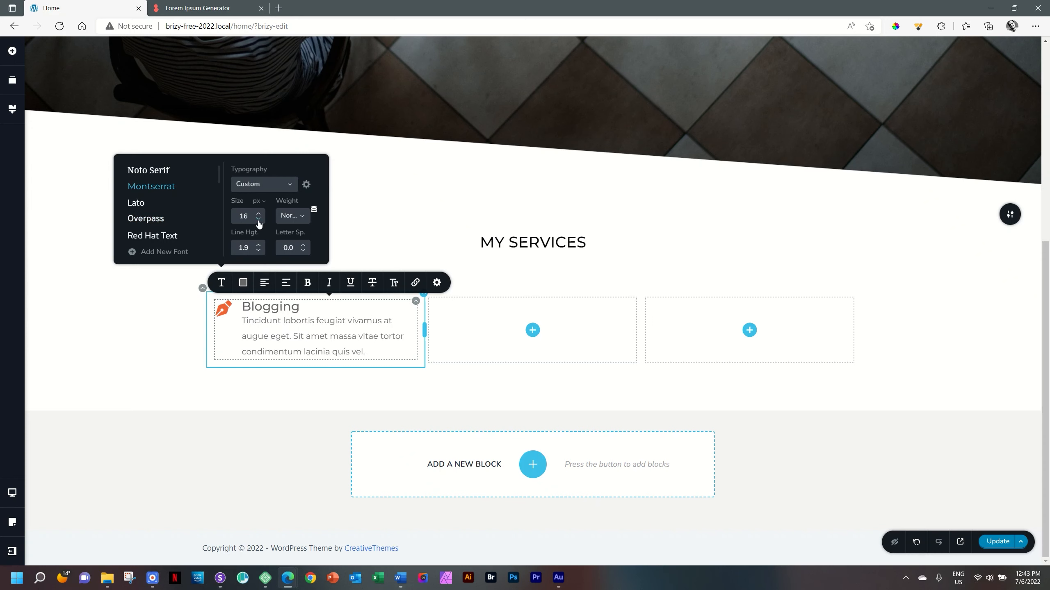
left_click(310, 351)
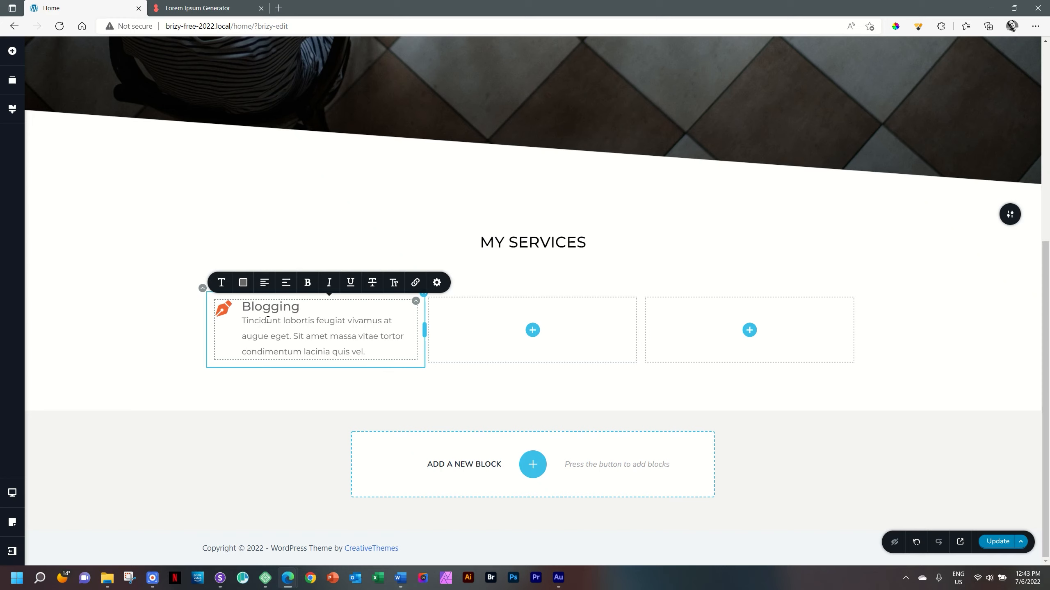
- Increase the gap below the "Blogging" heading to separate it from the description paragraph
left_click(282, 306)
left_click(437, 284)
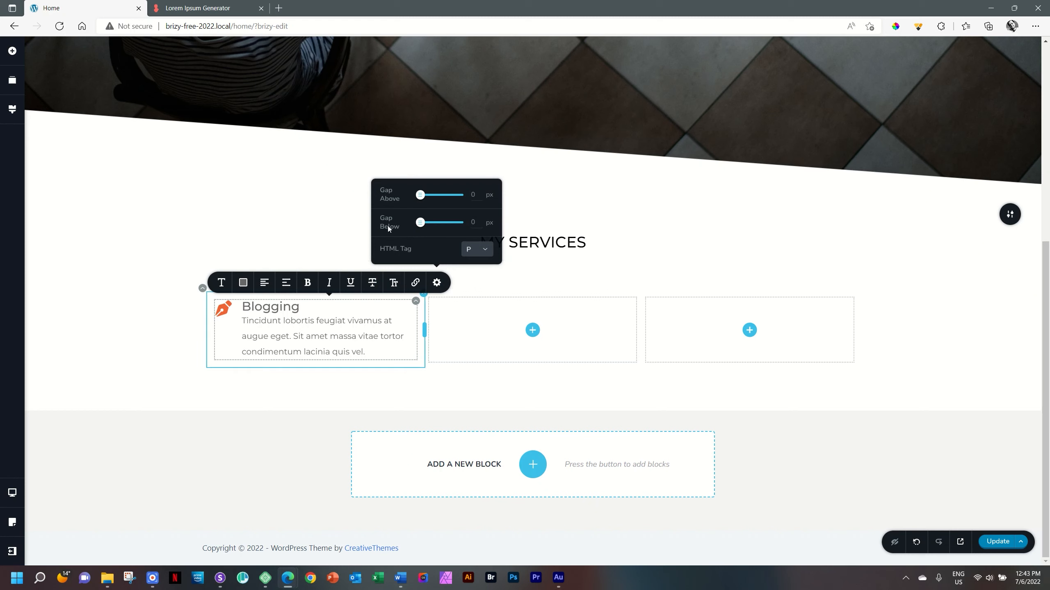
double_click(471, 224)
key("Return")
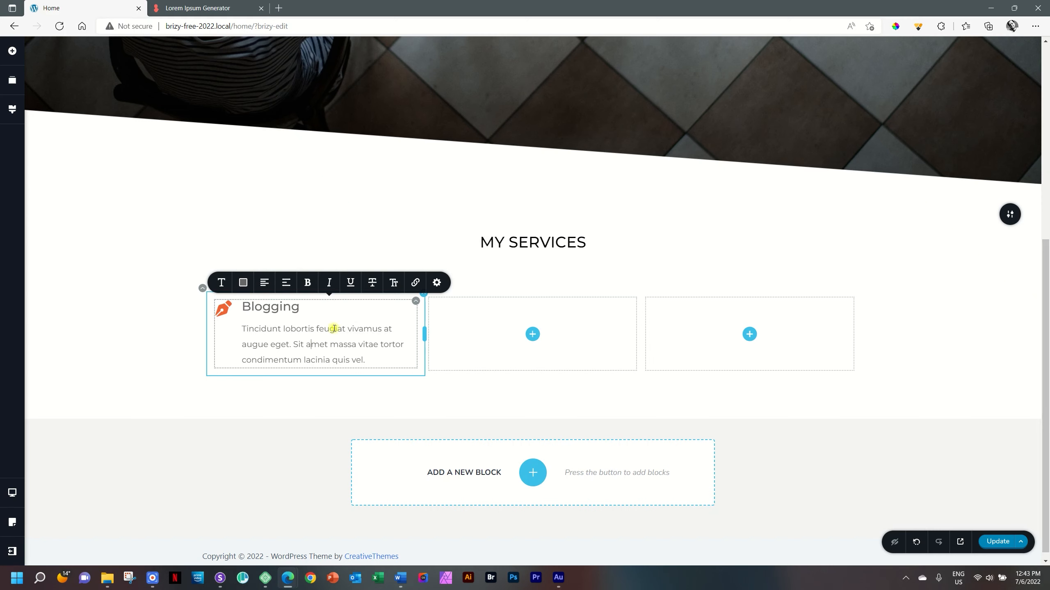
left_click(315, 340)
left_click(310, 331)
- Set the right padding of the Blogging icon box to 15%
left_click(416, 302)
left_click(416, 303)
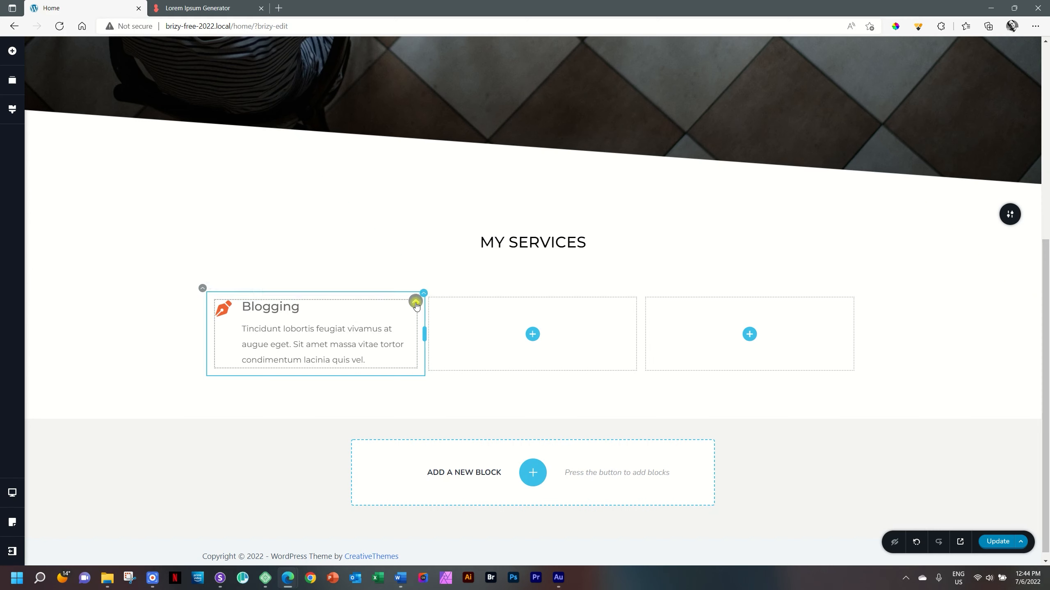
left_click(393, 278)
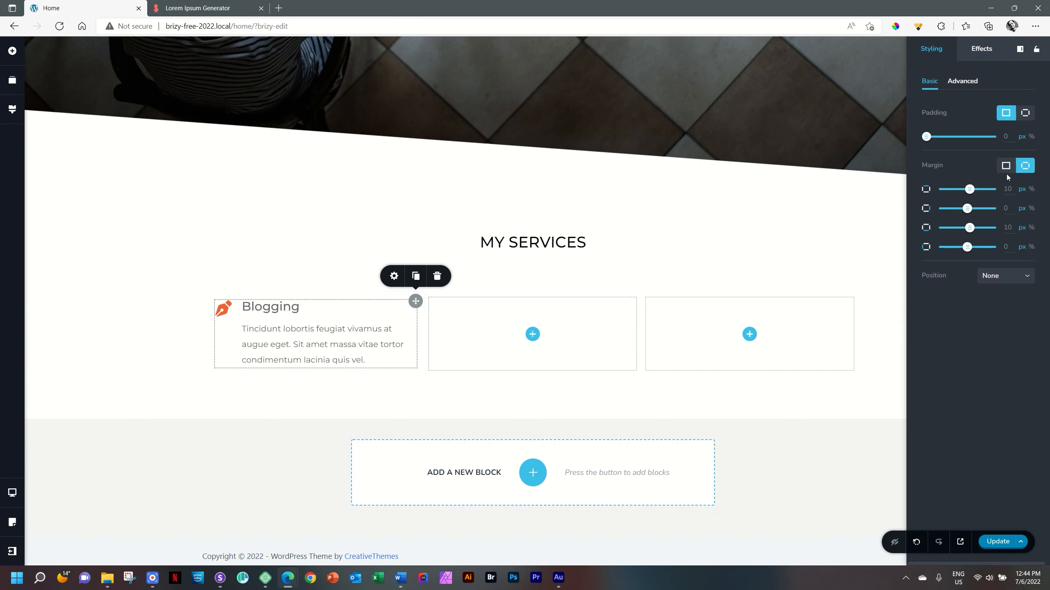
left_click(1027, 114)
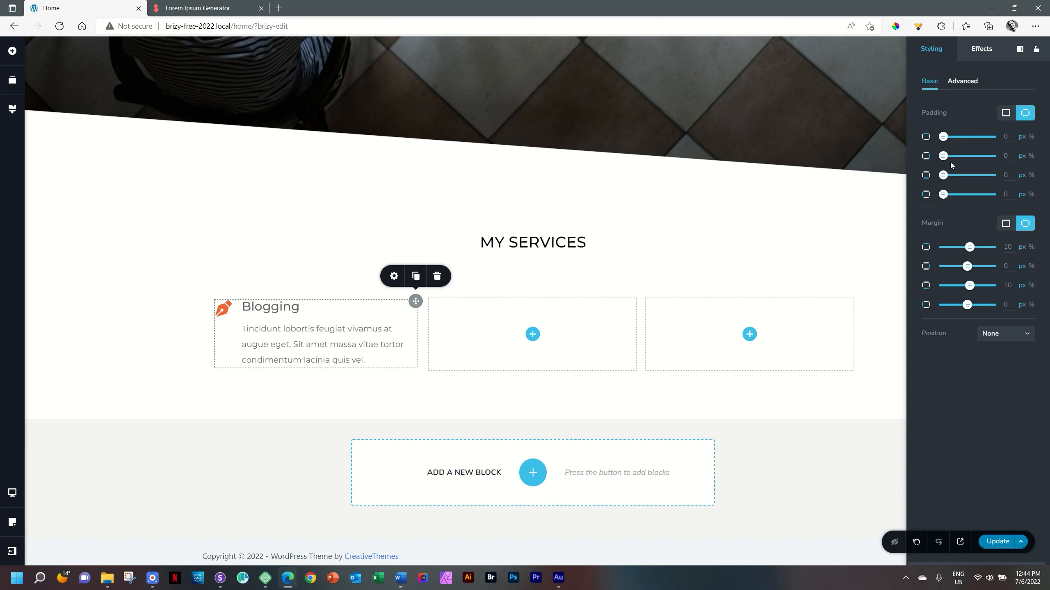
left_click(1033, 156)
double_click(1007, 156)
type("15")
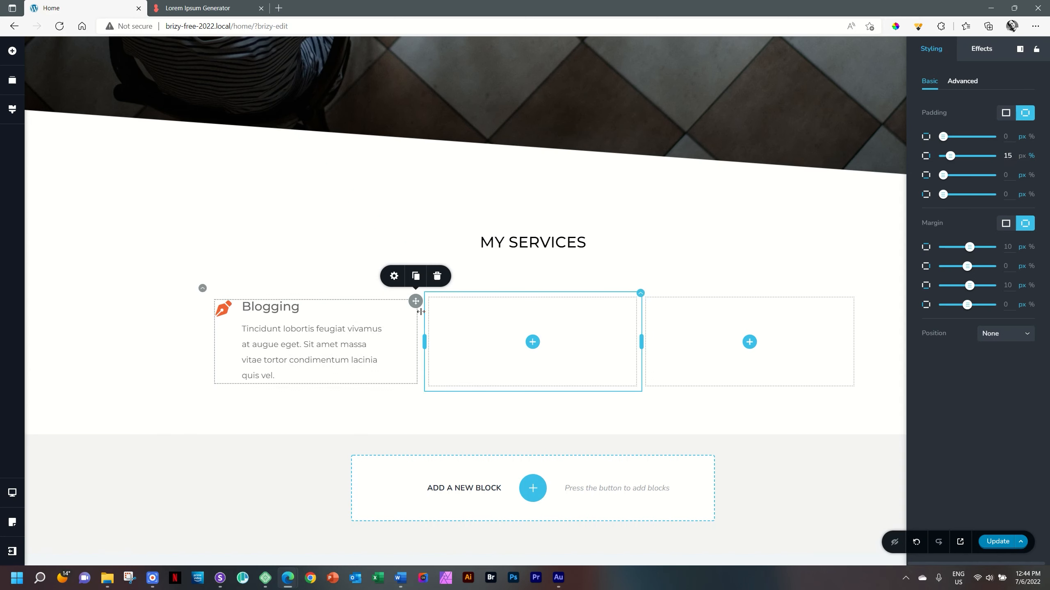
- Shorten the Blogging description so that it ends with "Sit amet massa vitae tortor."
left_click(294, 347)
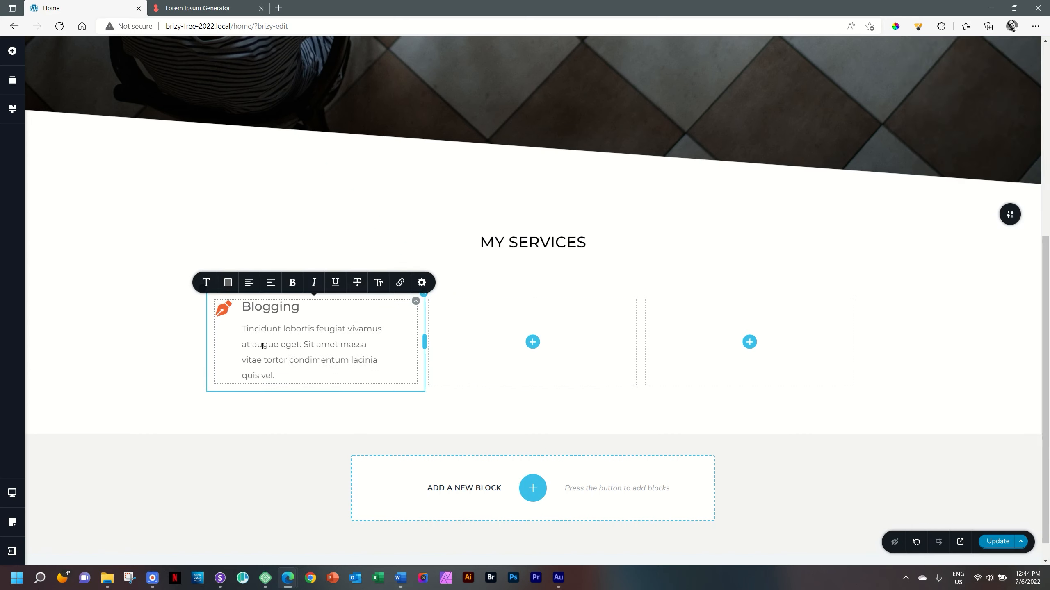
left_click_drag(291, 361, 272, 371)
key("BackSpace")
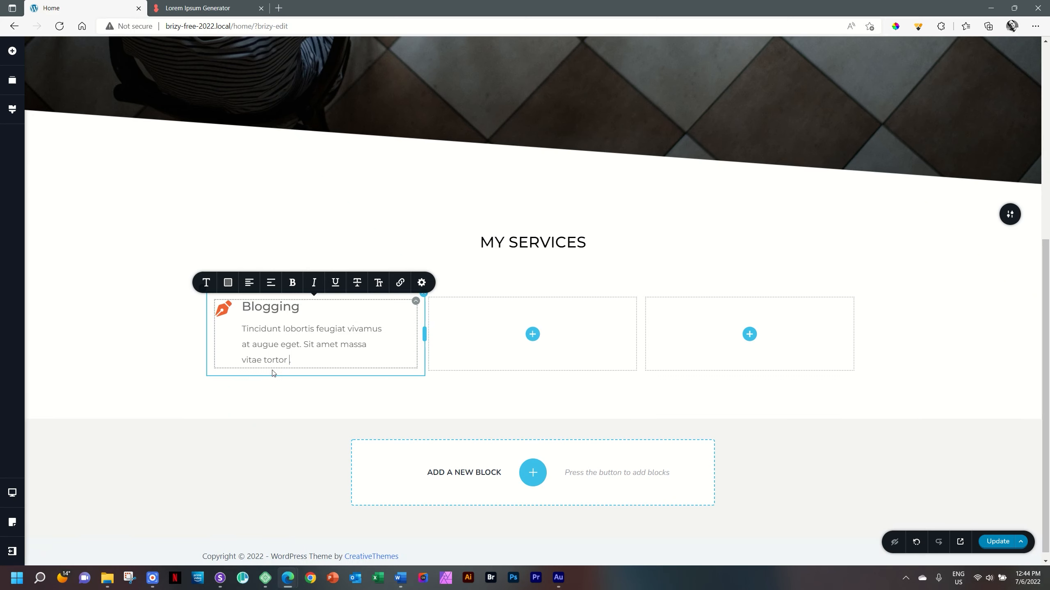
key("BackSpace")
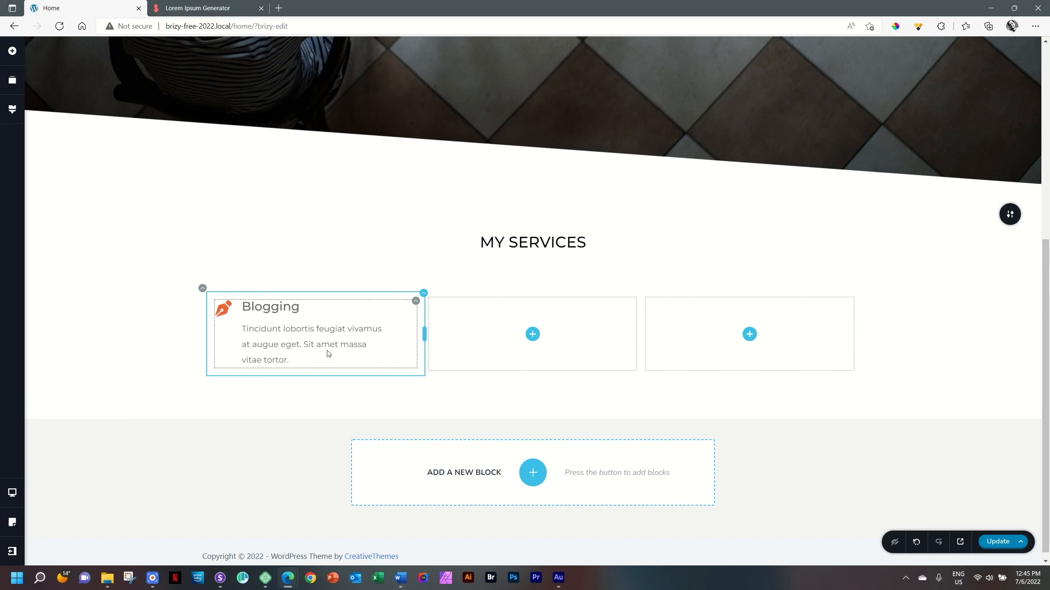
- Duplicate the column containing the Blogging icon box twice
left_click(424, 294)
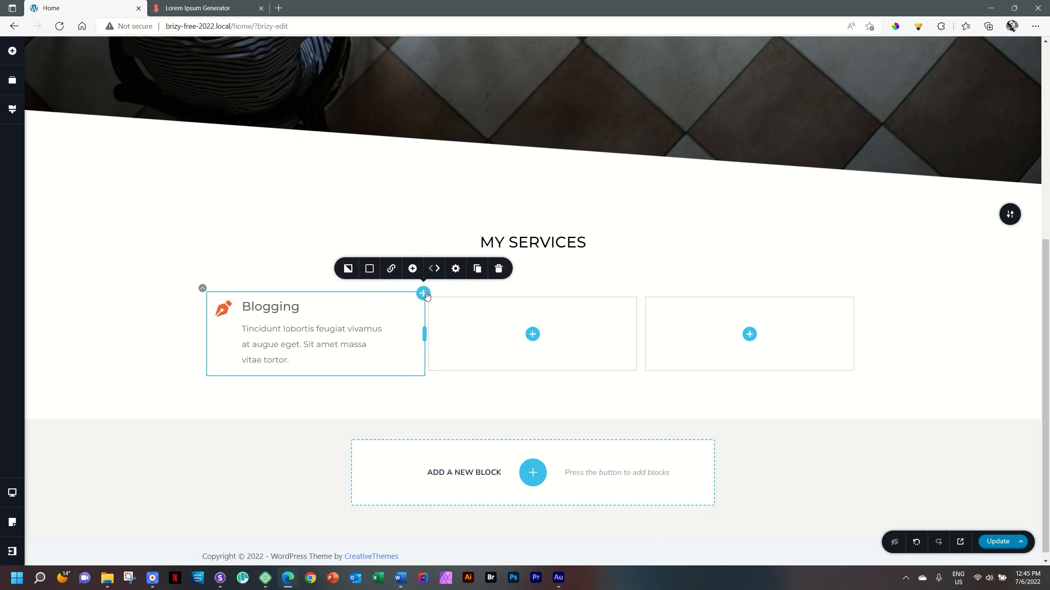
left_click(477, 269)
left_click(478, 269)
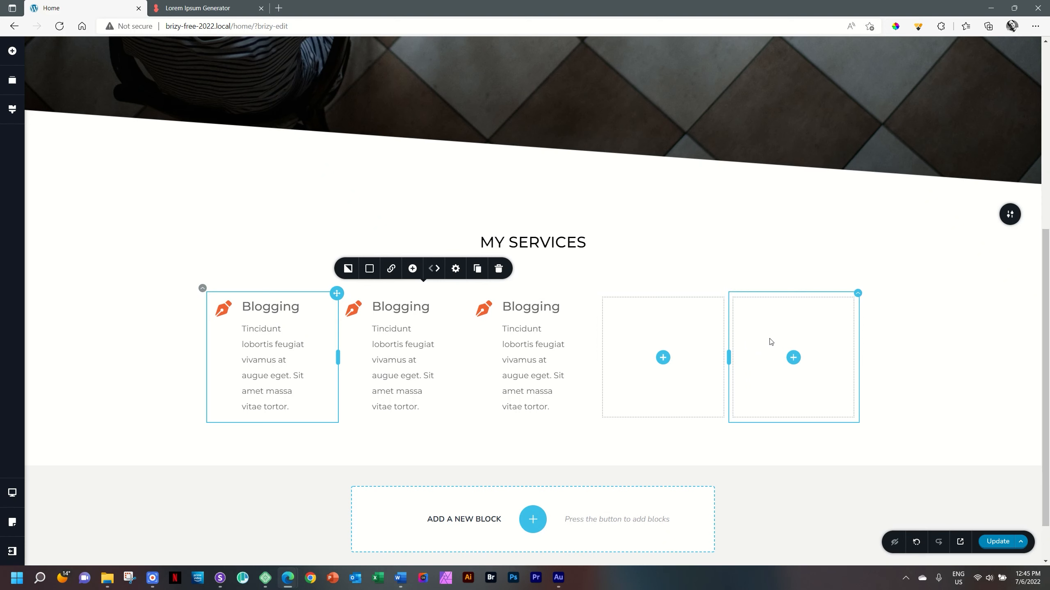
- Delete the two empty columns at the end of the services row
right_click(796, 321)
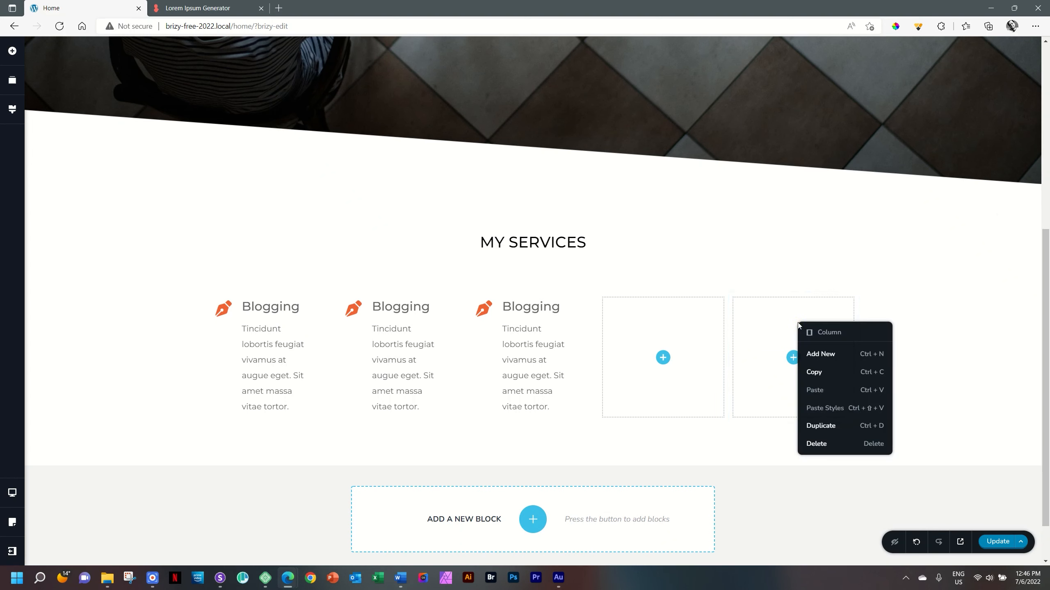
left_click(810, 446)
right_click(834, 314)
left_click(839, 431)
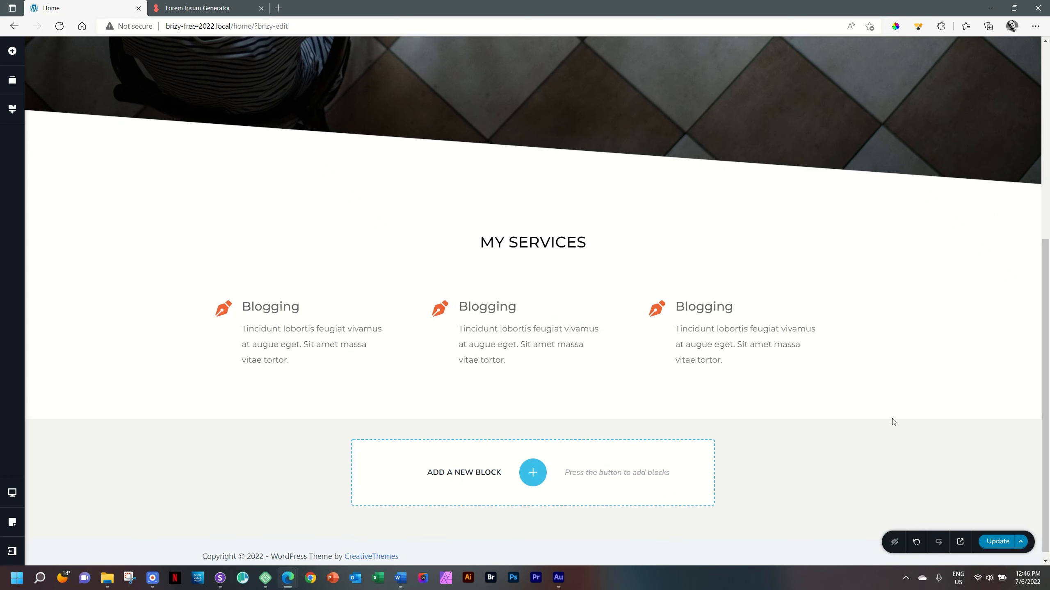
- Replace the icon in the middle Blogging box with the line chart icon found by searching for "chart"
left_click(438, 310)
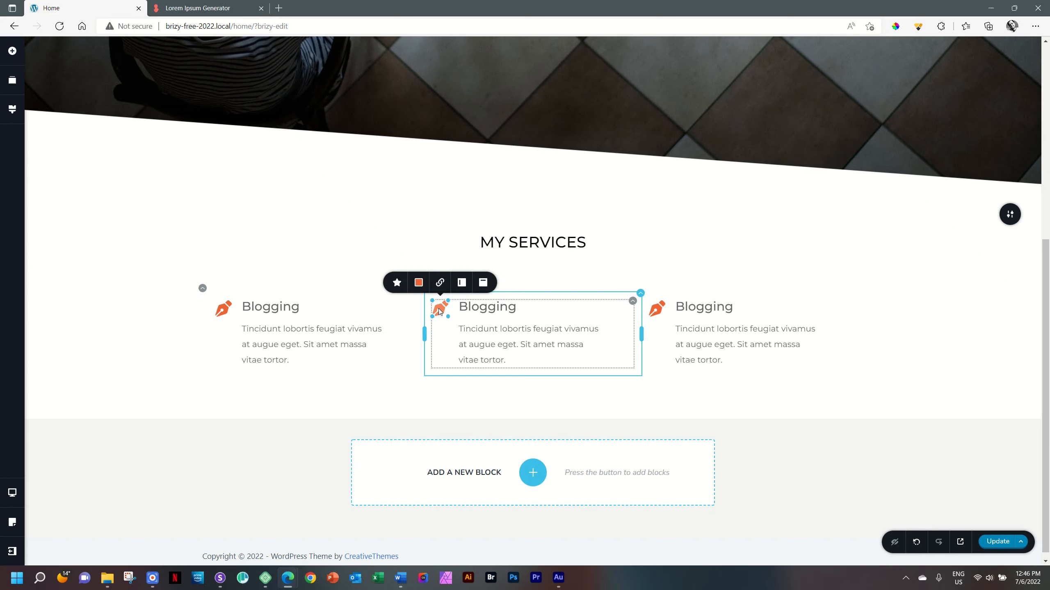
left_click(400, 283)
left_click(438, 197)
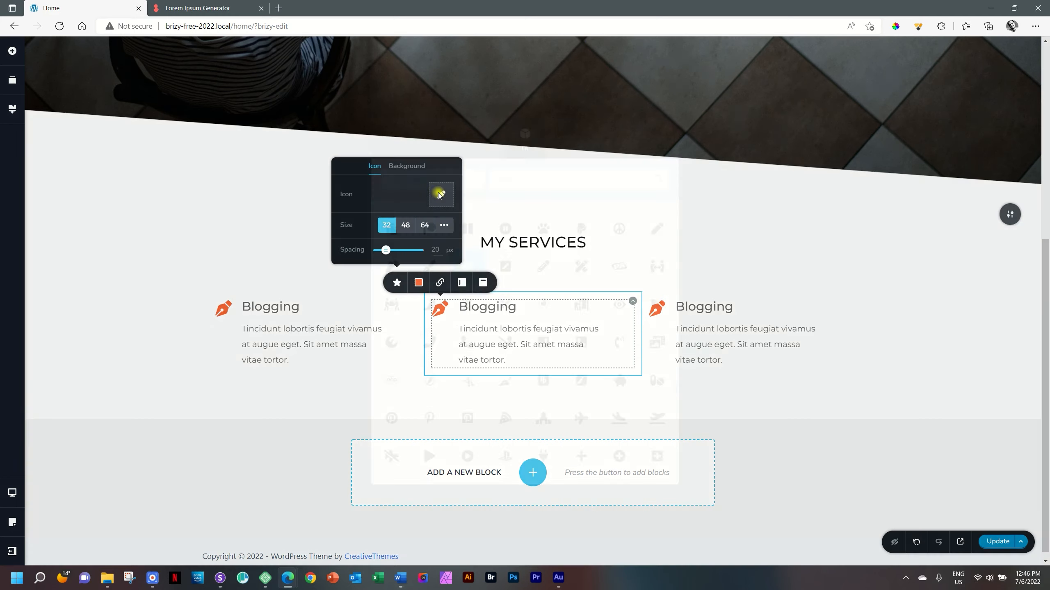
left_click(548, 181)
type("graph")
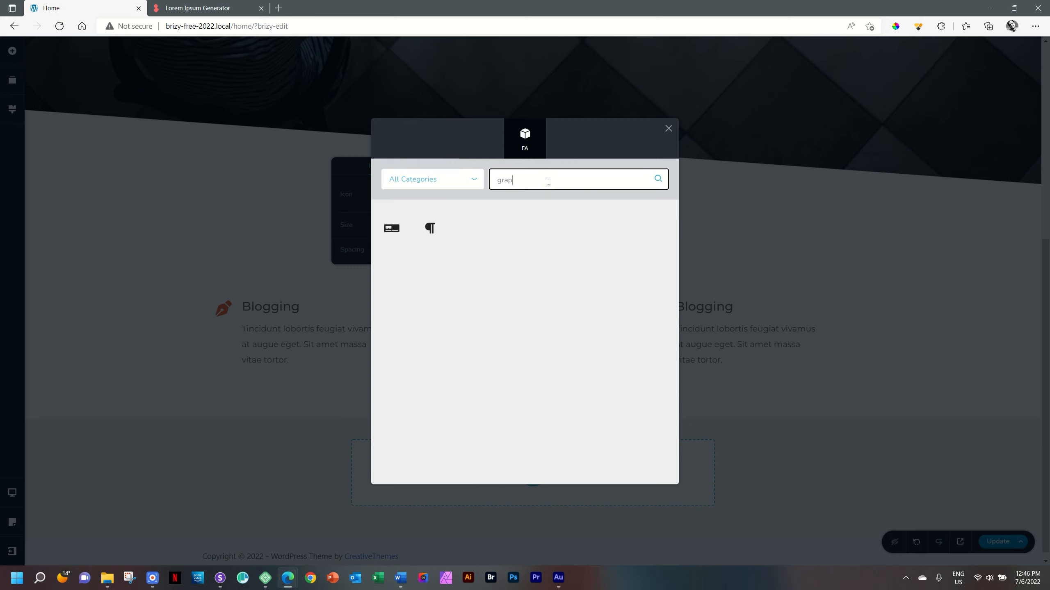
left_click_drag(519, 180, 491, 178)
type("chart")
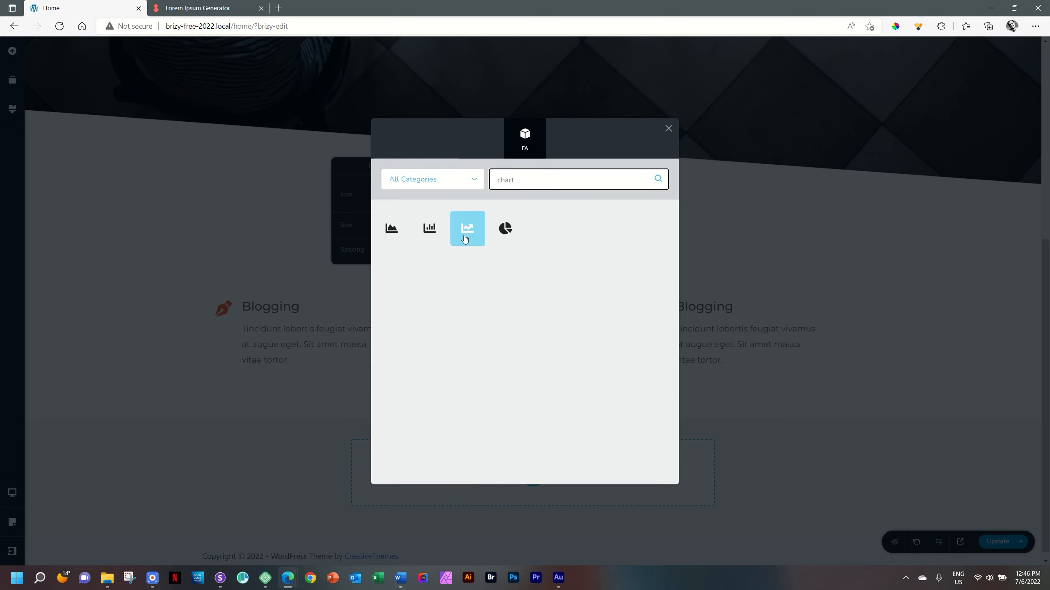
left_click(467, 230)
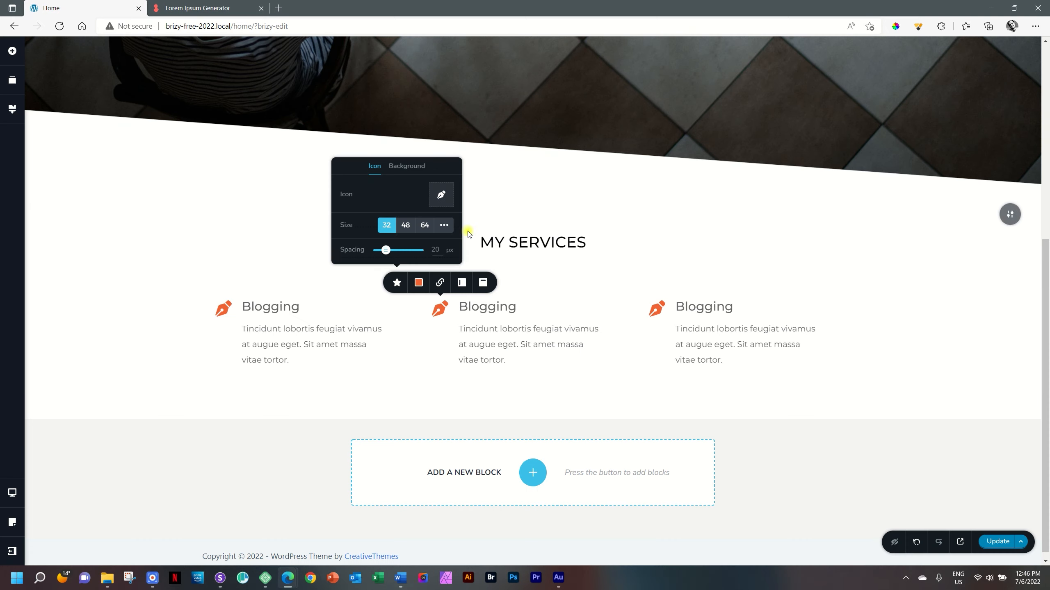
- Change the heading of the middle service box to "SEO Awareness"
left_click(484, 308)
double_click(482, 308)
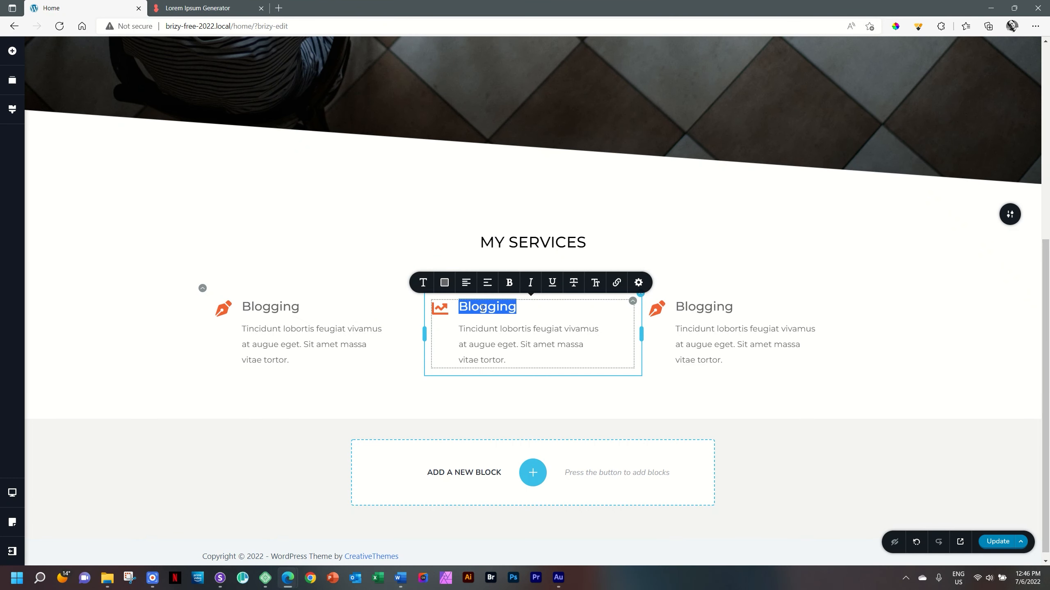
type("SE")
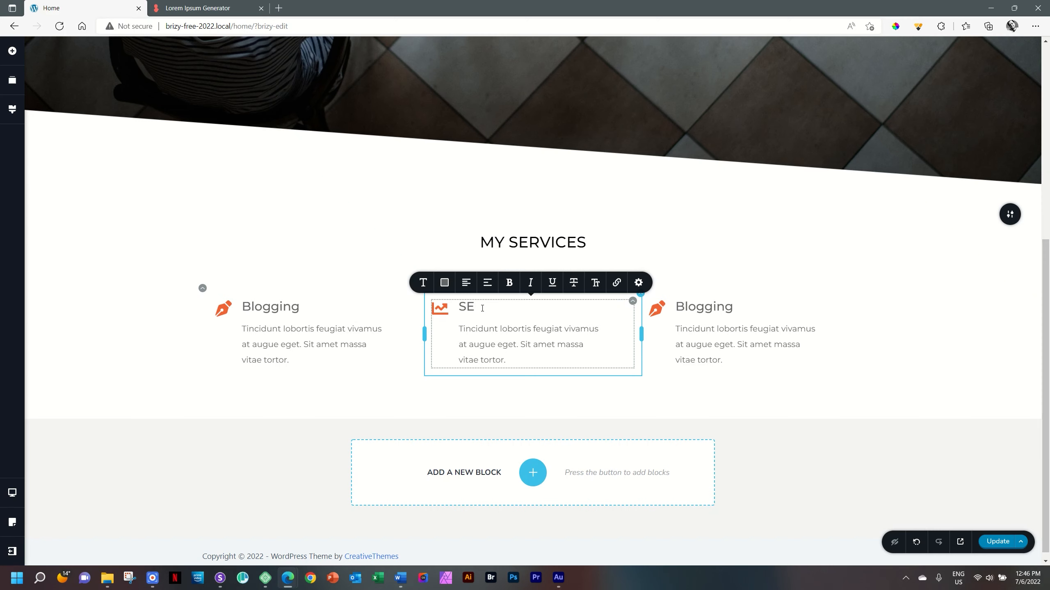
type("Q Awareness")
- Replace the icon in the third service box with the glasses icon found by searching for "glasses"
left_click(657, 311)
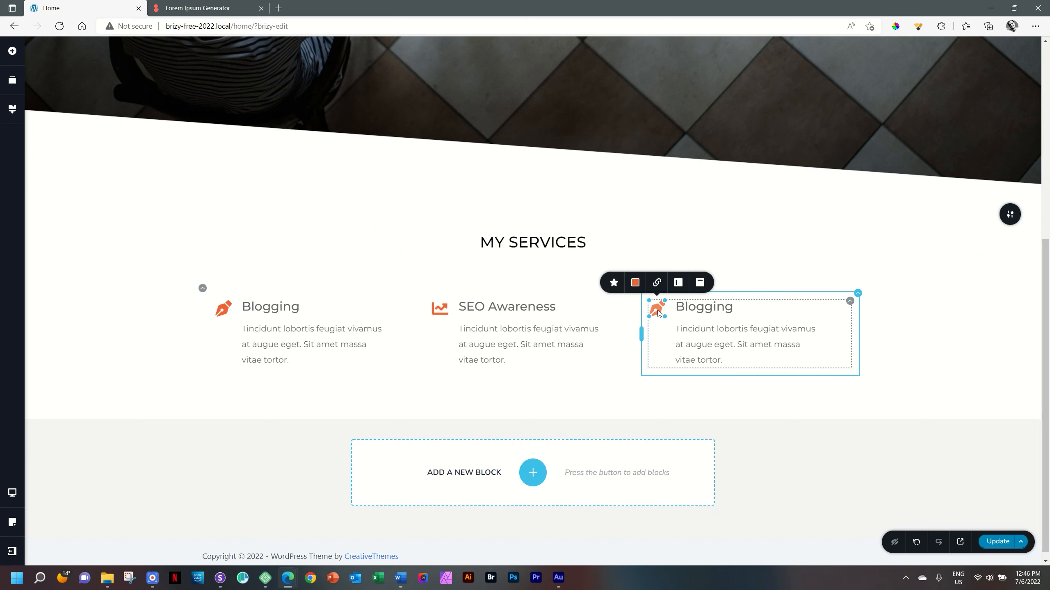
left_click(614, 282)
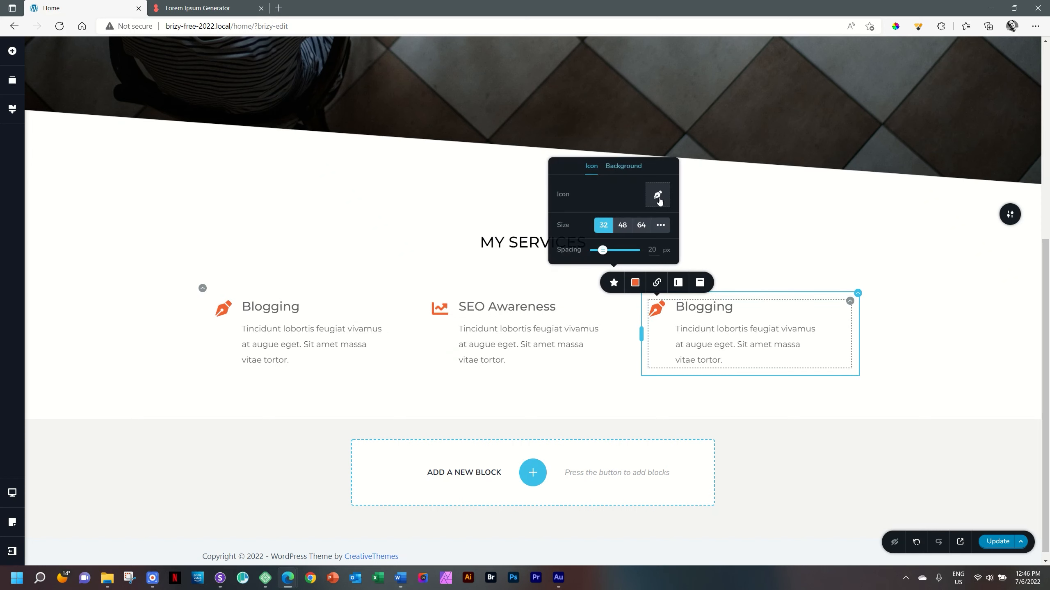
left_click(660, 201)
left_click(614, 178)
type("gla")
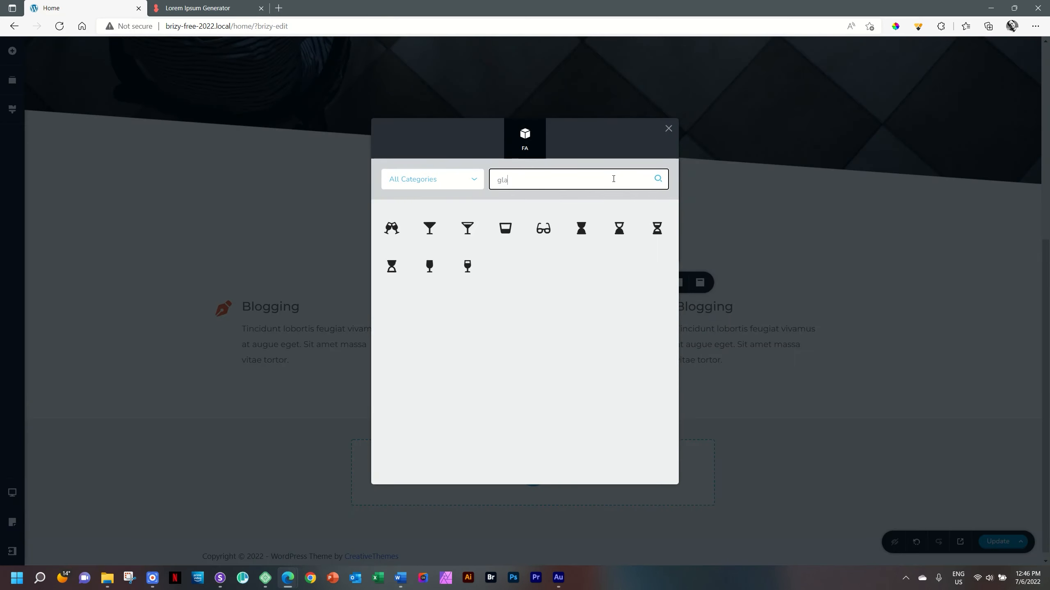
type("sses")
left_click(392, 228)
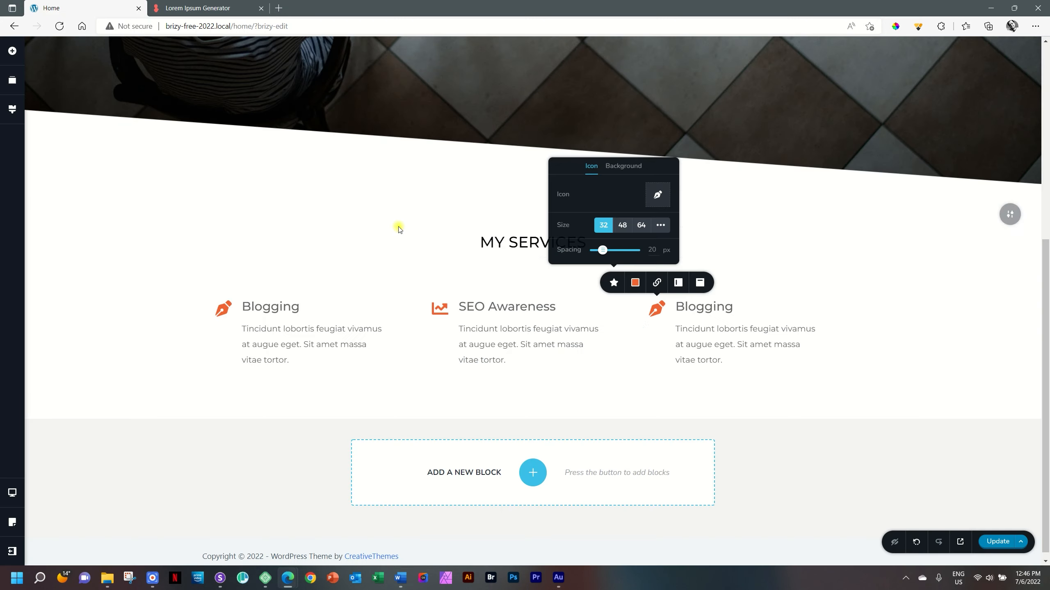
- Change the heading of the third service box to "Proofreading"
double_click(700, 308)
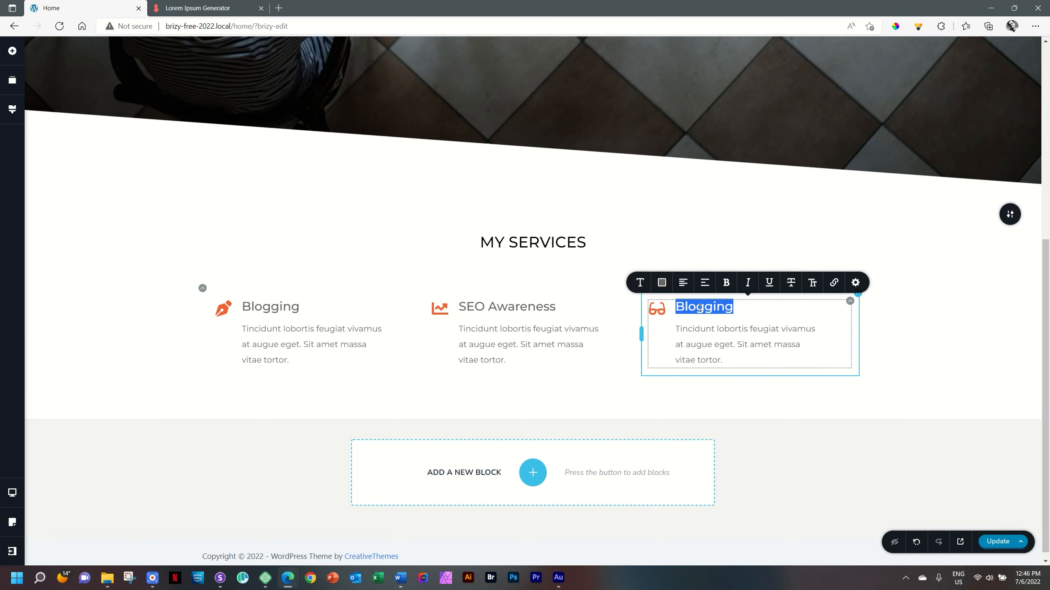
type("Proofreading")
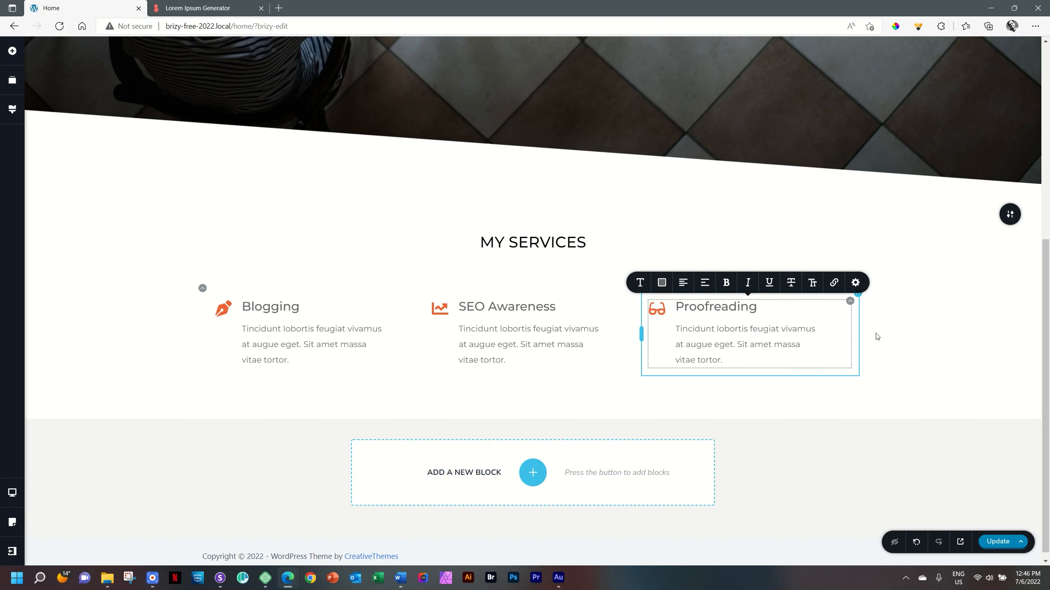
left_click(903, 329)
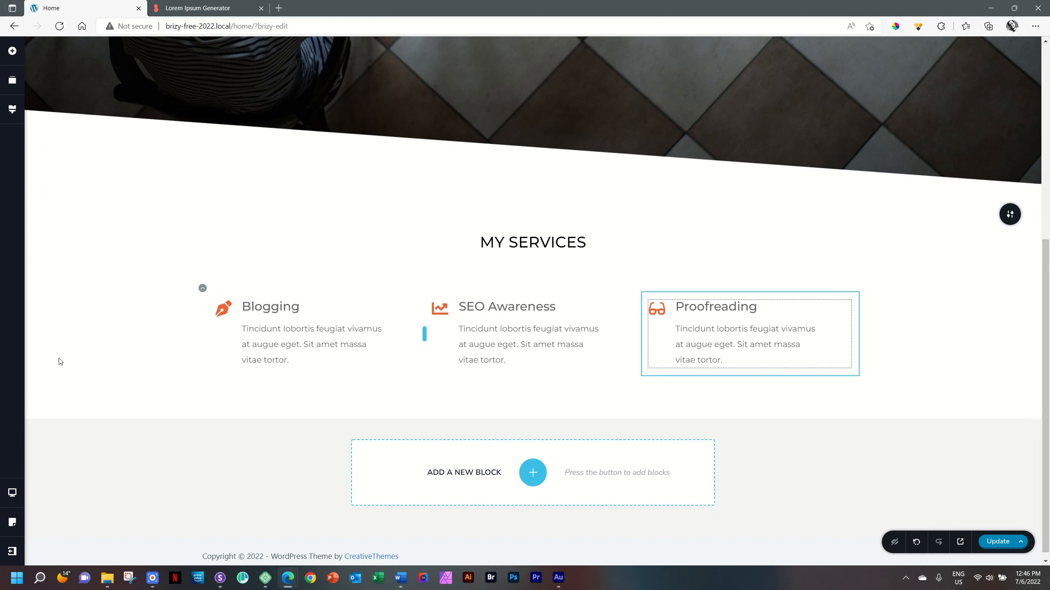
- Check the My Services section in the tablet and mobile layouts and return to the tablet layout
left_click(12, 492)
left_click(51, 485)
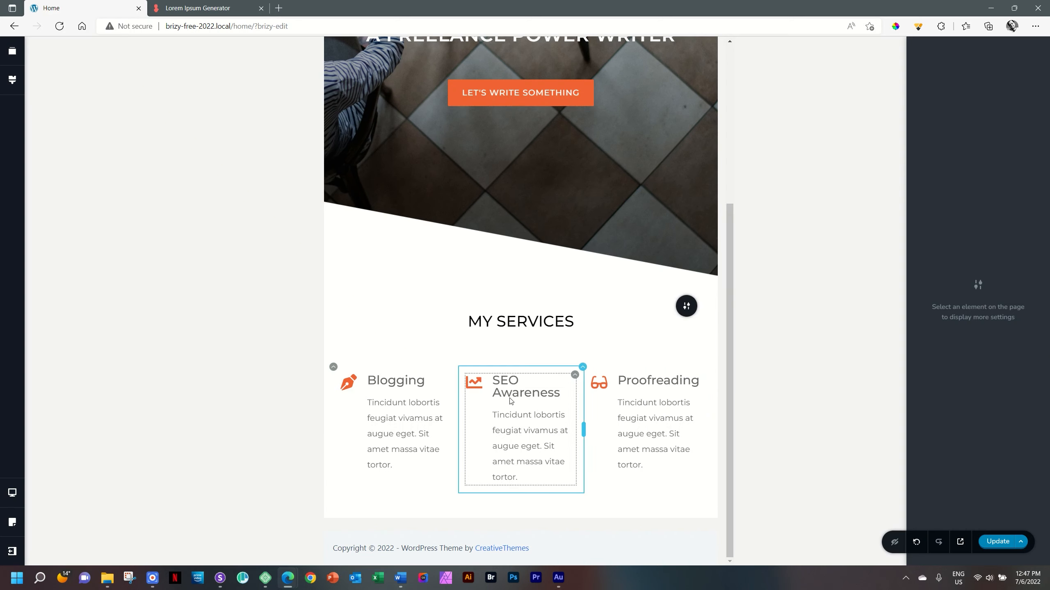
key("ctrl+shift+m")
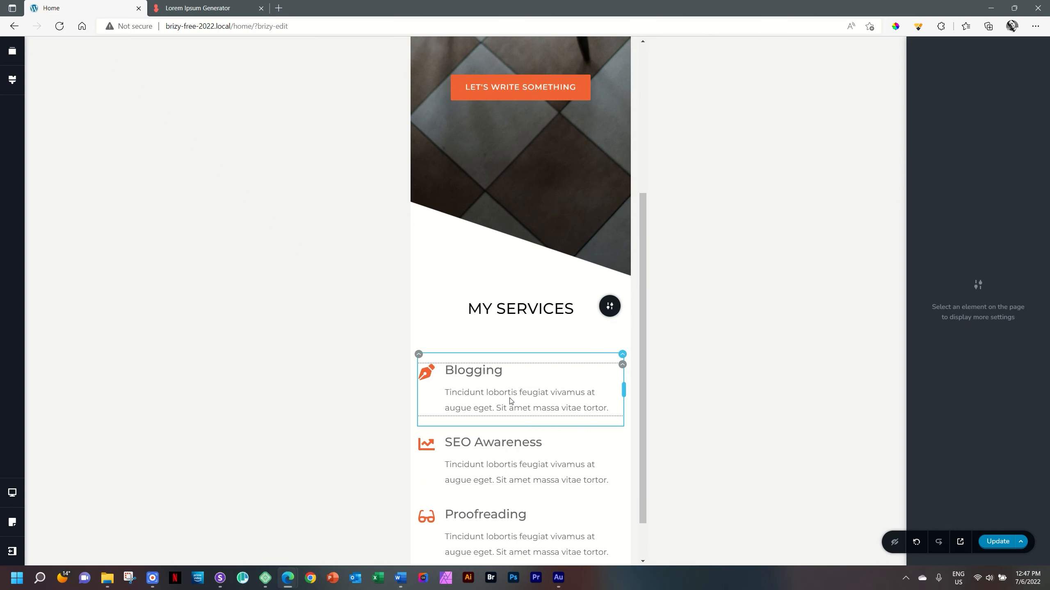
scroll(641, 358, "down", 2)
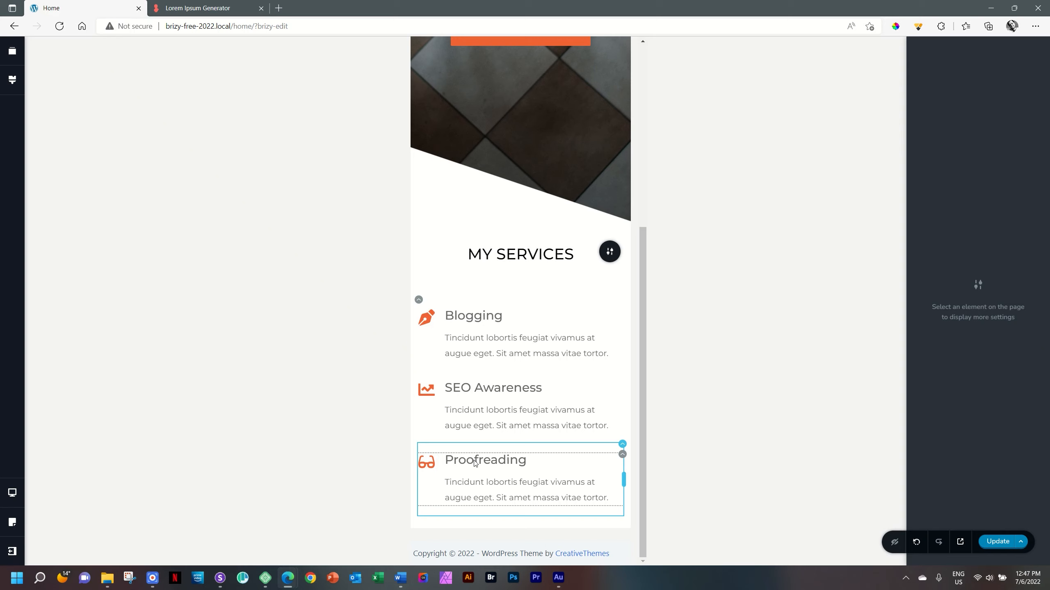
key("ctrl+plus")
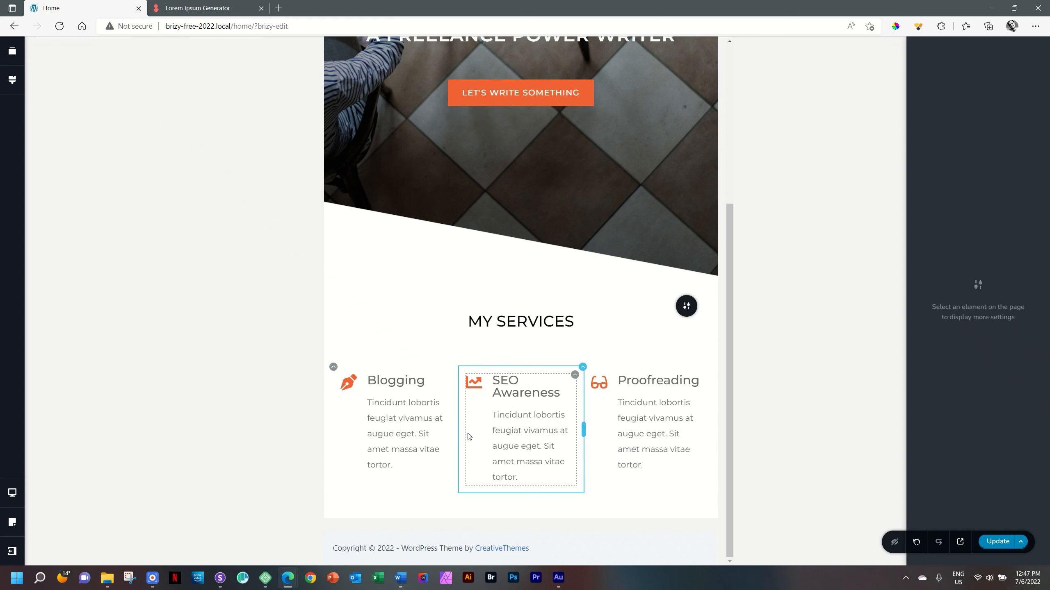
- Reduce the font size of the Blogging heading in the tablet layout
left_click(386, 377)
left_click(389, 356)
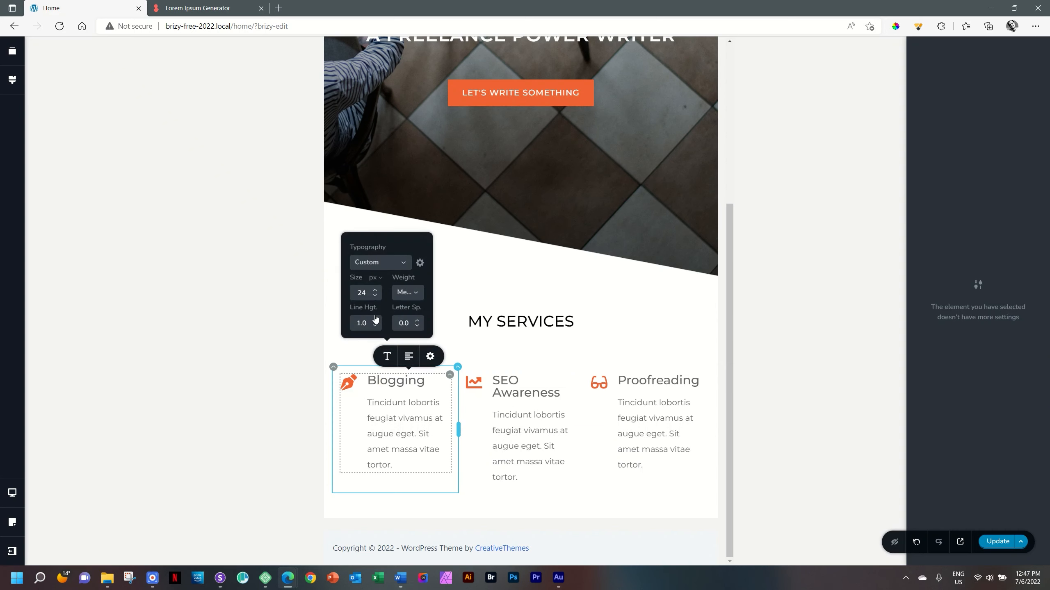
left_click(374, 296)
left_click(375, 297)
- Set the font size of the SEO Awareness heading to 20 px in the tablet layout
left_click(511, 393)
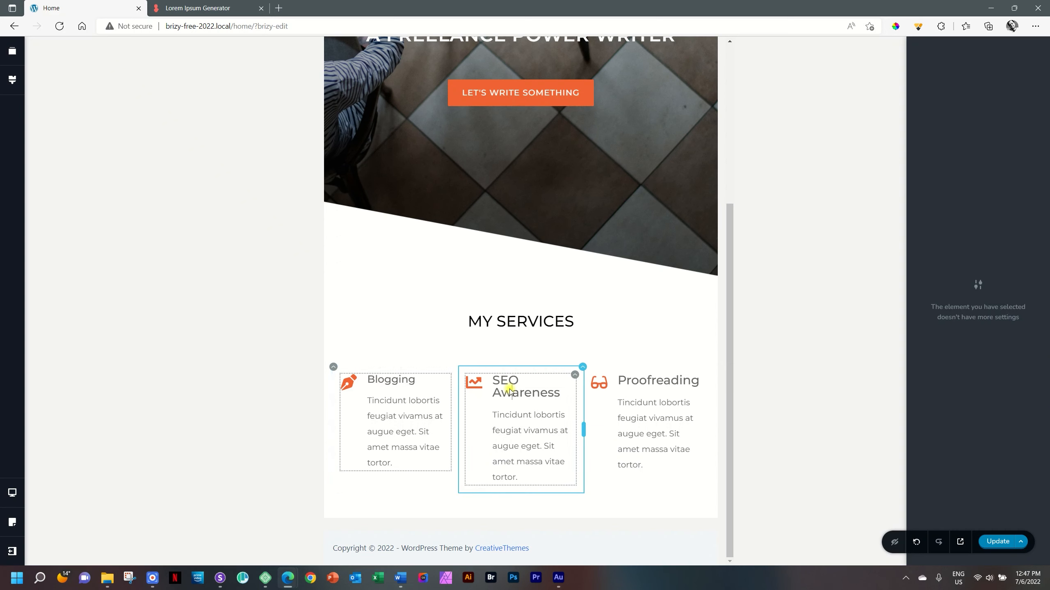
left_click(509, 359)
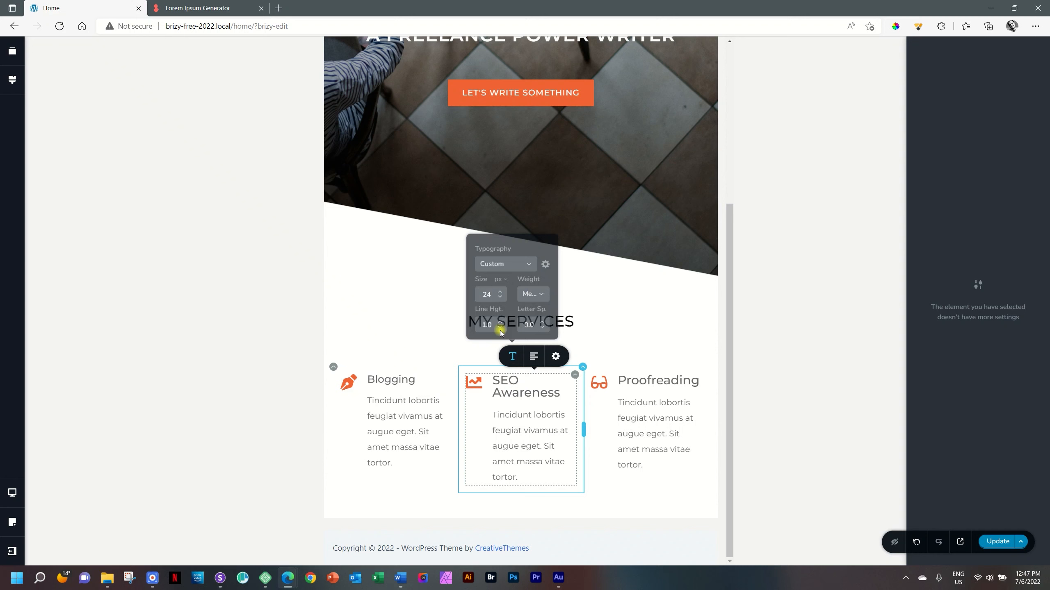
left_click(501, 299)
left_click(500, 299)
left_click(501, 300)
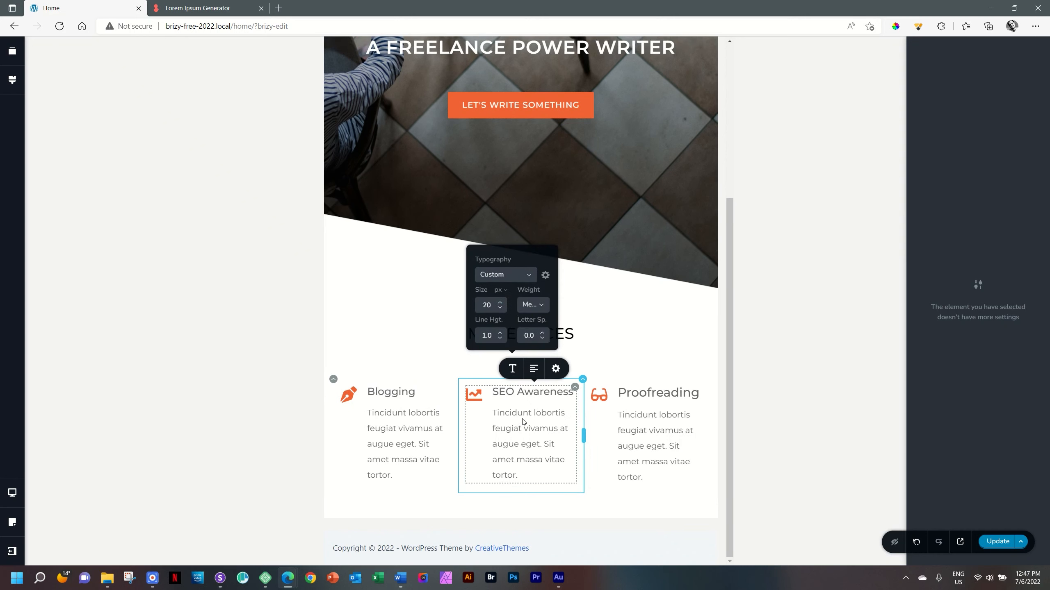
- Set the font size of the Proofreading heading to 20 px in the tablet layout
left_click(647, 395)
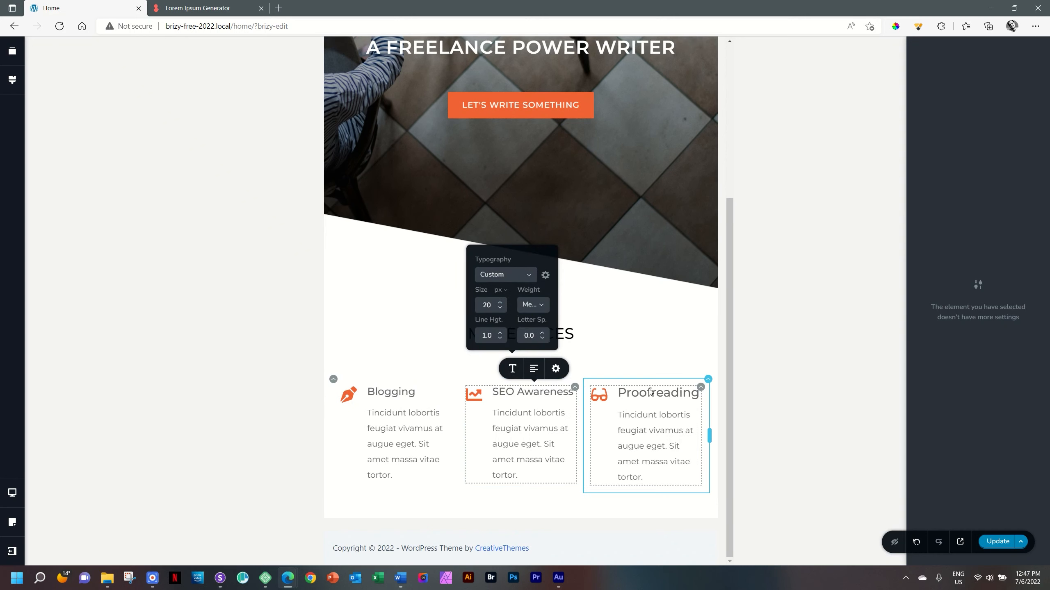
left_click(633, 370)
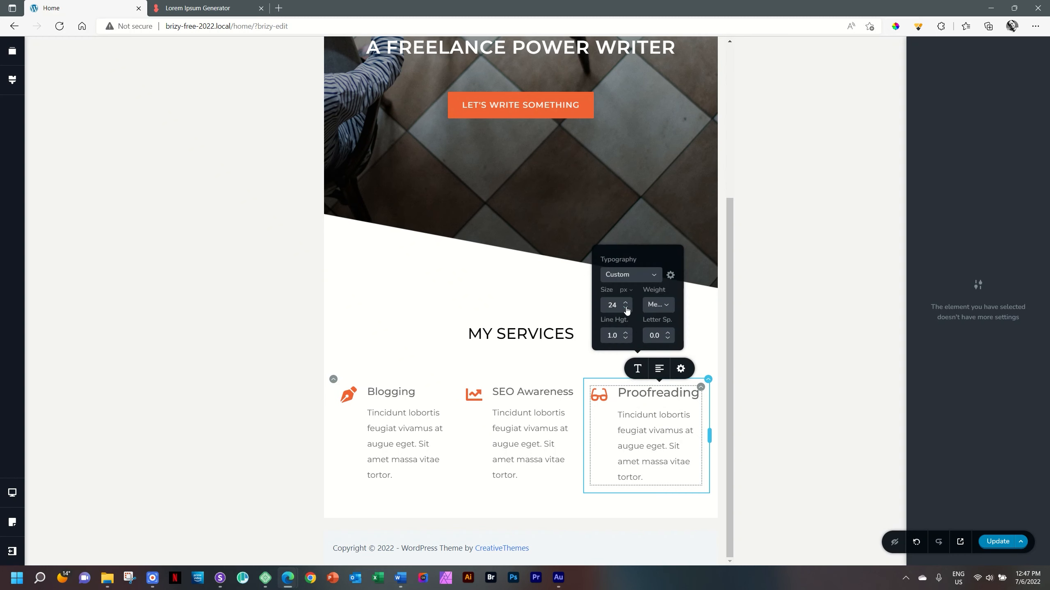
left_click(626, 308)
left_click(626, 308)
left_click(625, 309)
left_click(626, 309)
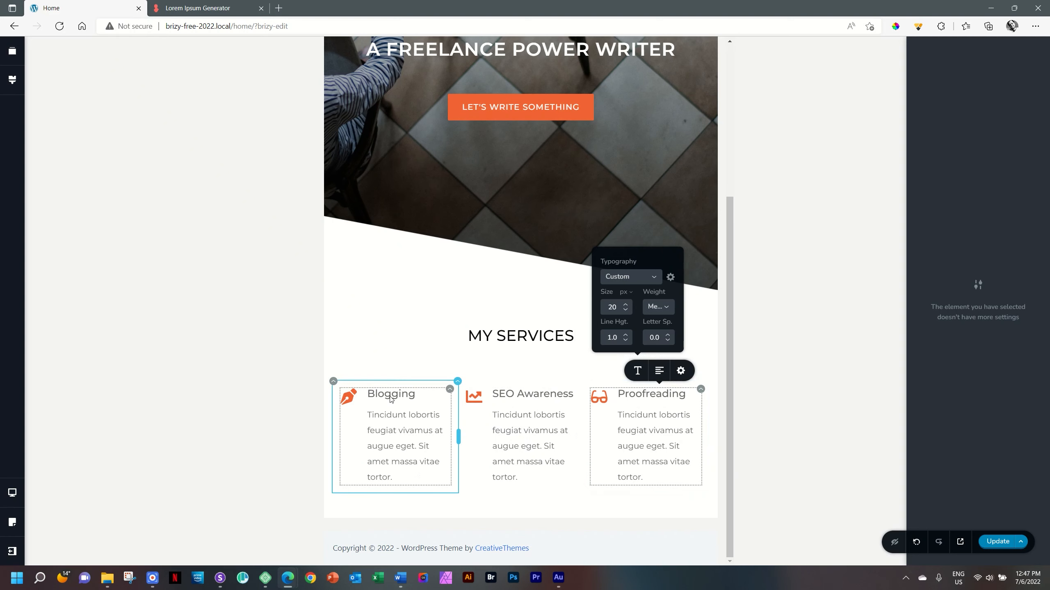
- Check the My Services section in the mobile layout, then return to the desktop layout and review the page
left_click(547, 342)
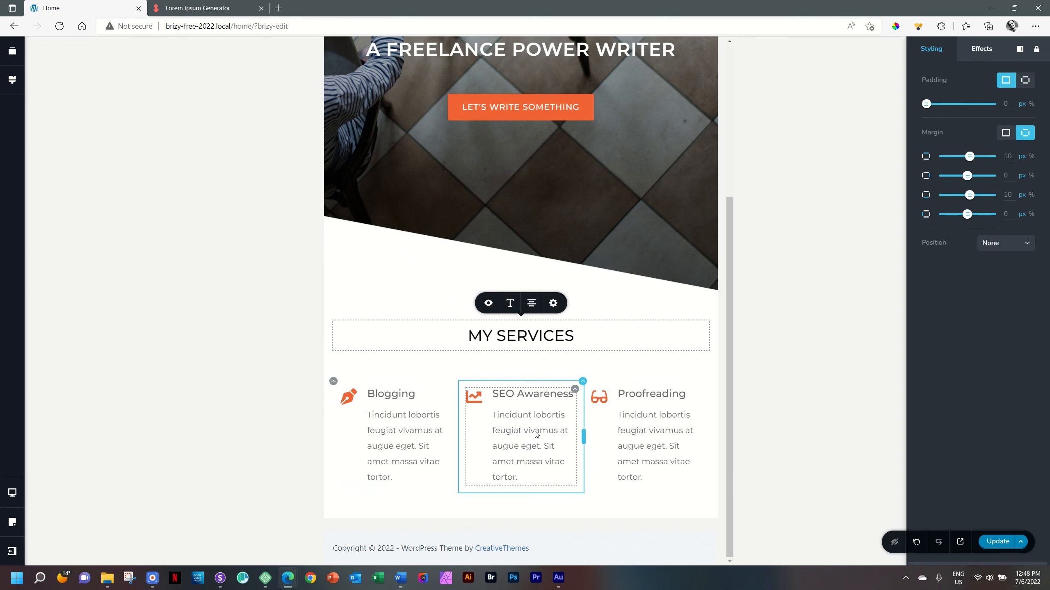
key("ctrl+m")
scroll(533, 434, "down", 2)
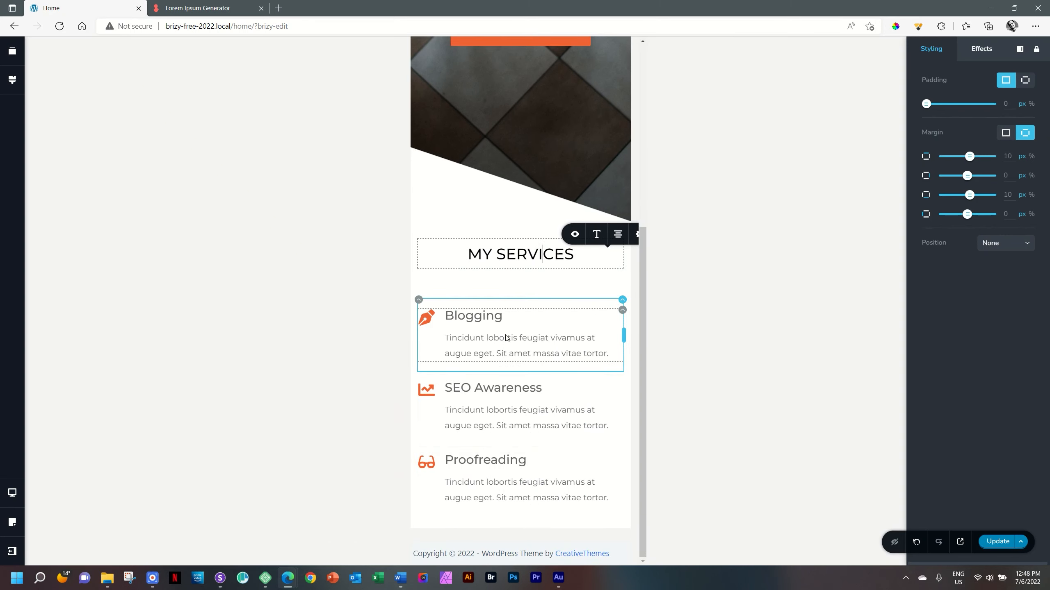
key("ctrl+Up")
key("ctrl+Up")
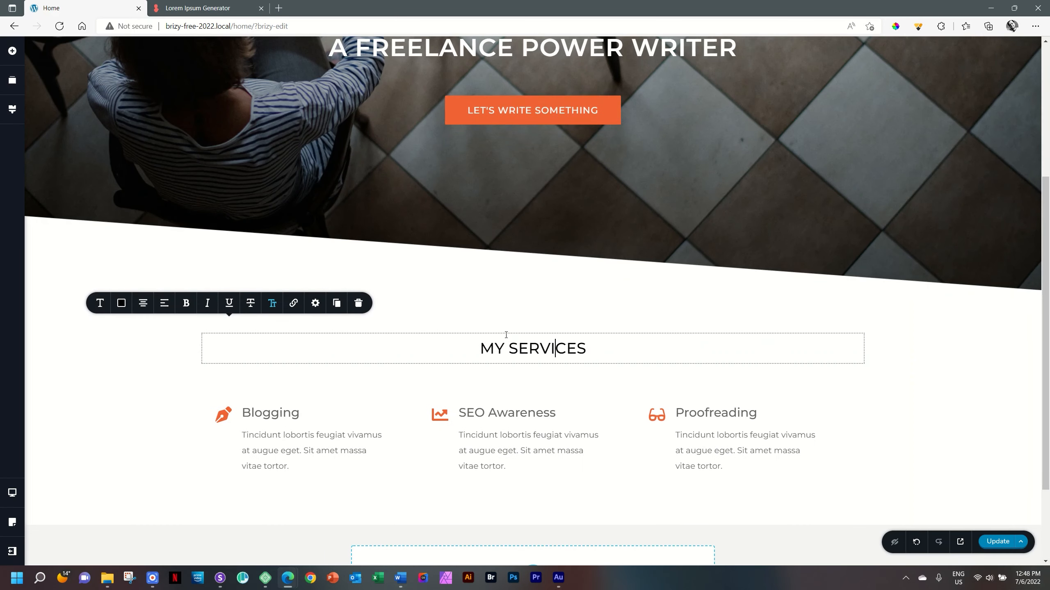
scroll(506, 335, "up", 5)
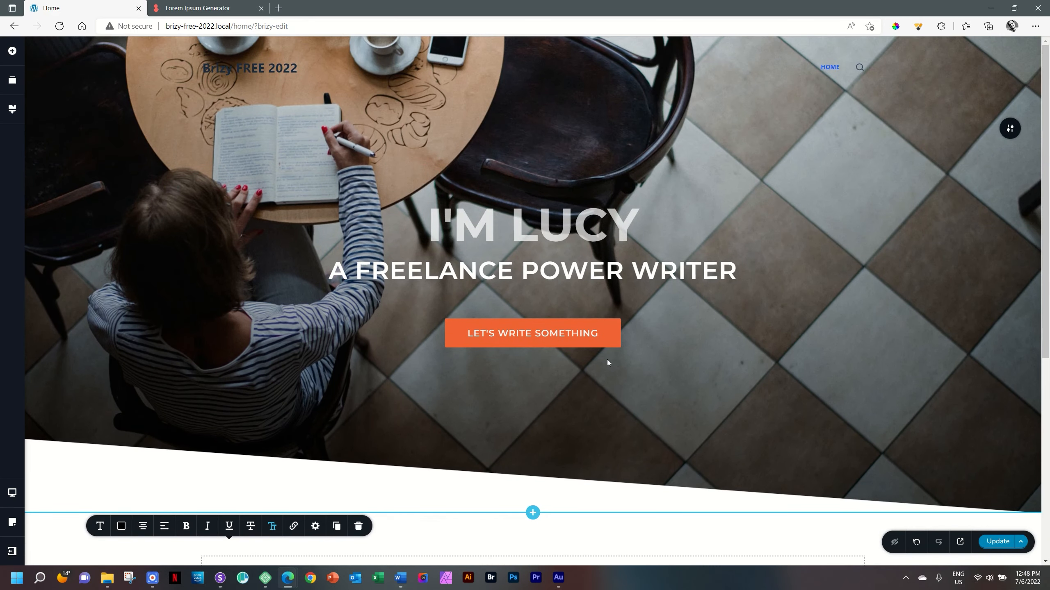
scroll(607, 362, "down", 6)
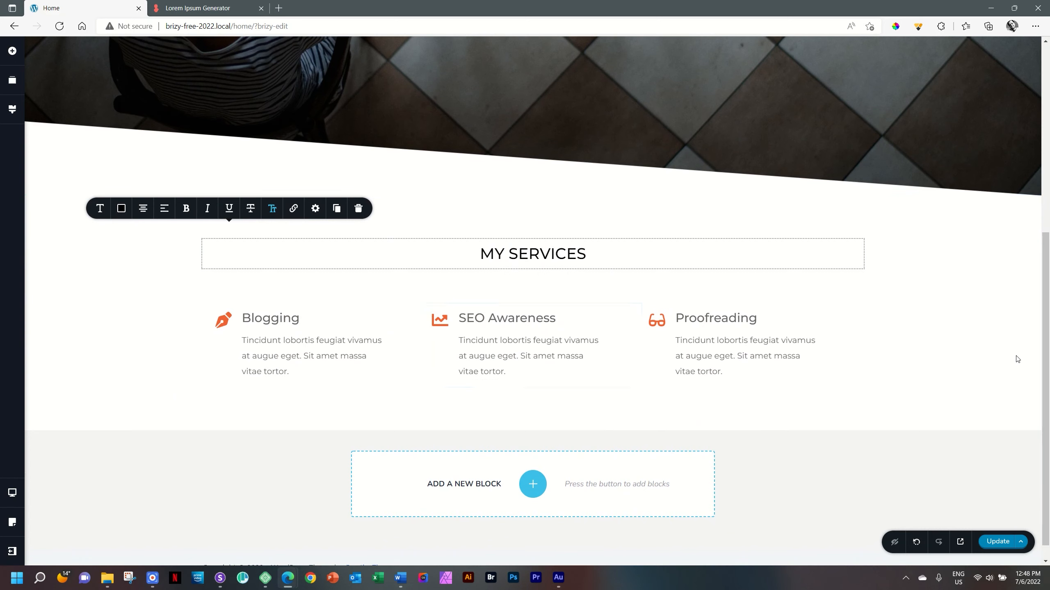
scroll(1045, 349, "down", 1)
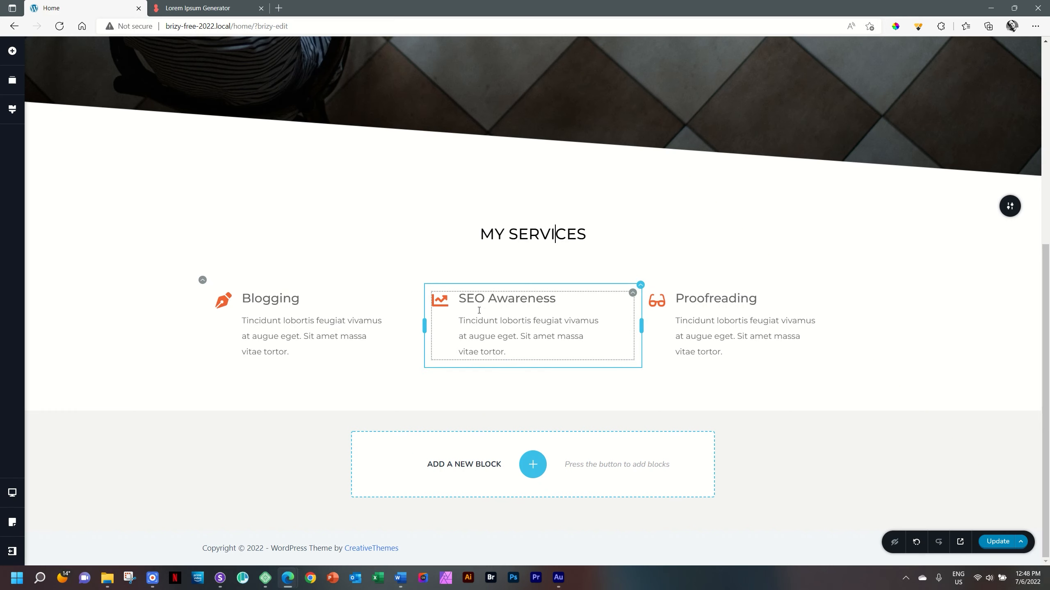
- Duplicate the row holding the Blogging, SEO Awareness and Proofreading boxes
left_click(203, 281)
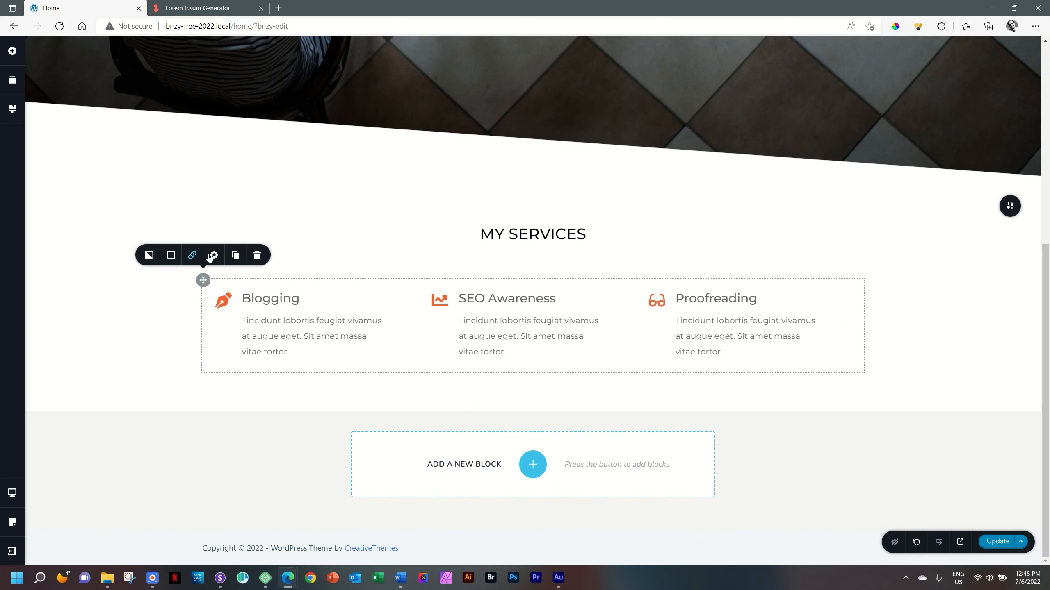
left_click(237, 256)
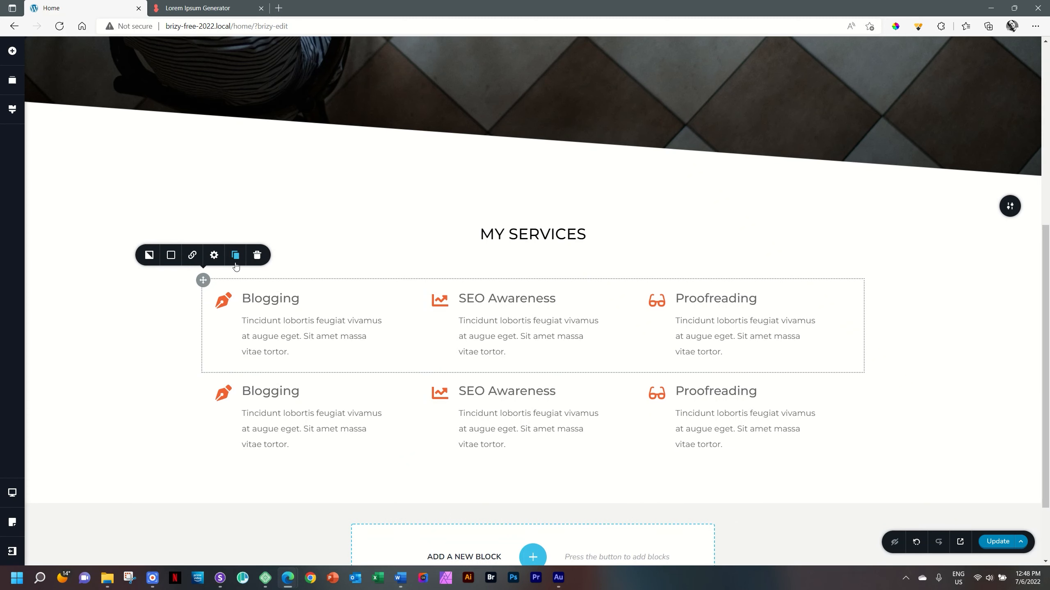
left_click(948, 326)
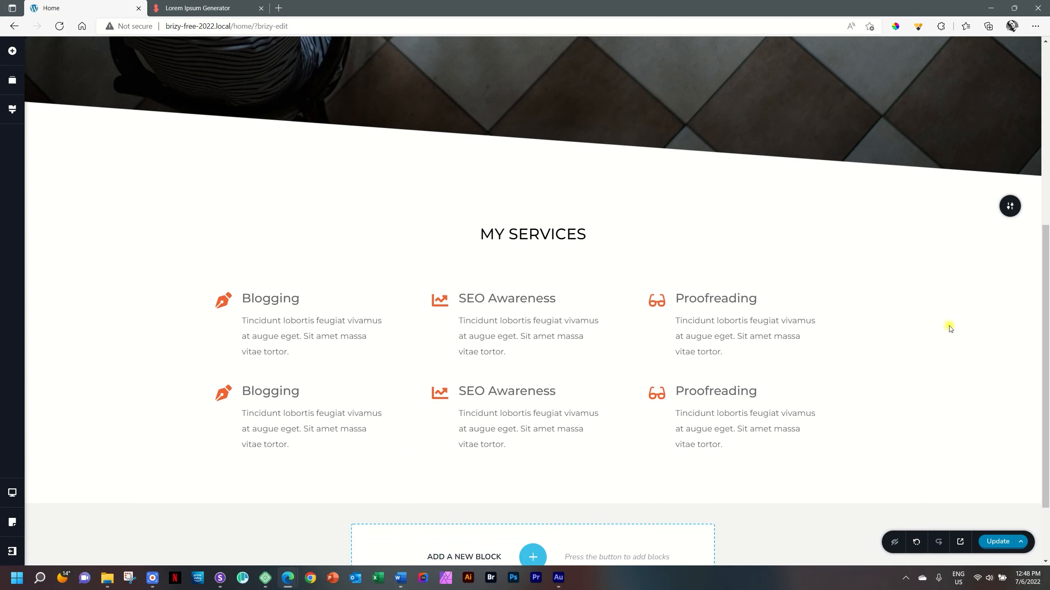
- Give the duplicated Blogging box the Word file icon, searching for "word", and change its heading to "Content Creation"
left_click(223, 397)
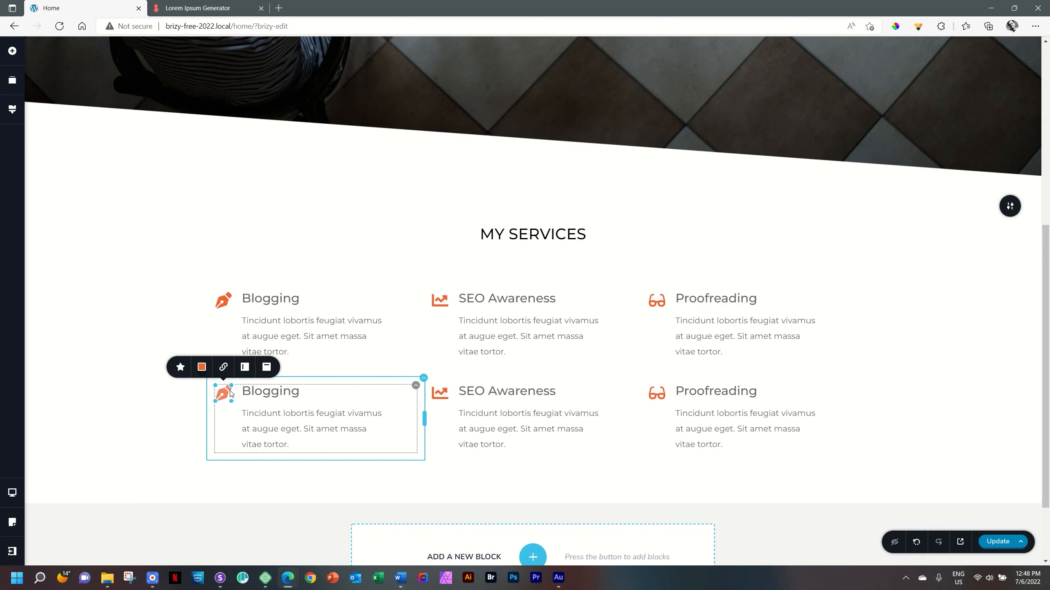
left_click(180, 366)
left_click(223, 281)
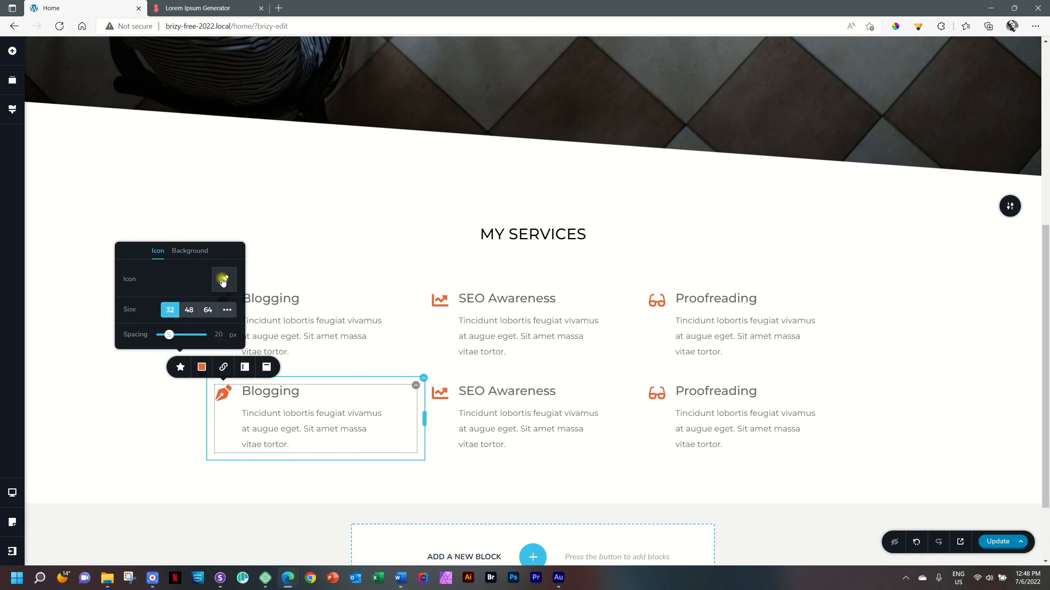
left_click(527, 178)
type("word")
left_click(391, 228)
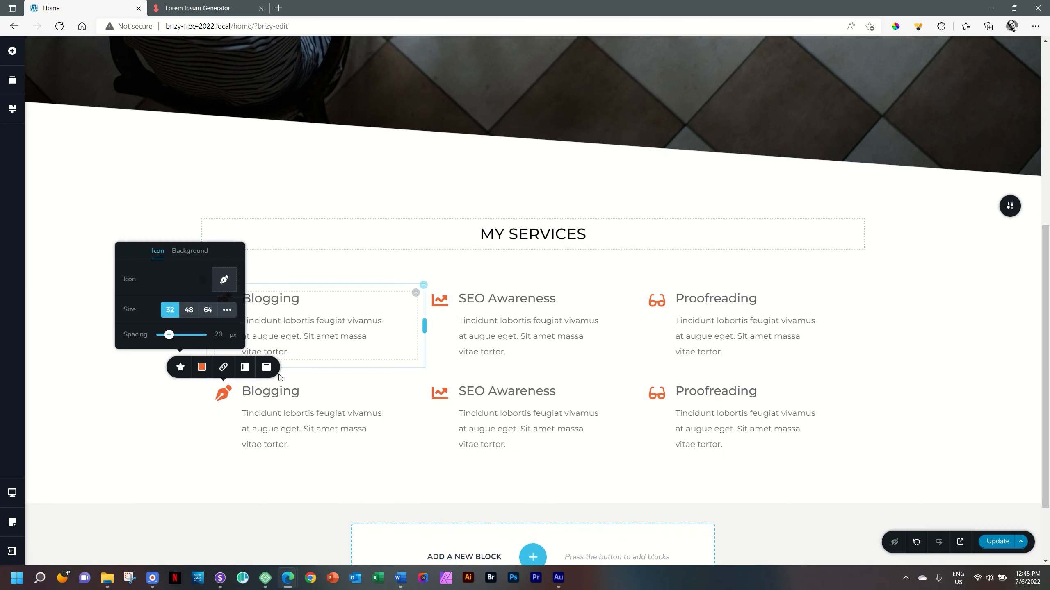
double_click(273, 392)
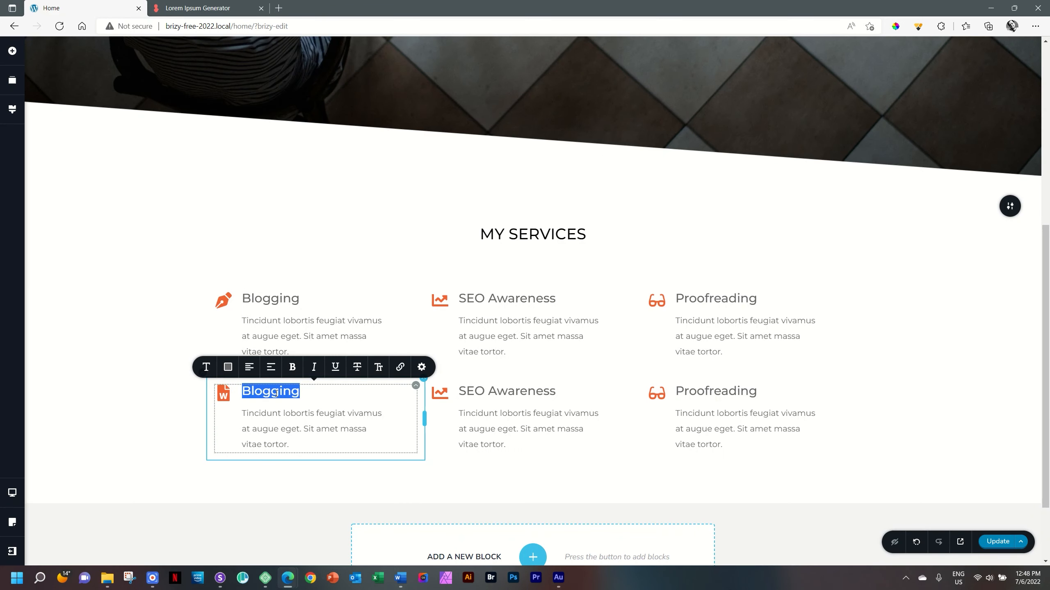
type("Content Creatiion")
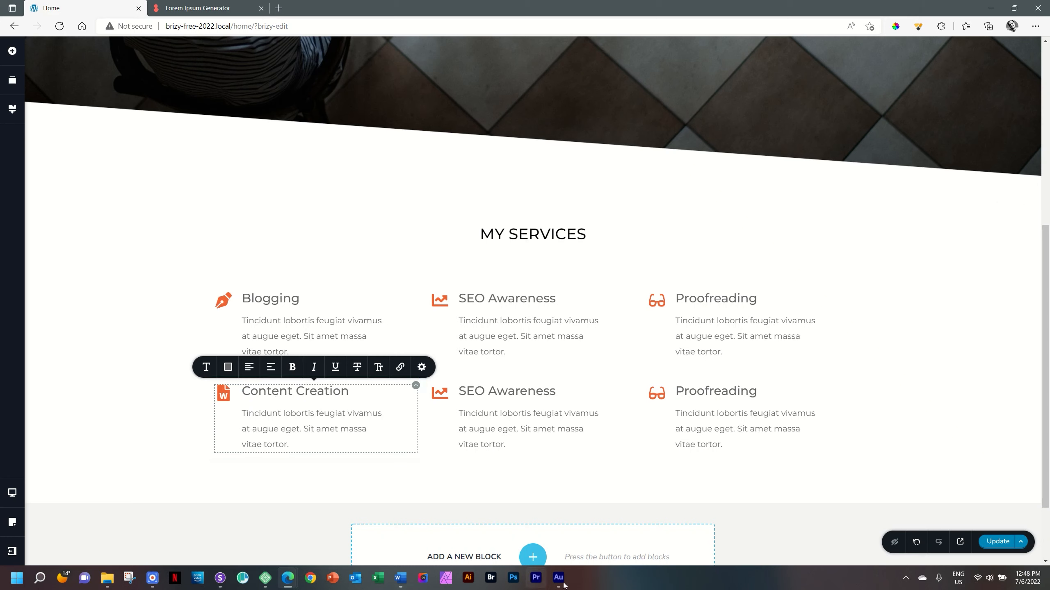
- Give the duplicated SEO Awareness box the newspaper icon, searching for "paper", and change its heading to "Reviews"
left_click(441, 395)
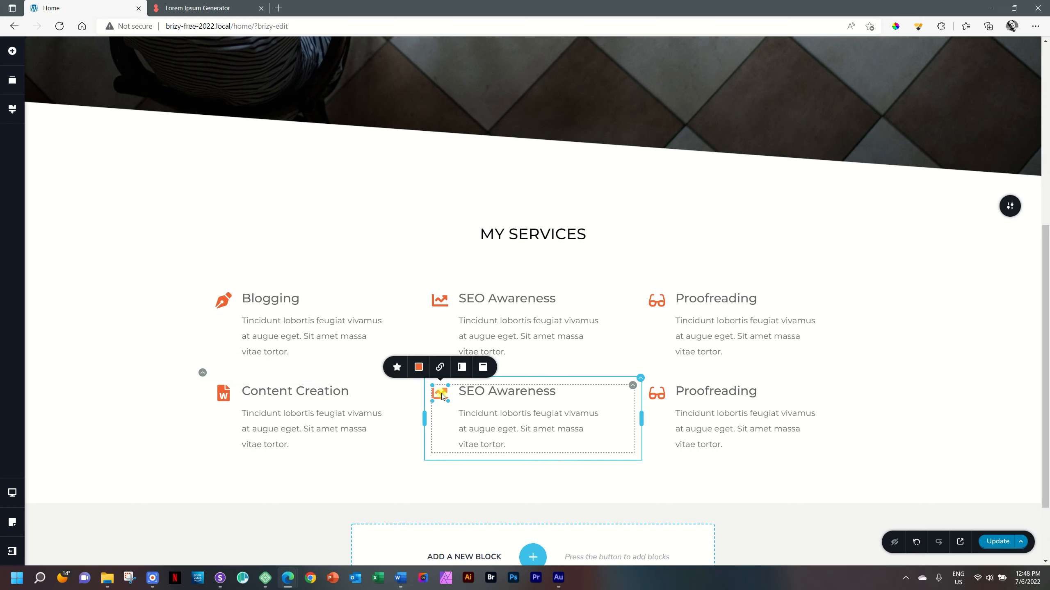
left_click(397, 367)
left_click(442, 278)
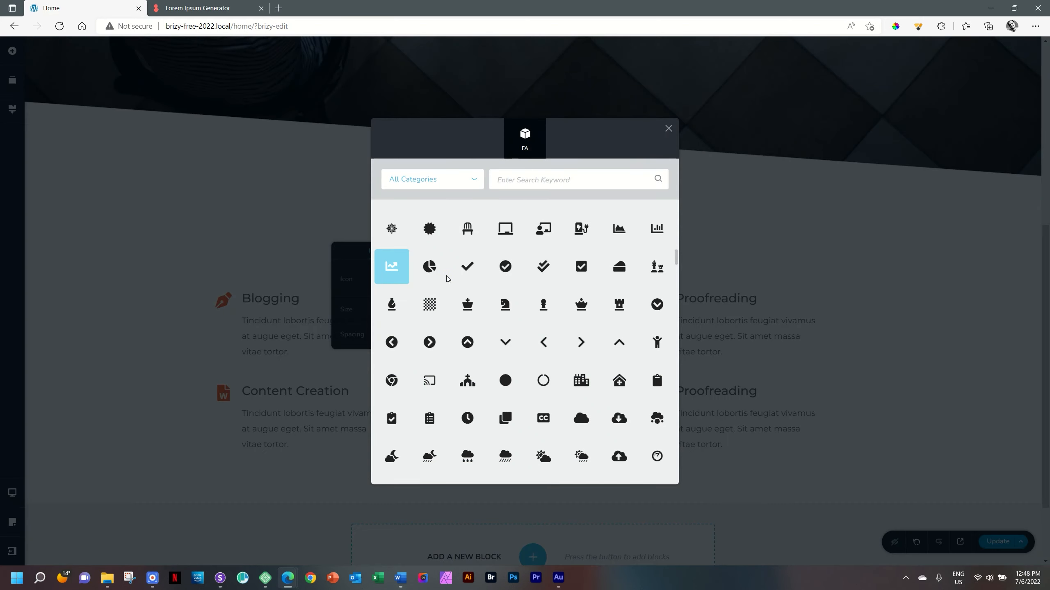
left_click(536, 176)
type("paper")
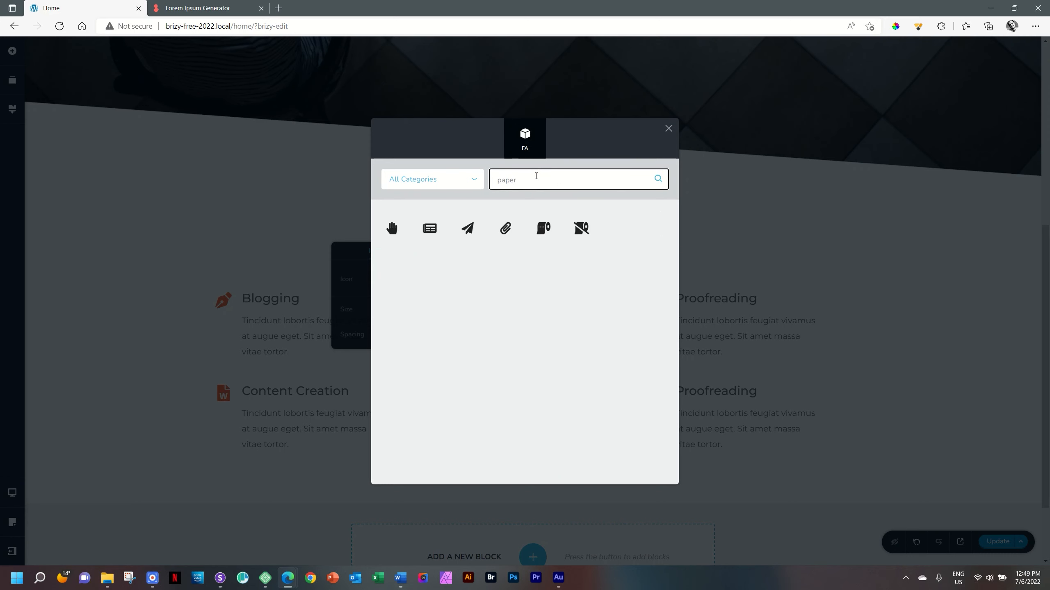
left_click(429, 228)
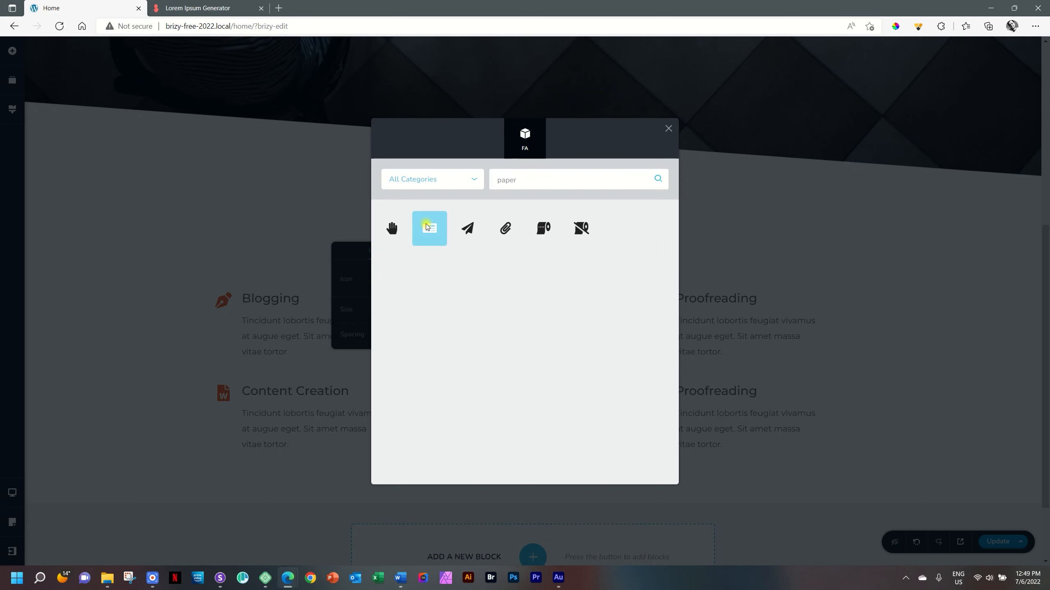
left_click(480, 397)
triple_click(480, 390)
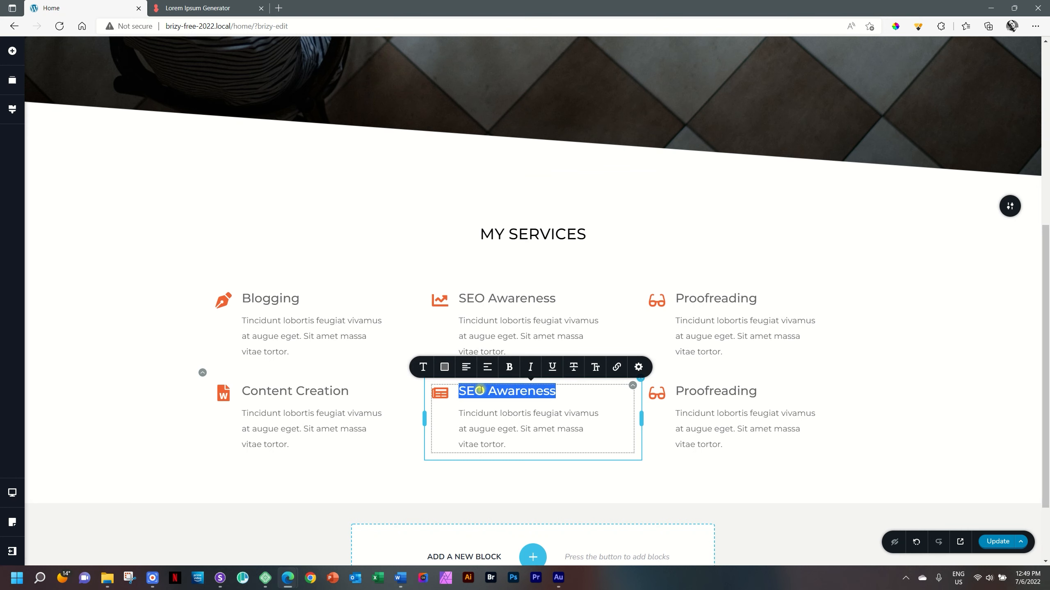
type("Reviews")
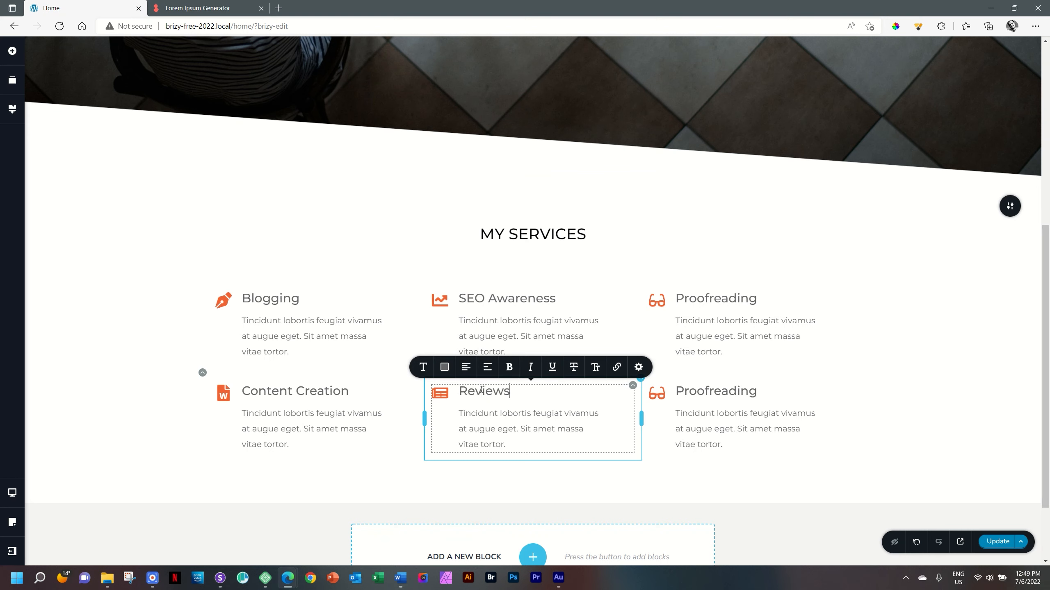
- Give the duplicated Proofreading box the keyboard icon, searching for "keybo", and change its heading to "Copywriting"
left_click(657, 393)
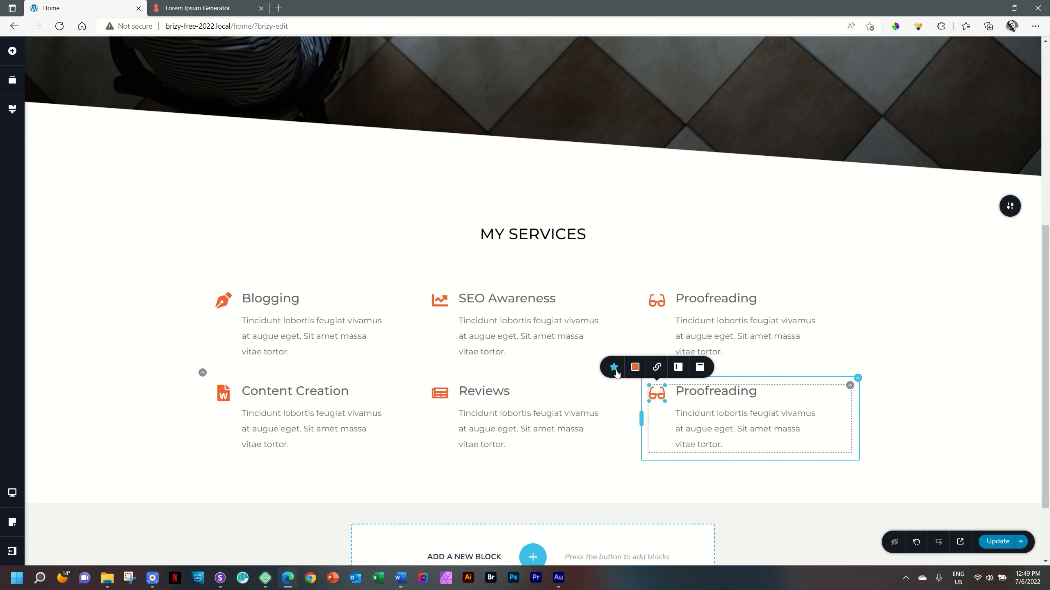
left_click(615, 368)
left_click(657, 281)
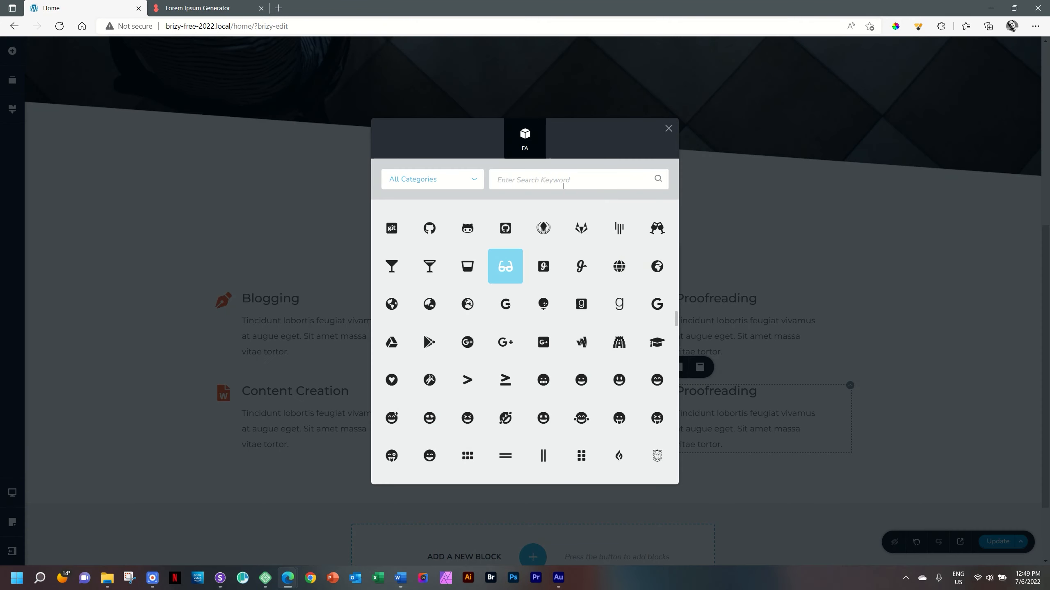
type("keybo")
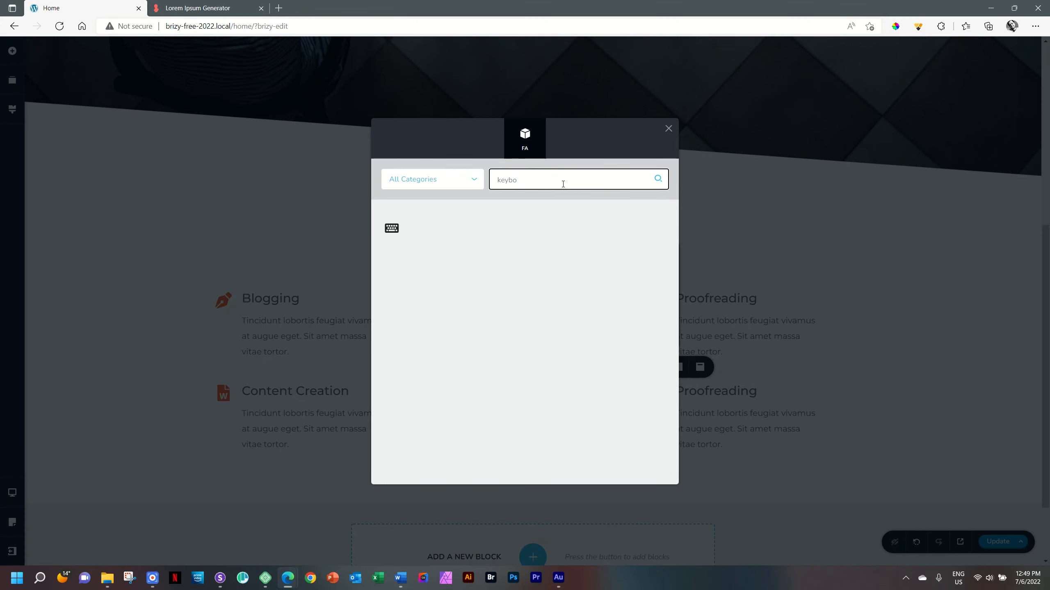
left_click(393, 236)
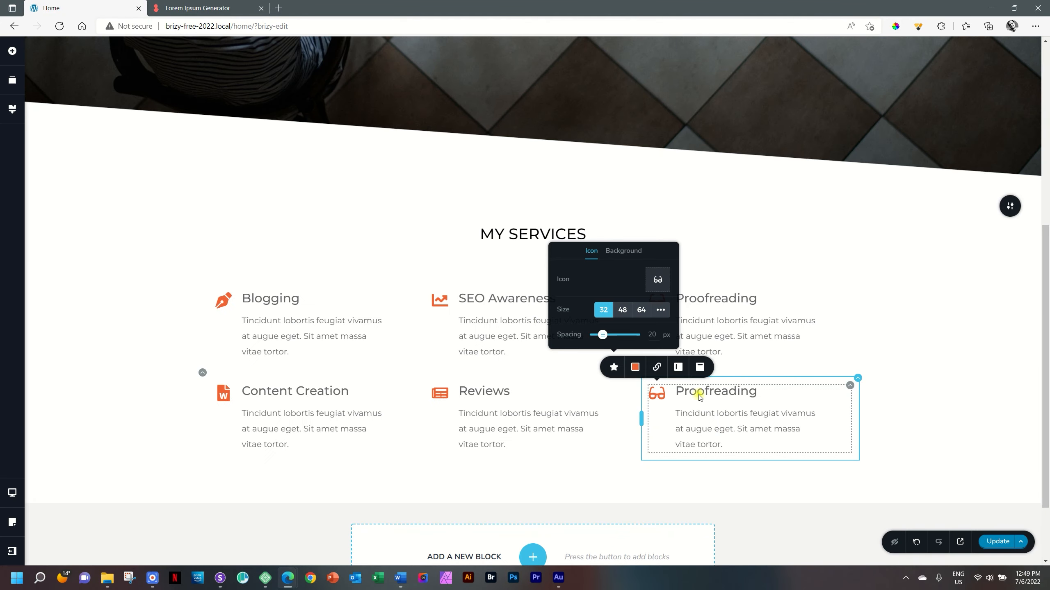
double_click(699, 396)
type("Co")
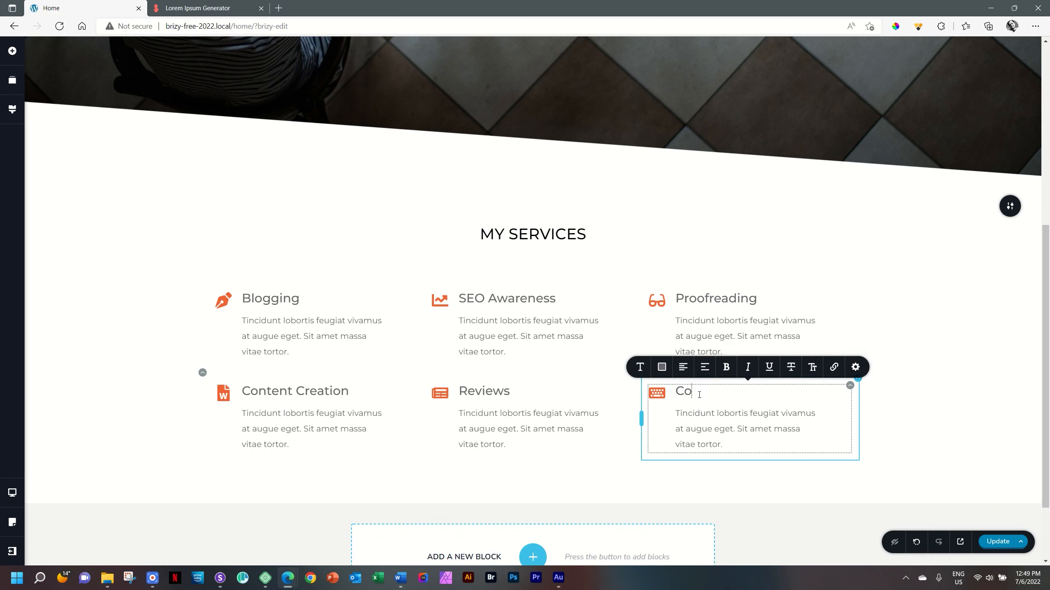
type("pywriting")
left_click(931, 395)
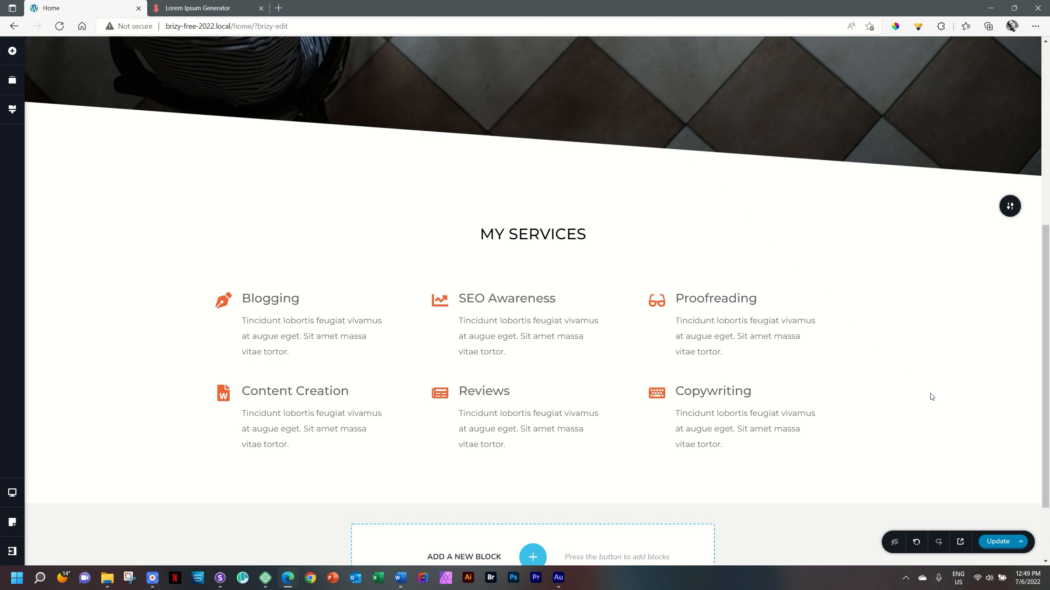
- Add a spacer below the second row of service boxes and set its height to 25 px
scroll(975, 372, "down", 2)
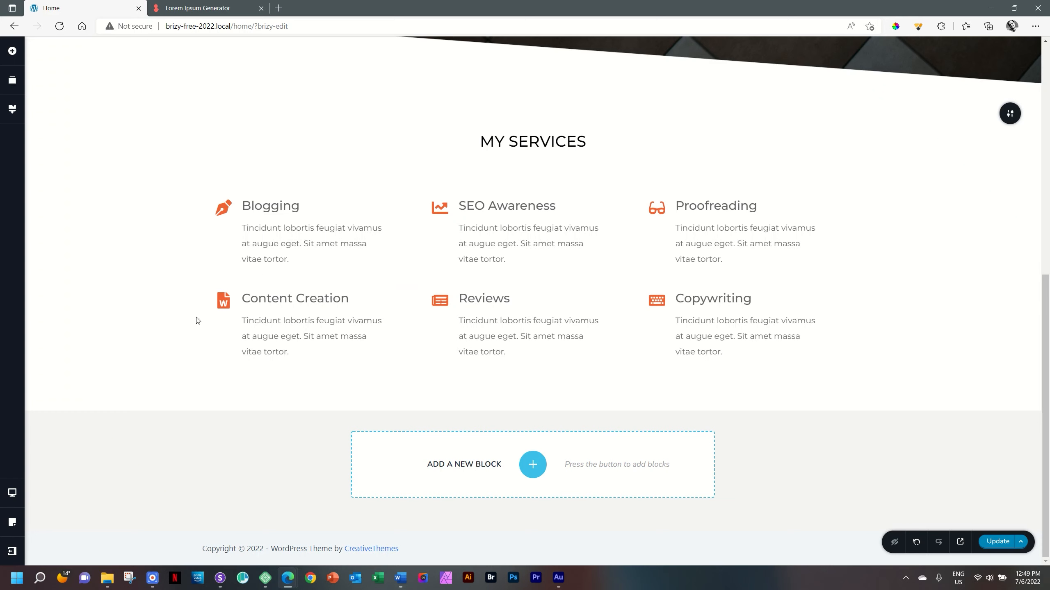
left_click(14, 52)
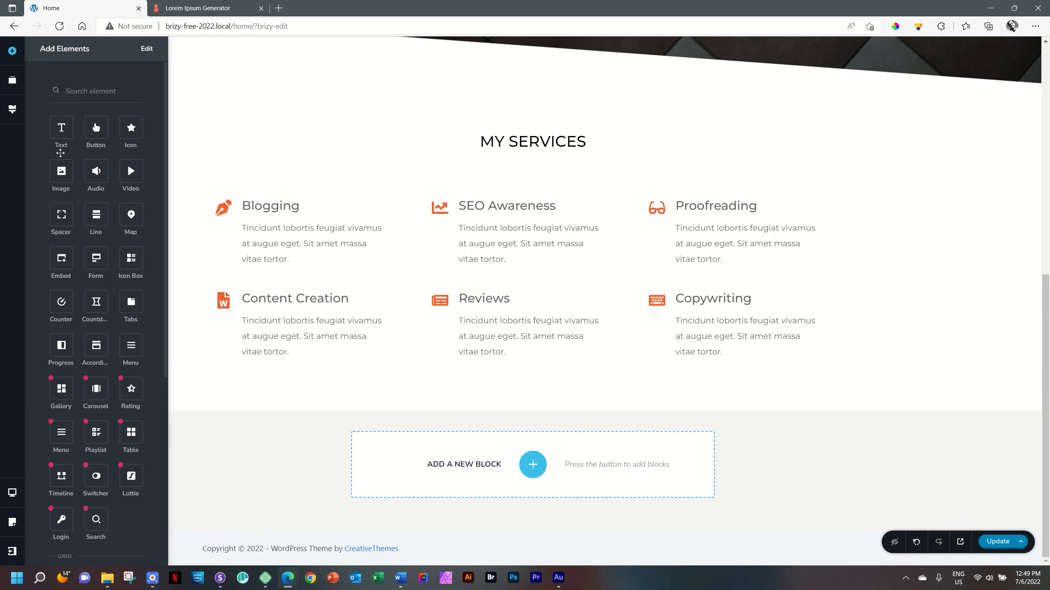
left_click_drag(61, 214, 535, 380)
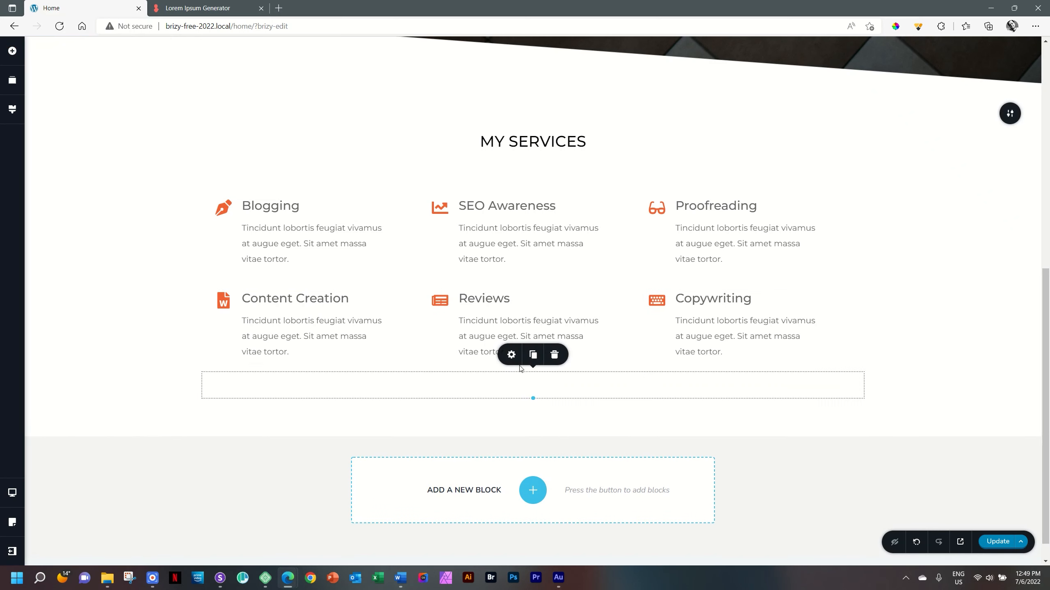
left_click(513, 355)
double_click(529, 322)
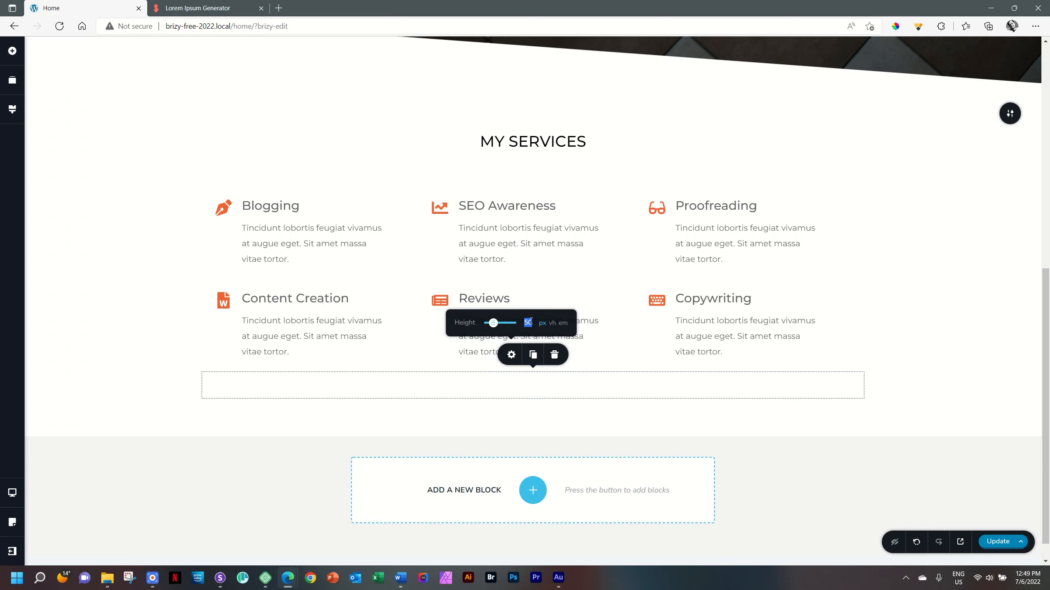
type("25")
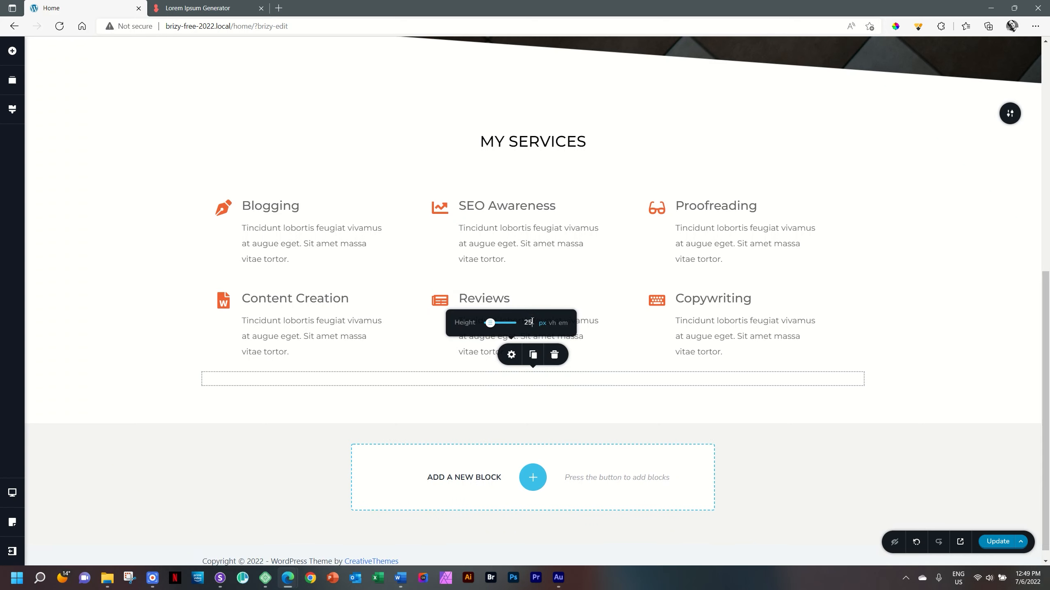
left_click(585, 381)
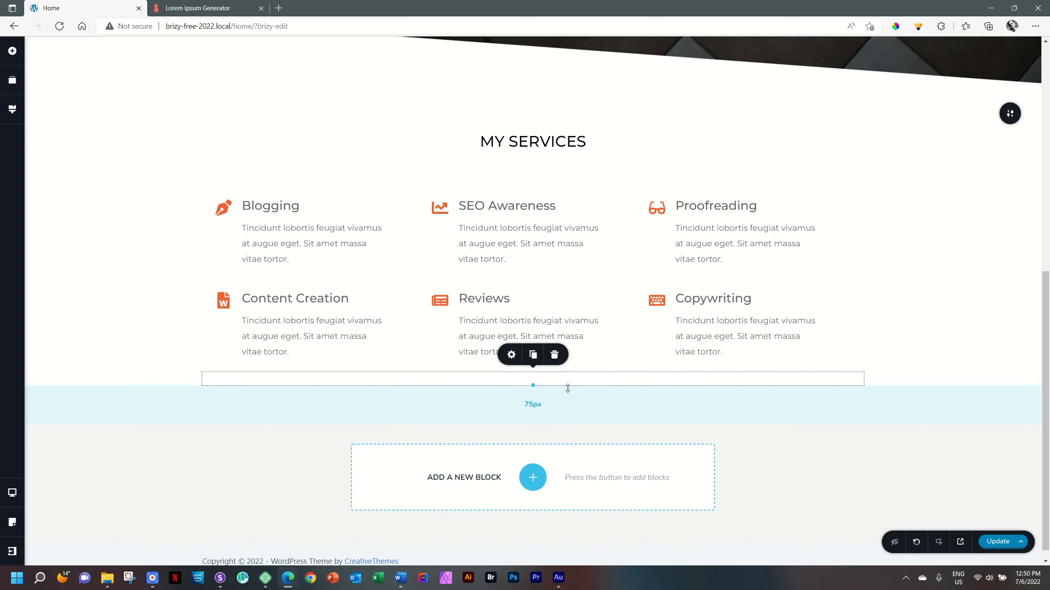
- Duplicate the "LET'S WRITE SOMETHING" button in the hero section
scroll(568, 388, "up", 5)
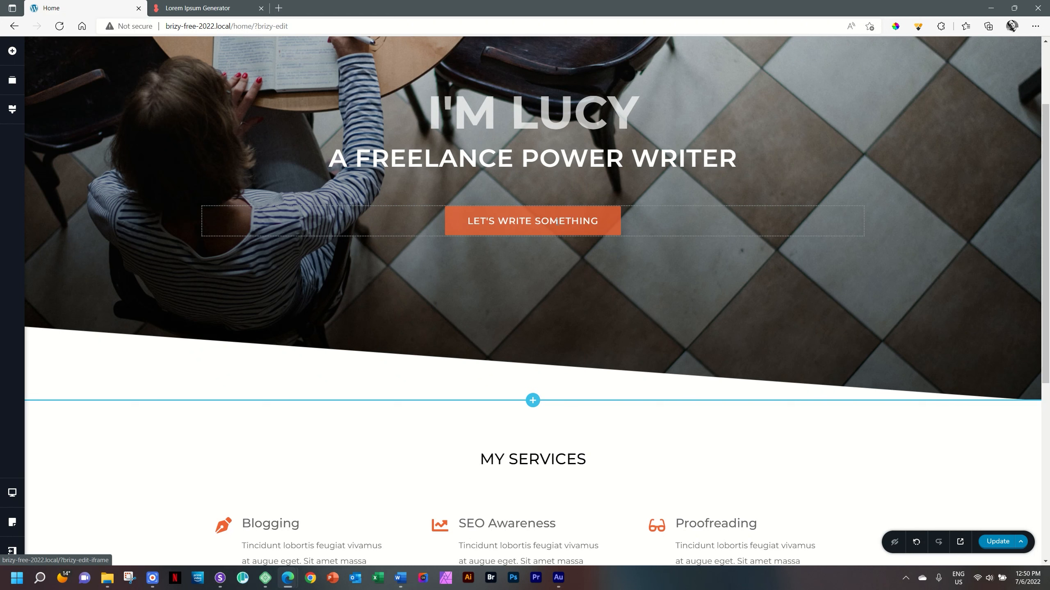
left_click(557, 222)
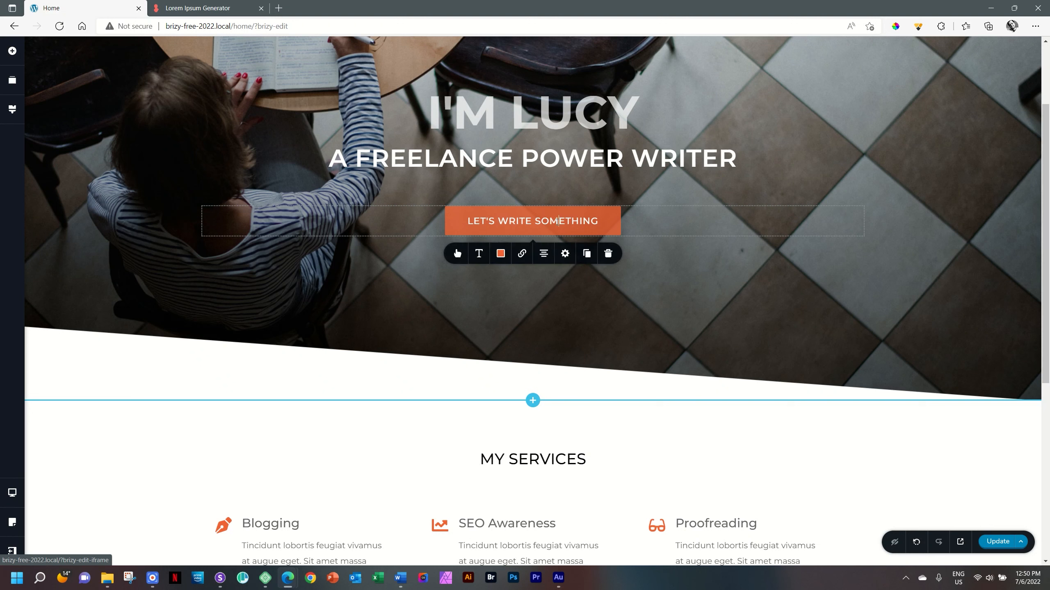
left_click(587, 255)
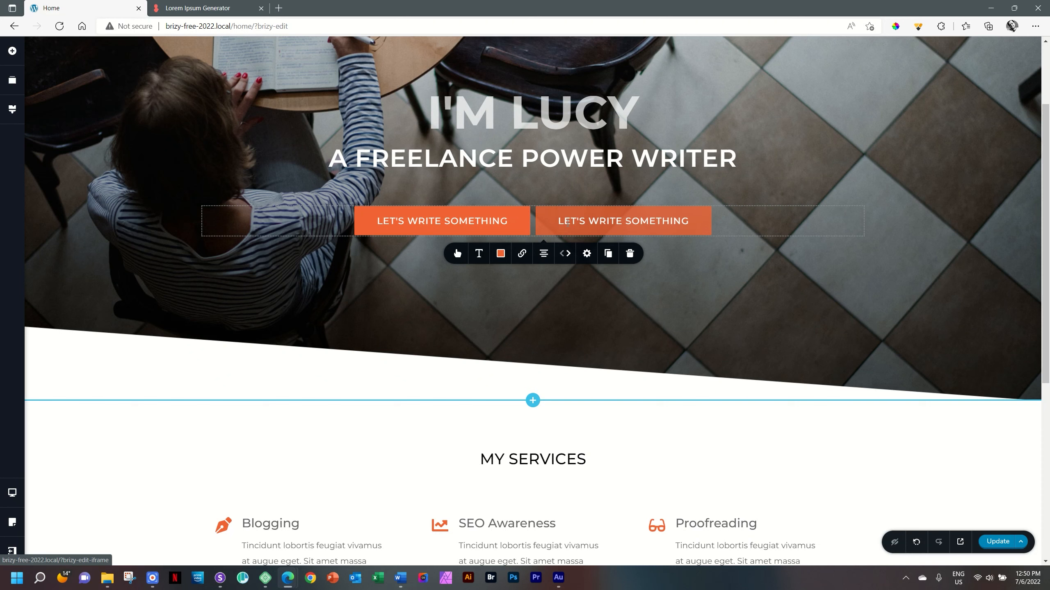
left_click(644, 277)
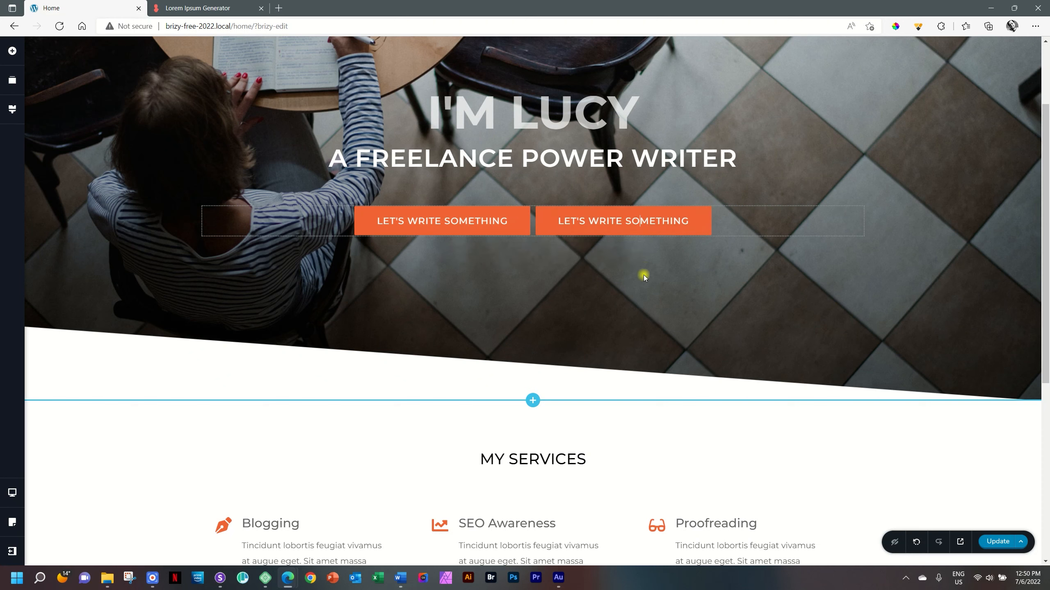
- Move the duplicated hero button into the My Services section, directly below the spacer under the second row of service boxes
scroll(641, 246, "down", 6)
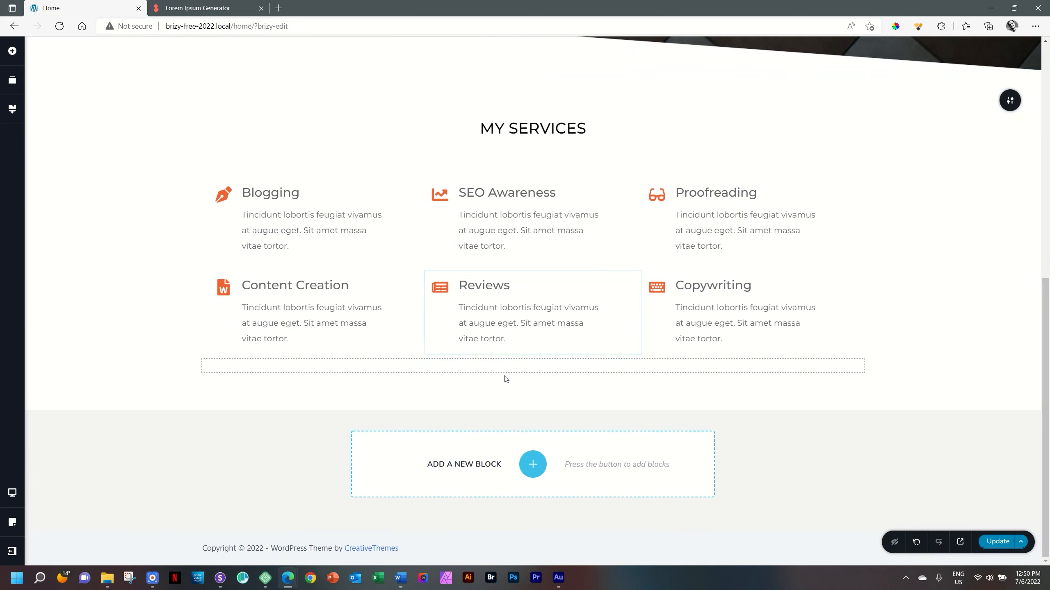
scroll(609, 350, "up", 7)
scroll(609, 348, "down", 4)
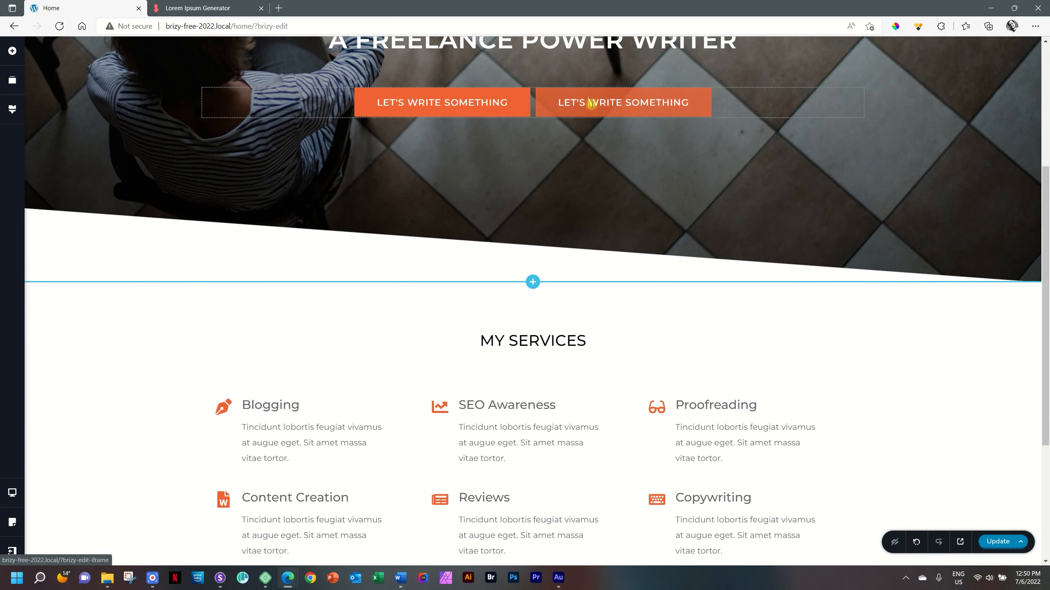
left_click_drag(590, 103, 623, 124)
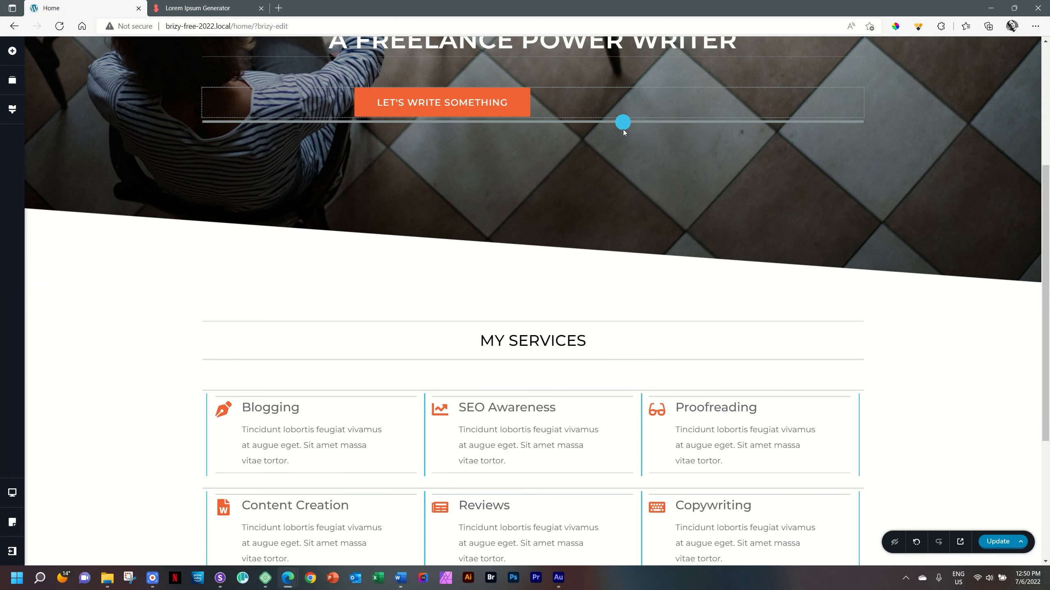
mouse_move(618, 201)
left_mouse_down()
mouse_move(578, 372)
mouse_move(425, 442)
mouse_move(583, 457)
mouse_move(908, 436)
mouse_move(818, 437)
mouse_move(864, 426)
mouse_move(610, 527)
left_mouse_up()
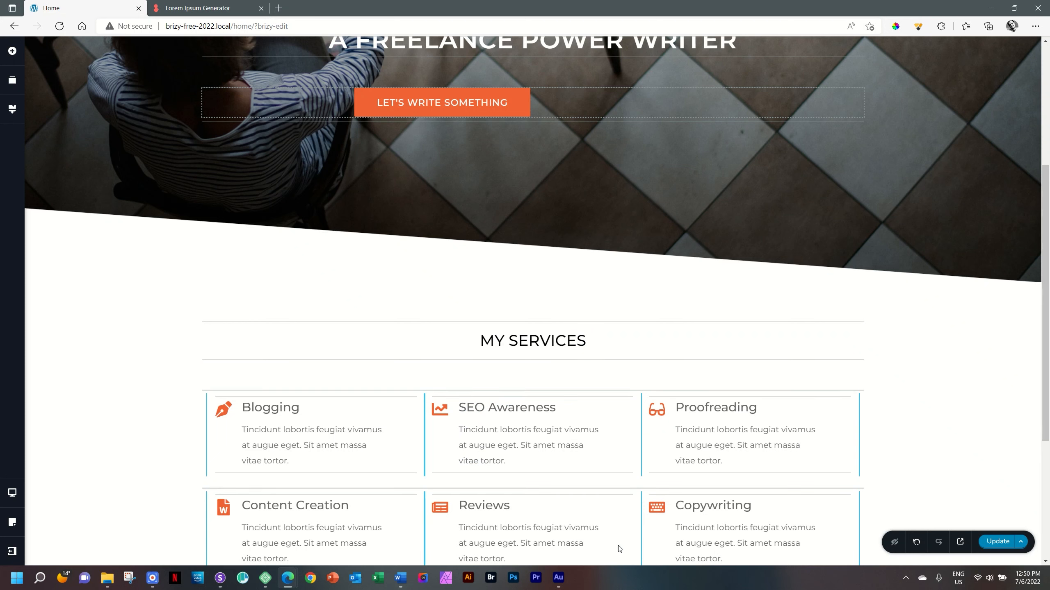
mouse_move(612, 569)
left_mouse_down()
mouse_move(617, 463)
mouse_move(587, 498)
mouse_move(595, 508)
left_mouse_up()
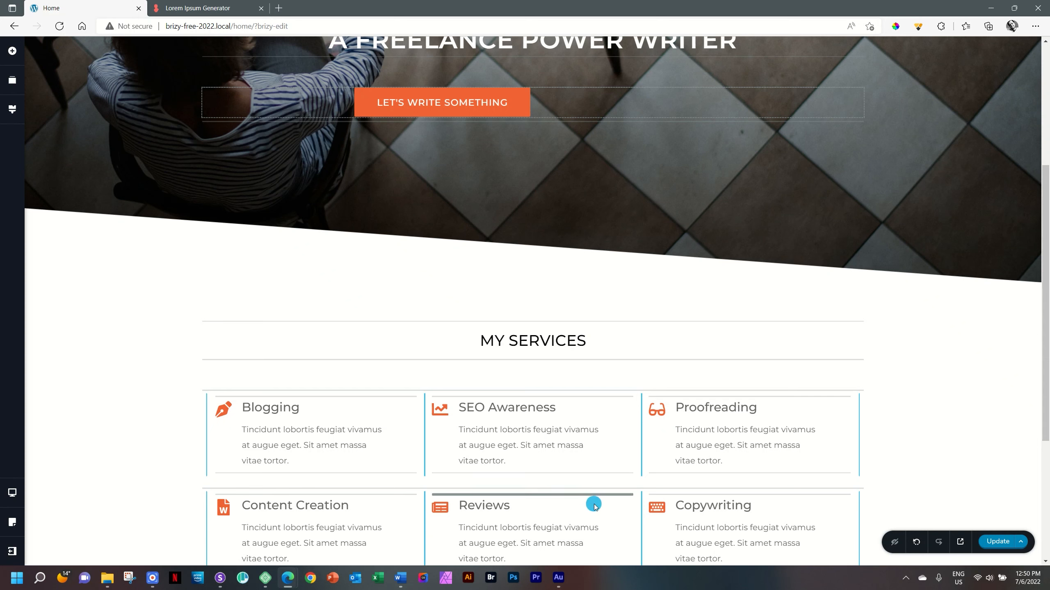
left_click_drag(594, 505, 563, 391)
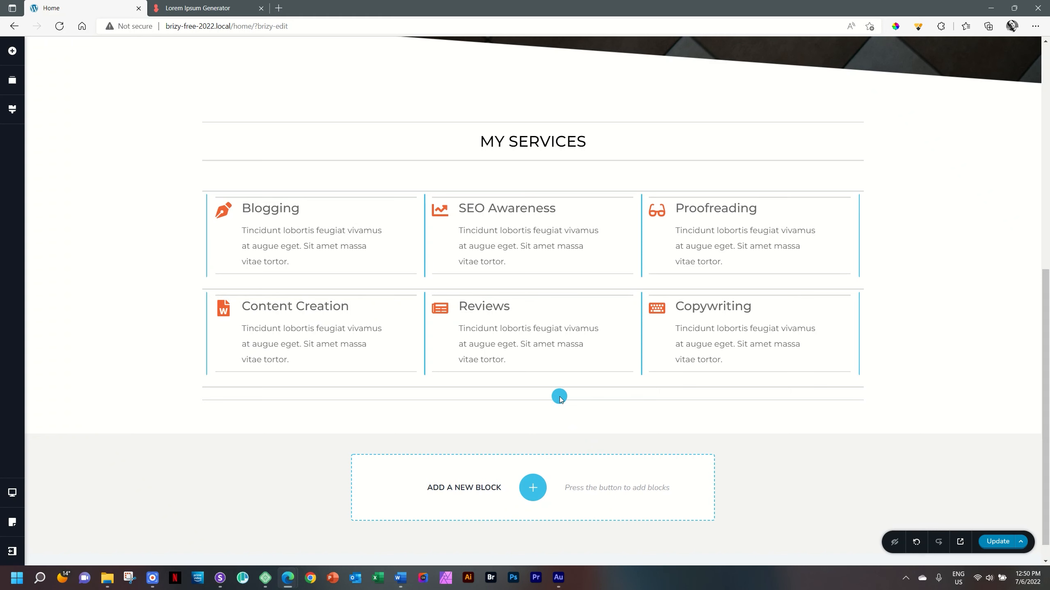
left_click_drag(558, 398, 557, 398)
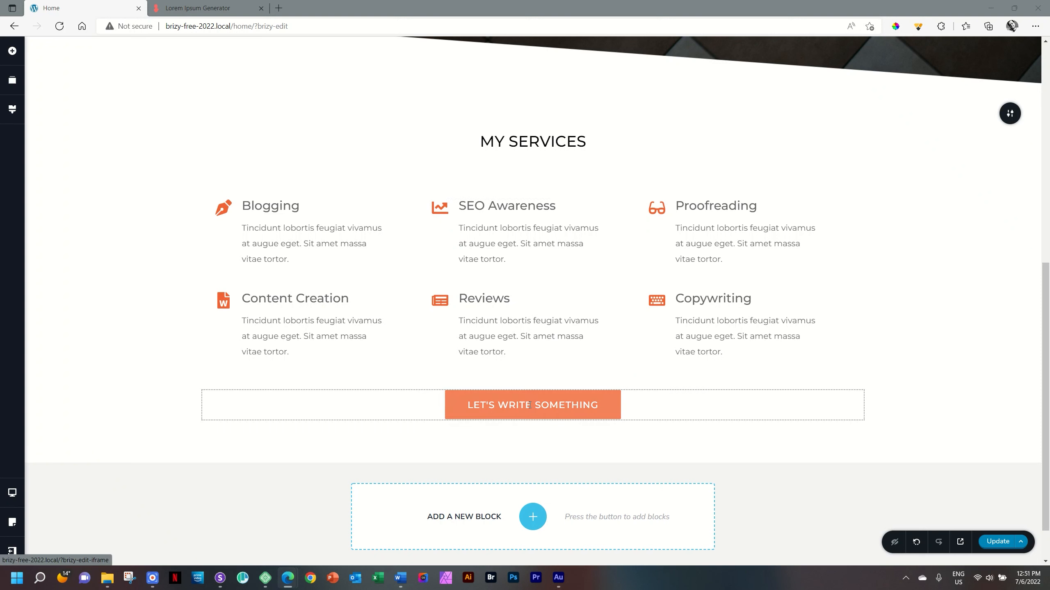
- Change the text of the button below the service boxes to "WORK SAMPLE"
triple_click(529, 405)
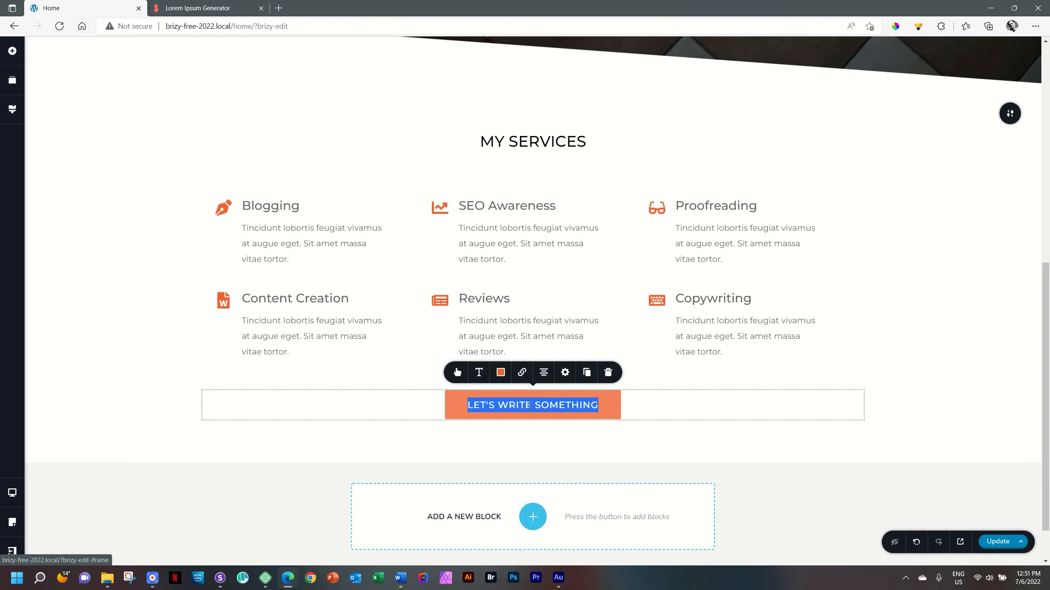
type("WORK SAMPLE")
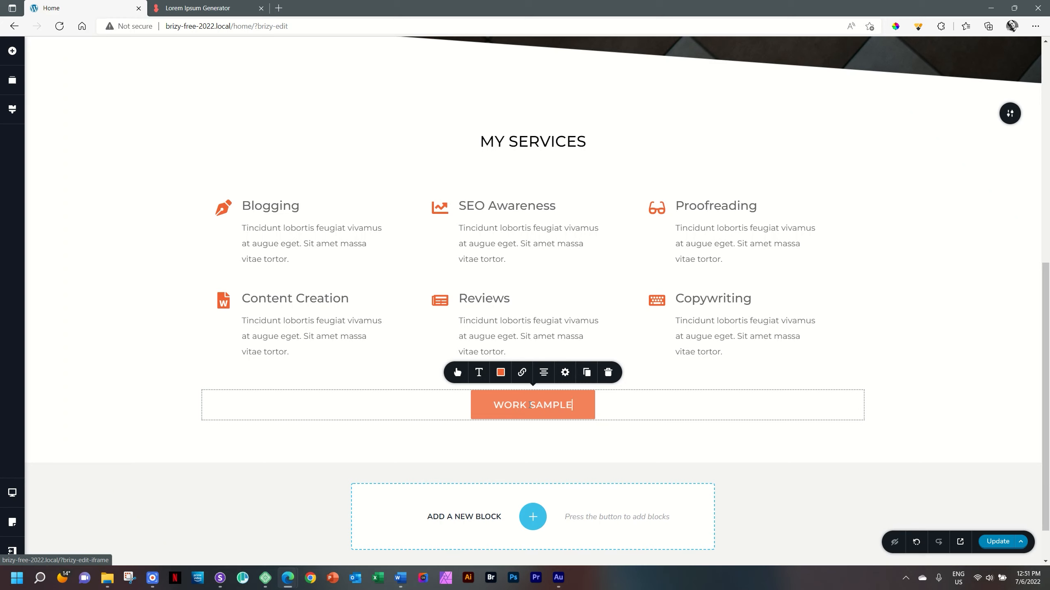
scroll(530, 405, "up", 5)
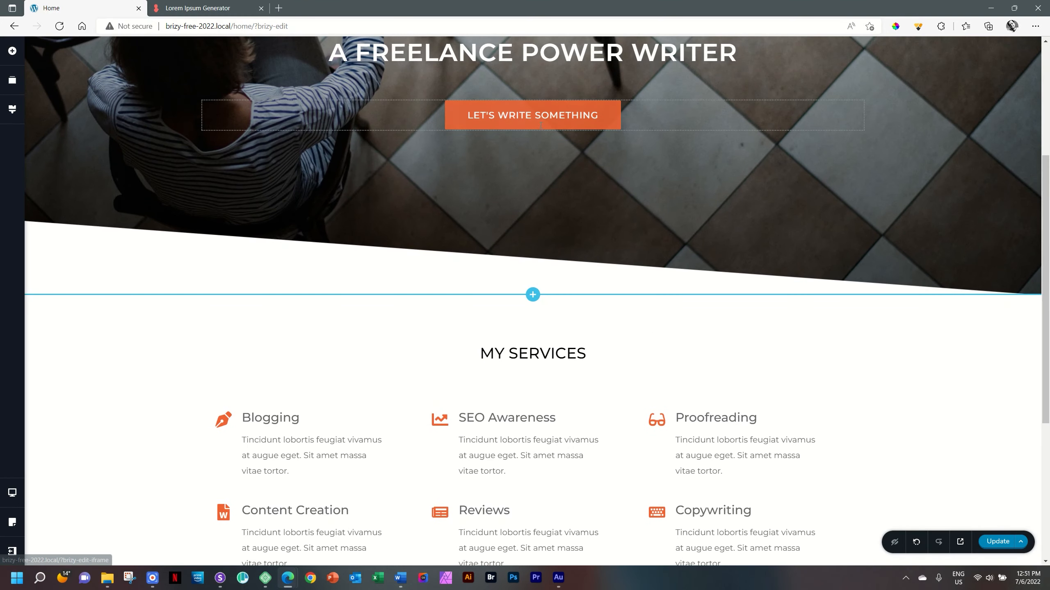
scroll(541, 141, "down", 5)
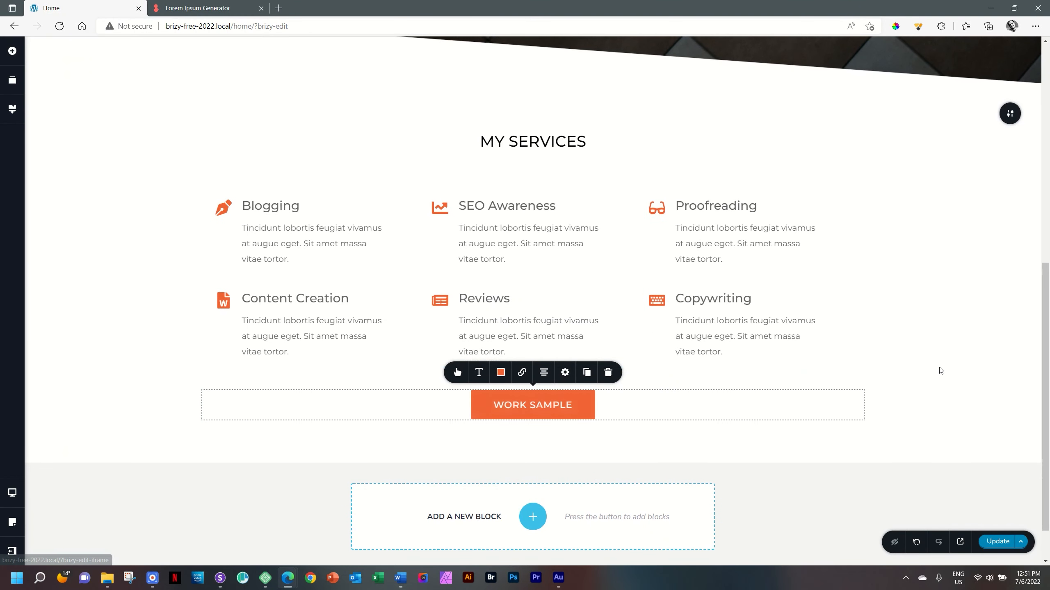
left_click(940, 369)
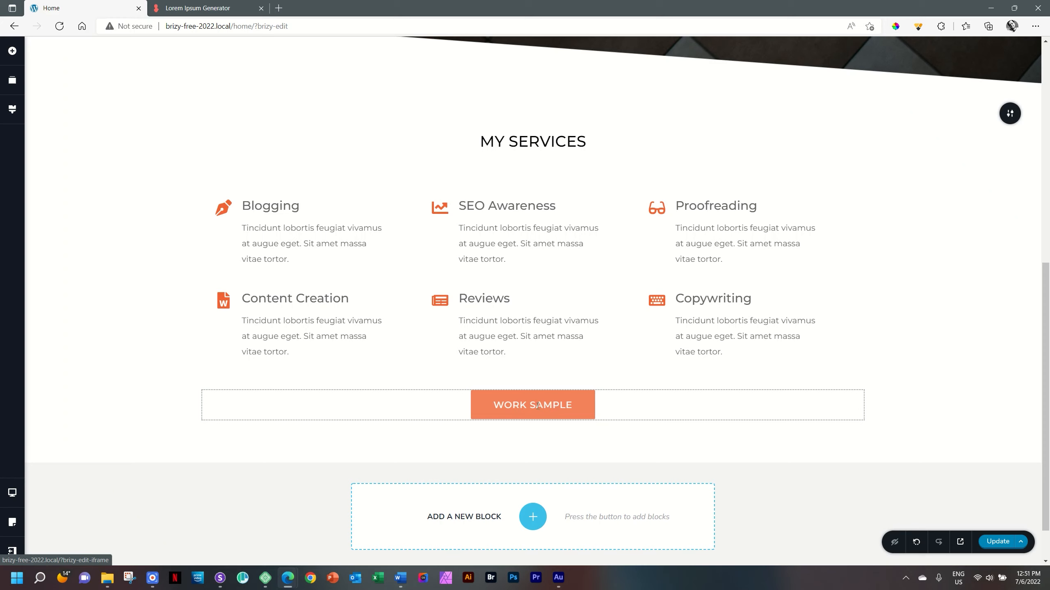
- View the link settings of the WORK SAMPLE button
left_click(538, 405)
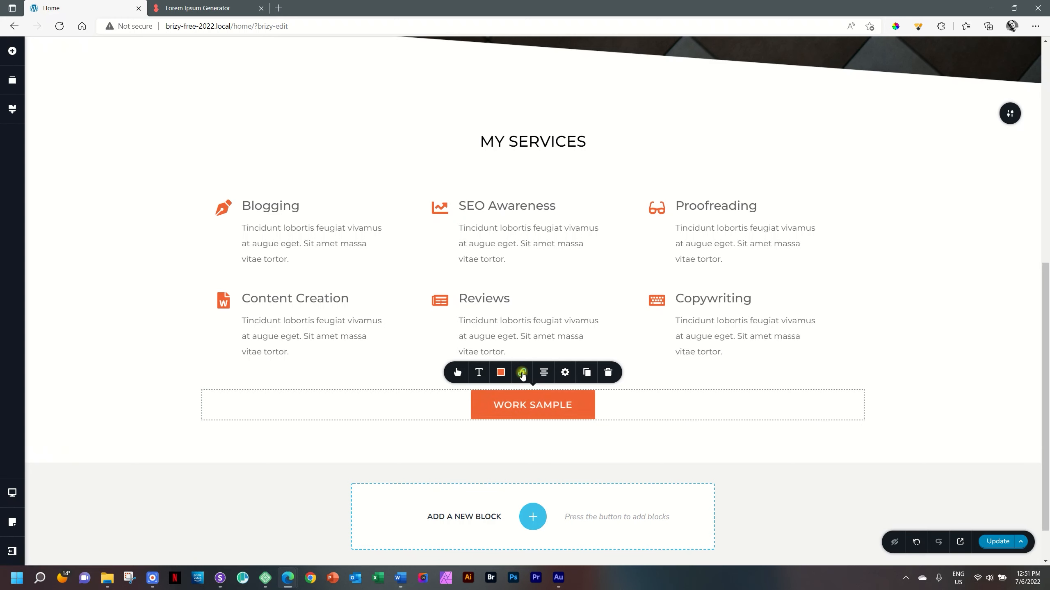
left_click(523, 373)
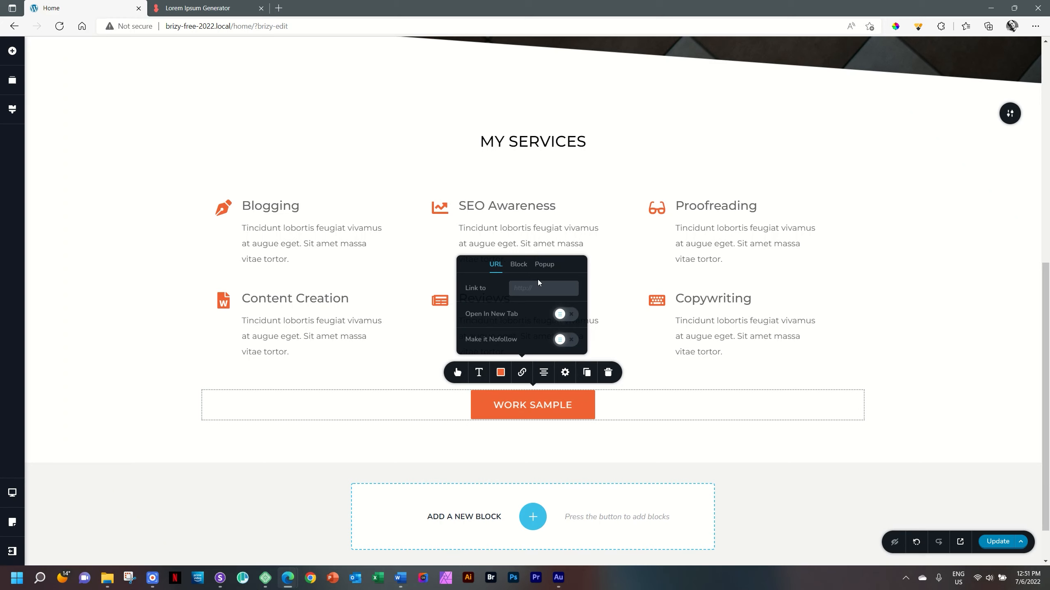
left_click(969, 301)
- Save the page and preview it in the browser to check the finished My Services section
key("ctrl+s")
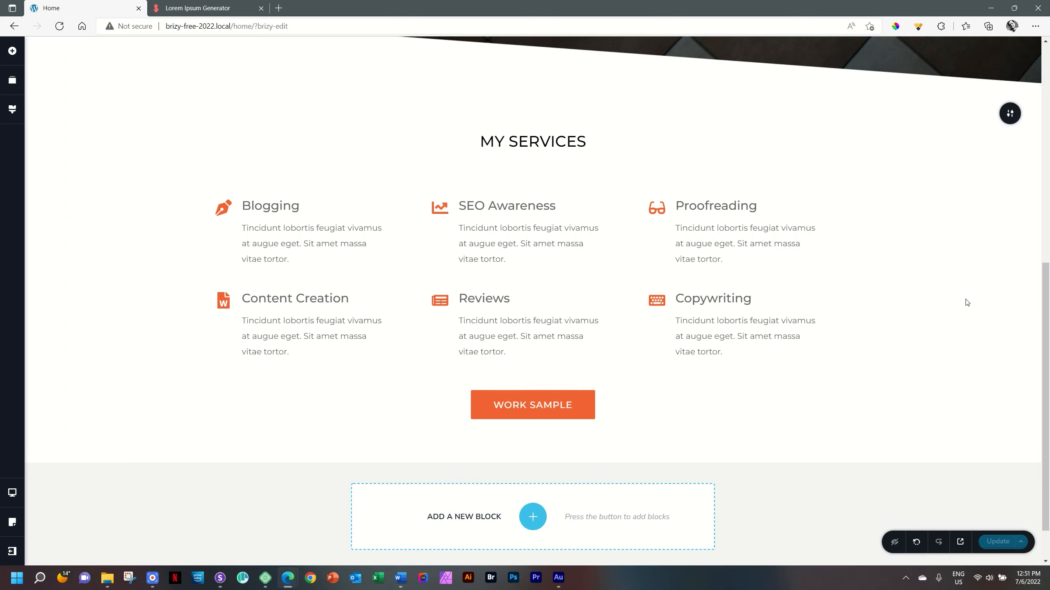
left_click(959, 542)
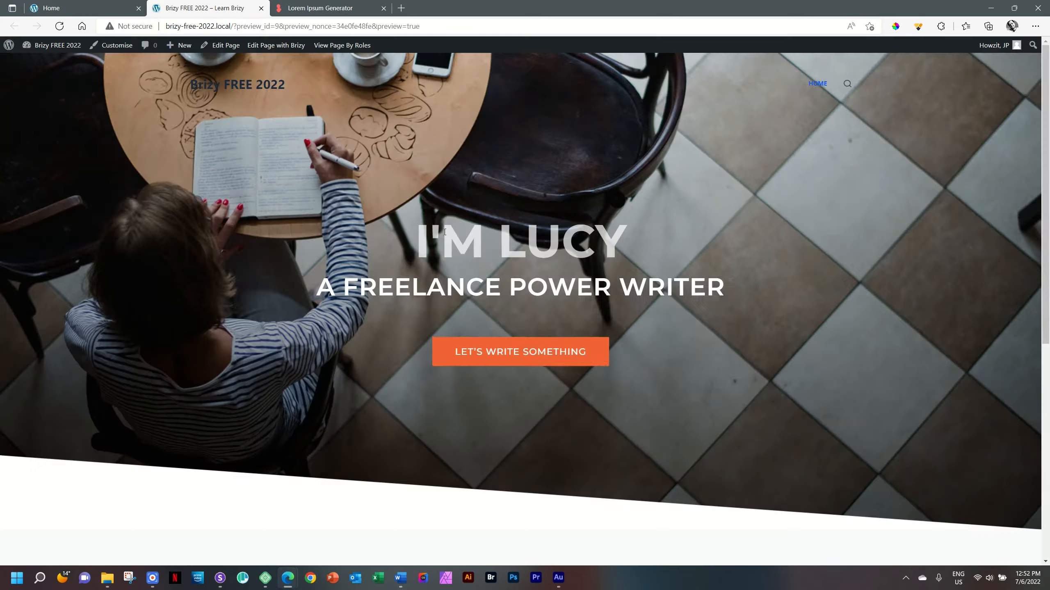
scroll(536, 234, "down", 10)
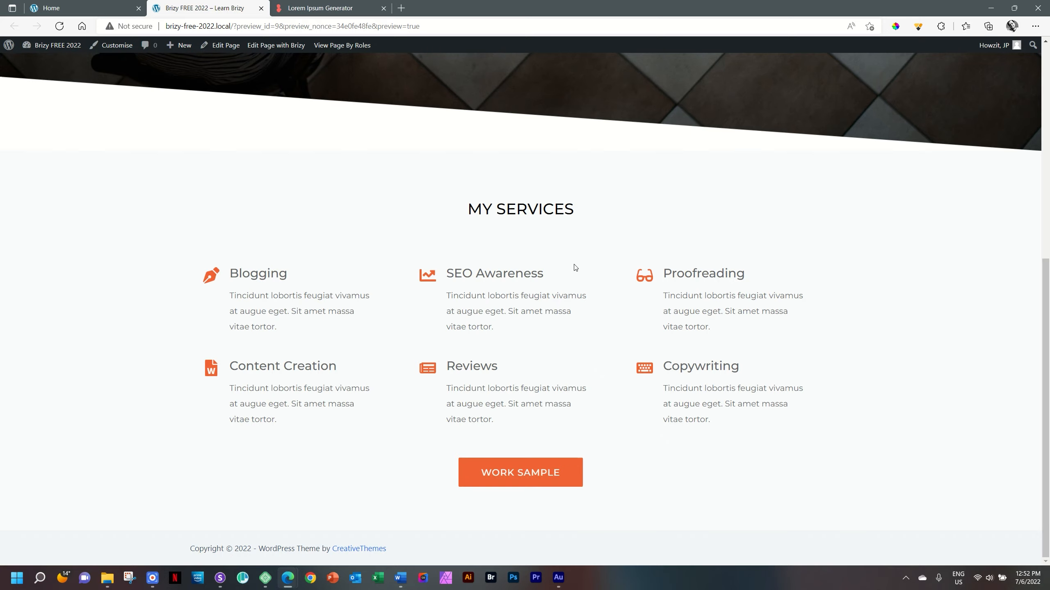
scroll(574, 264, "up", 5)
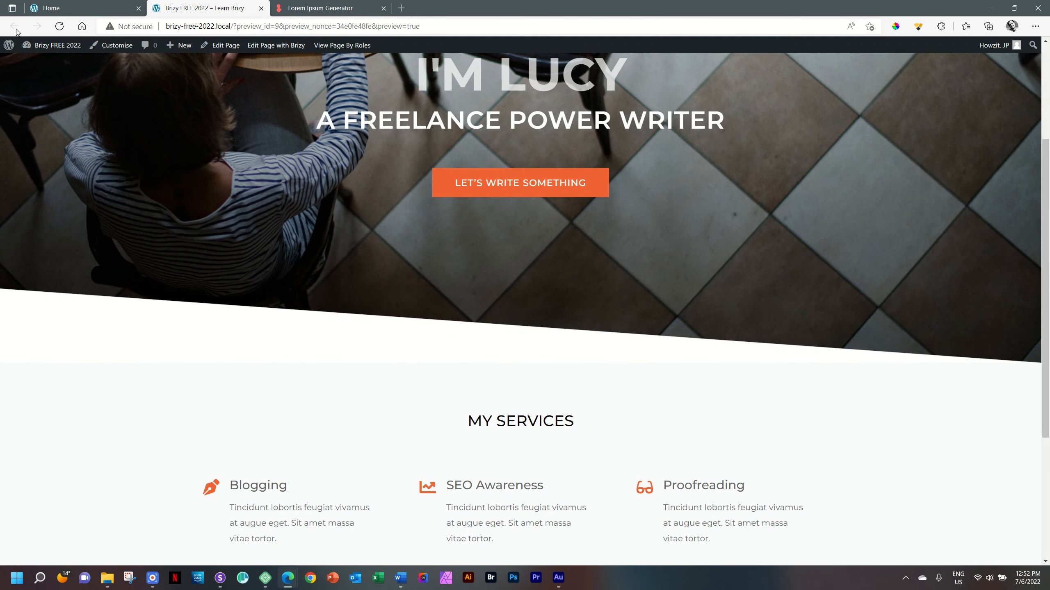
- Upload the PDF "The Download File" from the Creatives > PDF Downloads folder to the WordPress Media Library
left_click(67, 51)
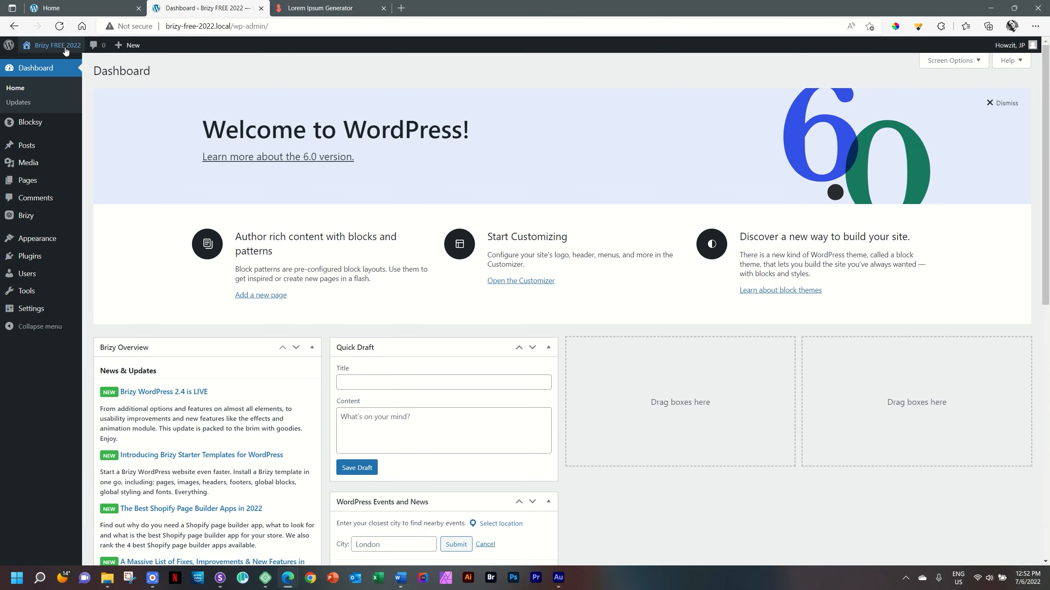
left_click(106, 164)
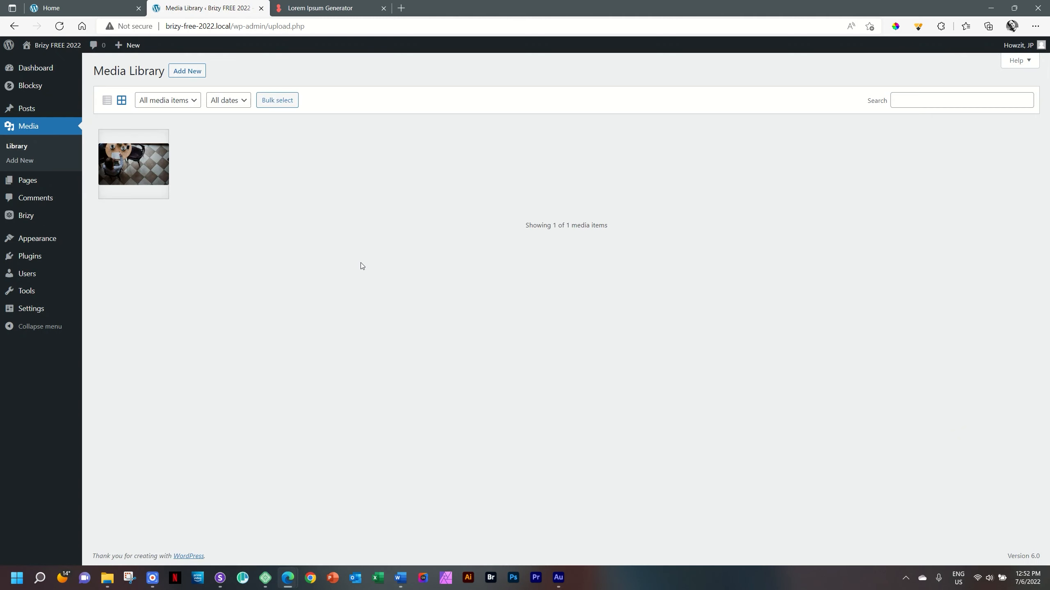
left_click(107, 579)
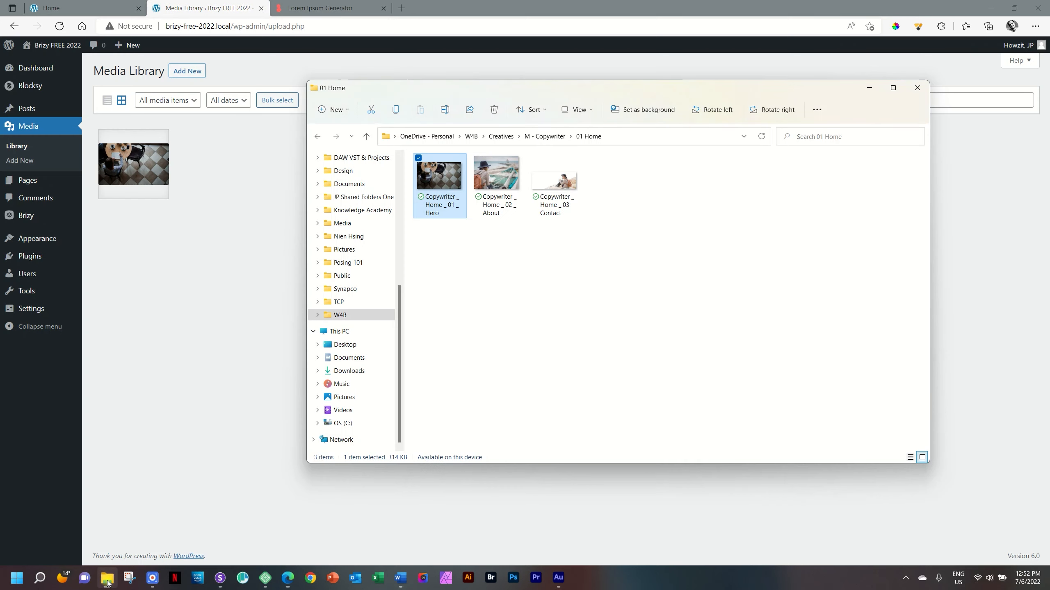
left_click(549, 137)
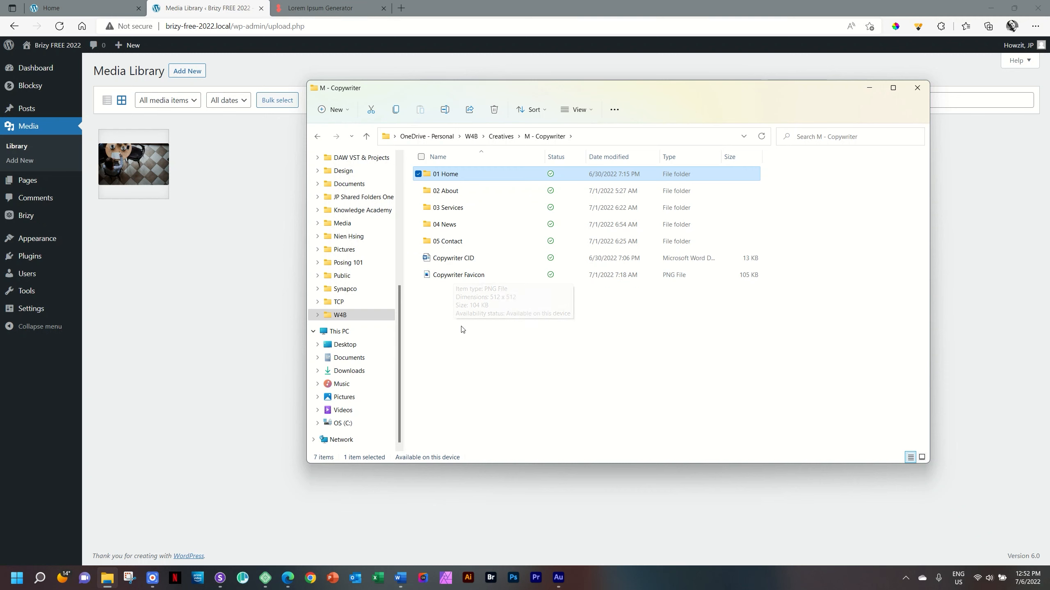
left_click(505, 140)
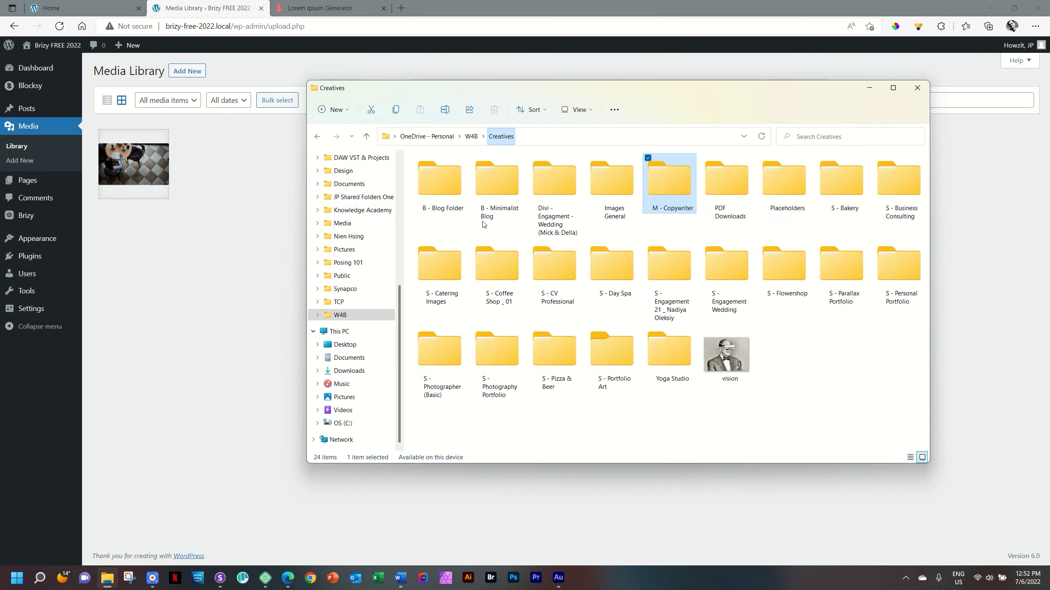
double_click(730, 176)
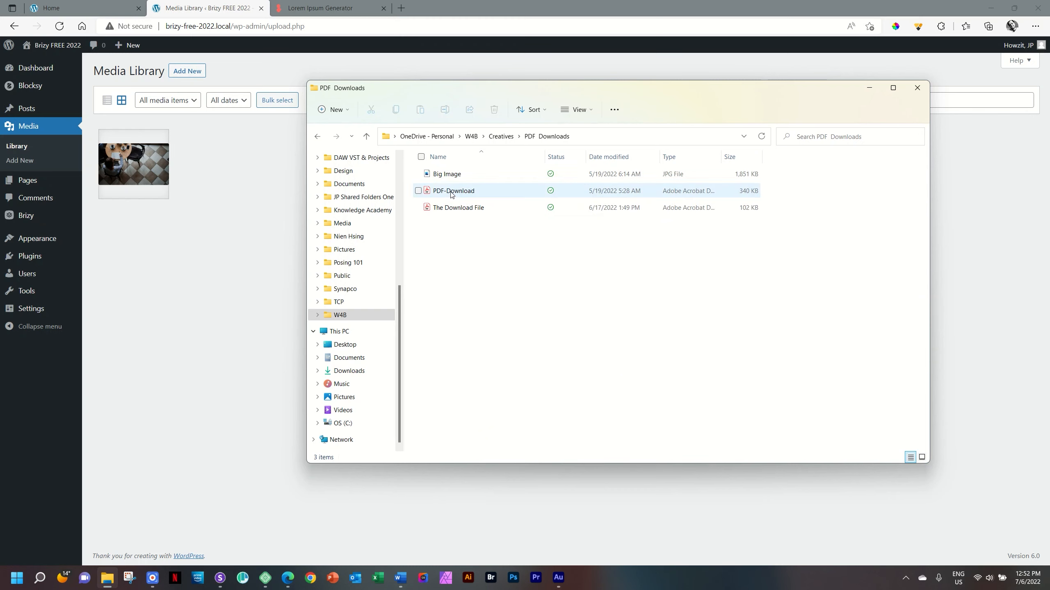
left_click_drag(470, 208, 192, 250)
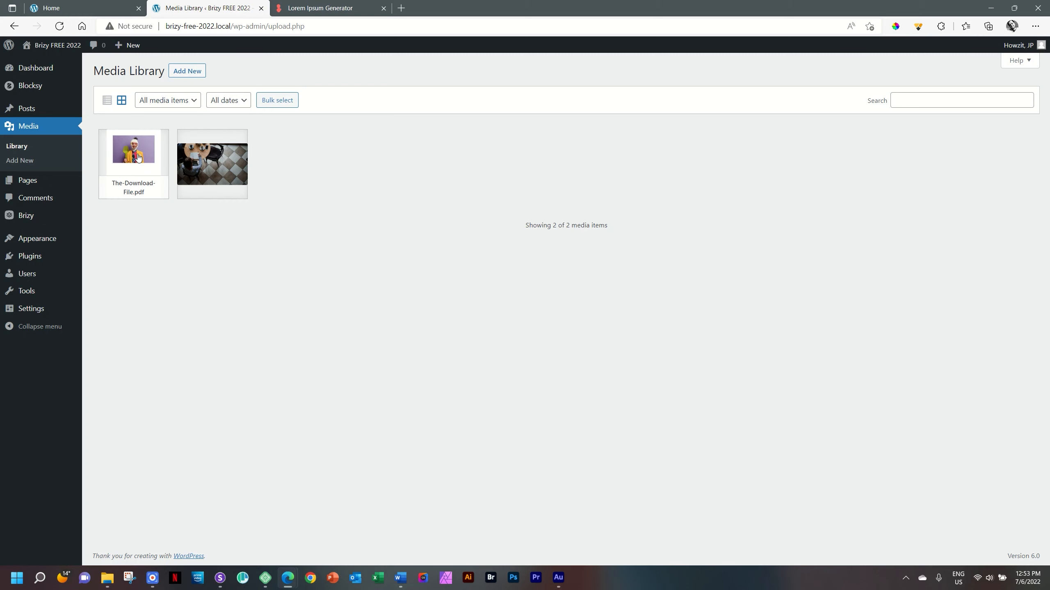
- Copy the file URL of The-Download-File.pdf from its attachment details and return to the home page editor
left_click(139, 157)
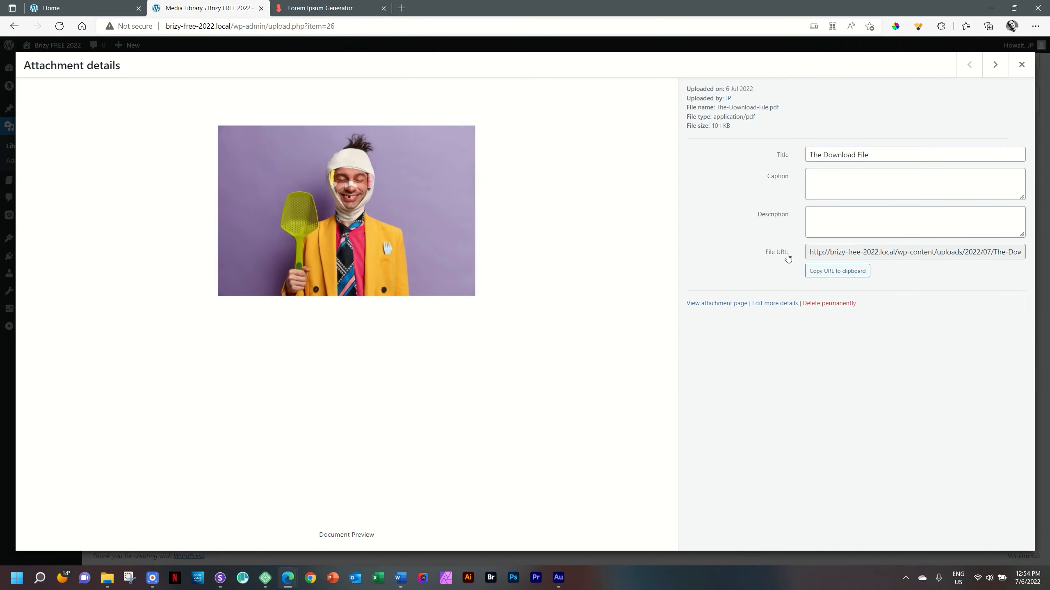
left_click(835, 277)
left_click(119, 5)
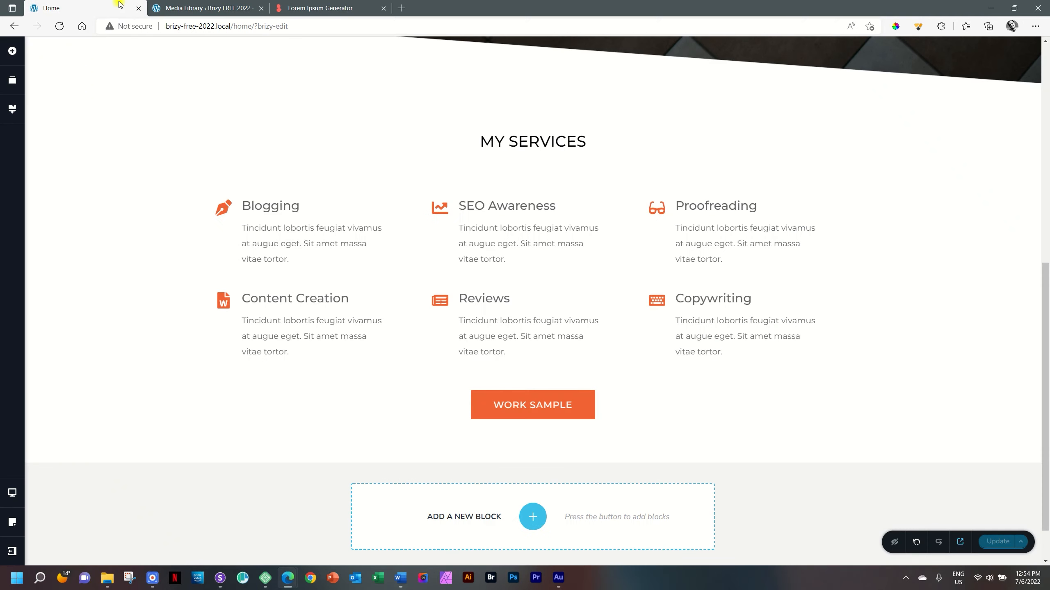
- Link the WORK SAMPLE button to the copied PDF URL, make it open in a new tab, and update the page
left_click(525, 406)
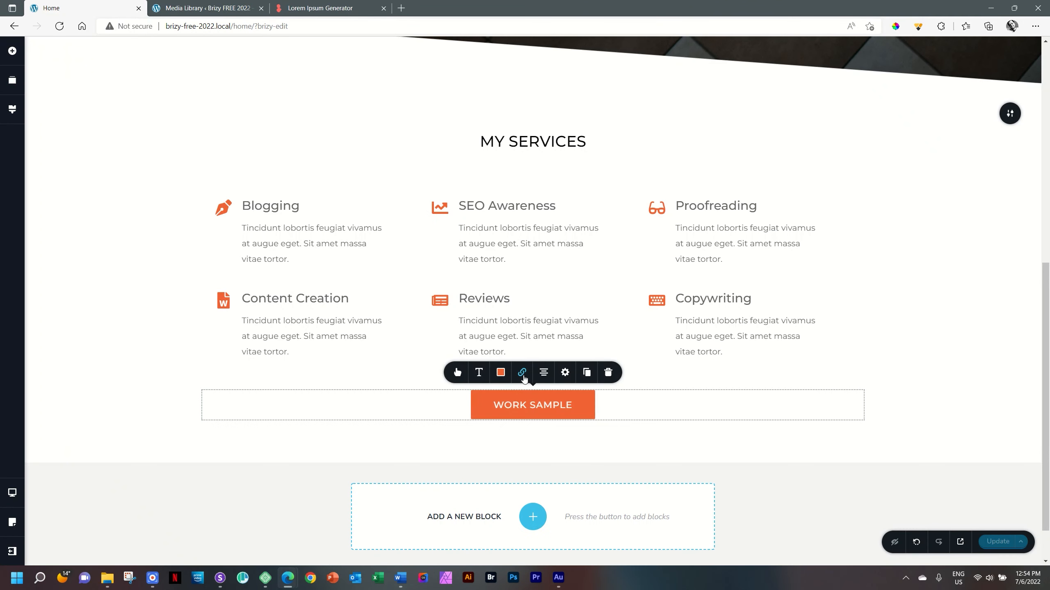
left_click(522, 373)
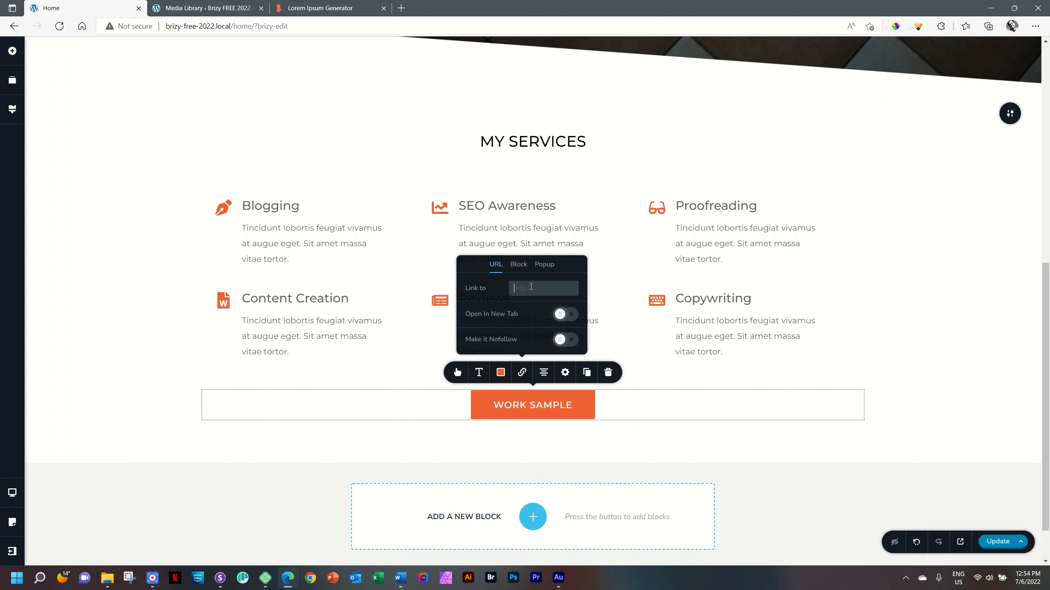
key("ctrl+v")
left_click(565, 314)
left_click(965, 363)
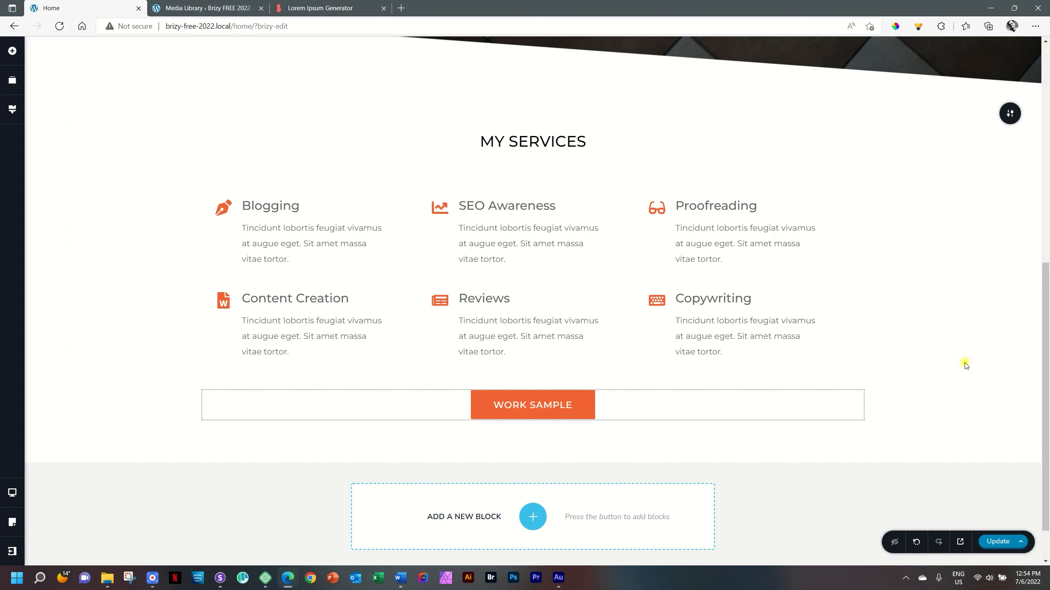
left_click(992, 546)
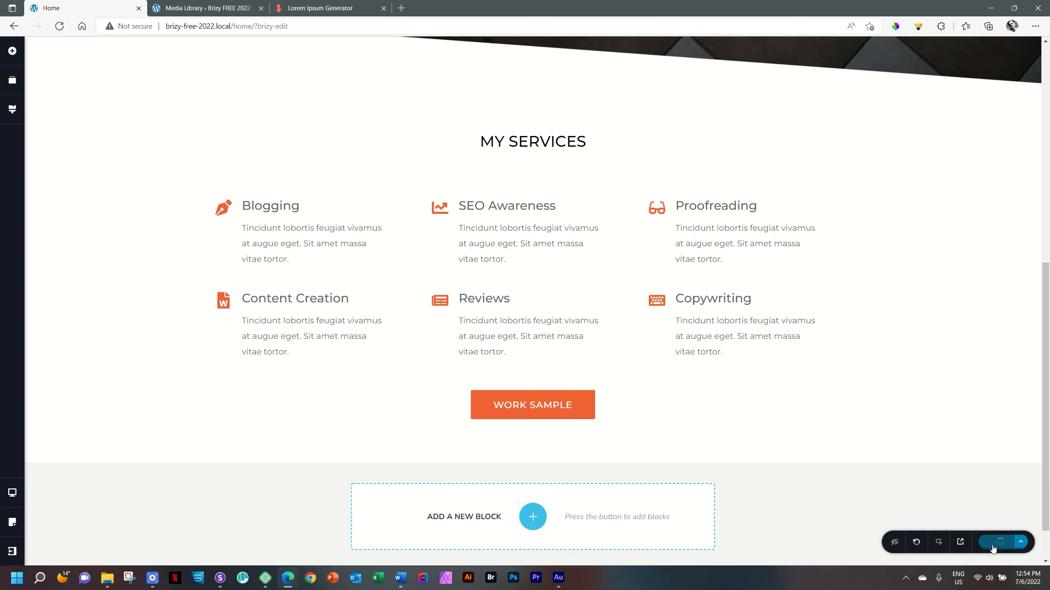
- Preview the home page in the browser and open the WORK SAMPLE link to test the PDF download
left_click(960, 543)
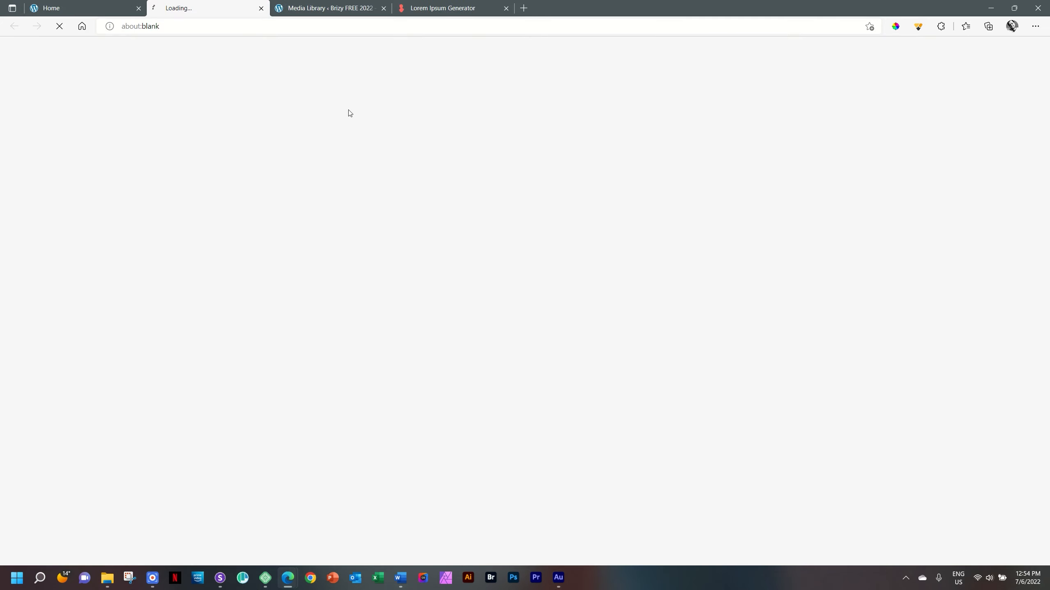
left_click(277, 9)
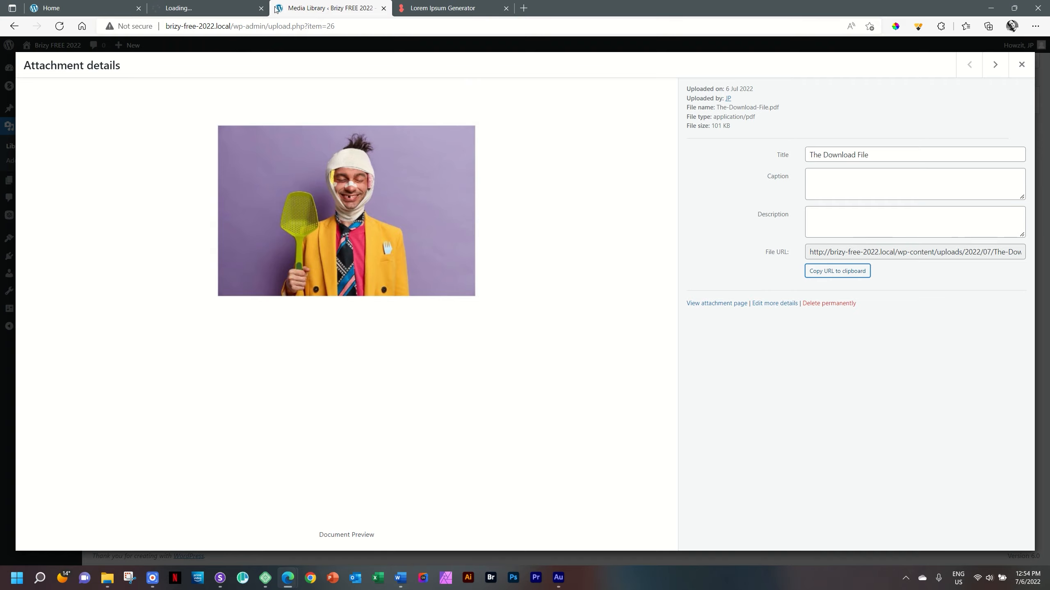
left_click(216, 8)
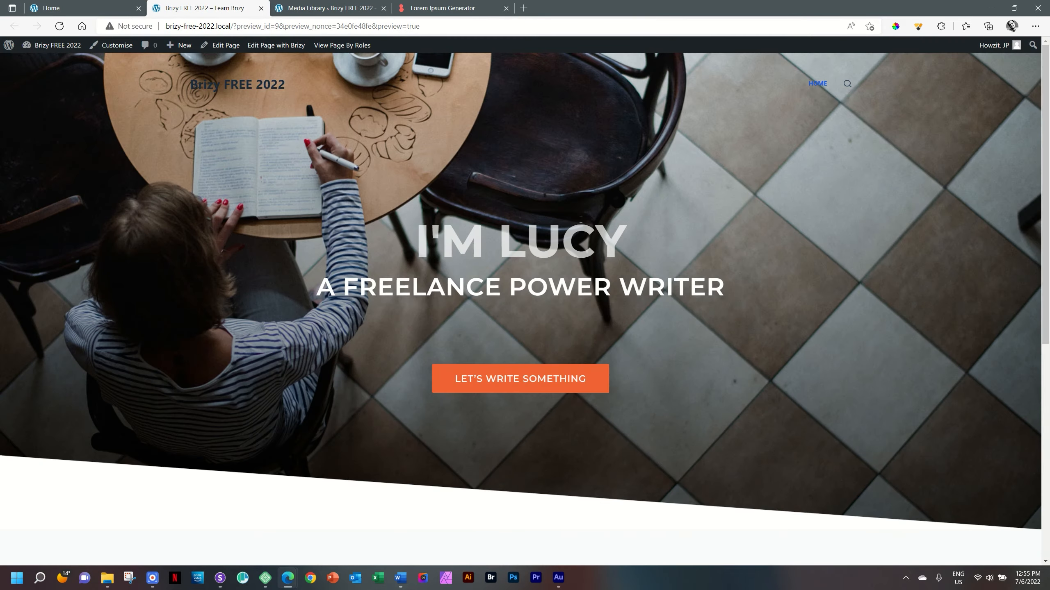
scroll(593, 266, "down", 8)
left_click(526, 508)
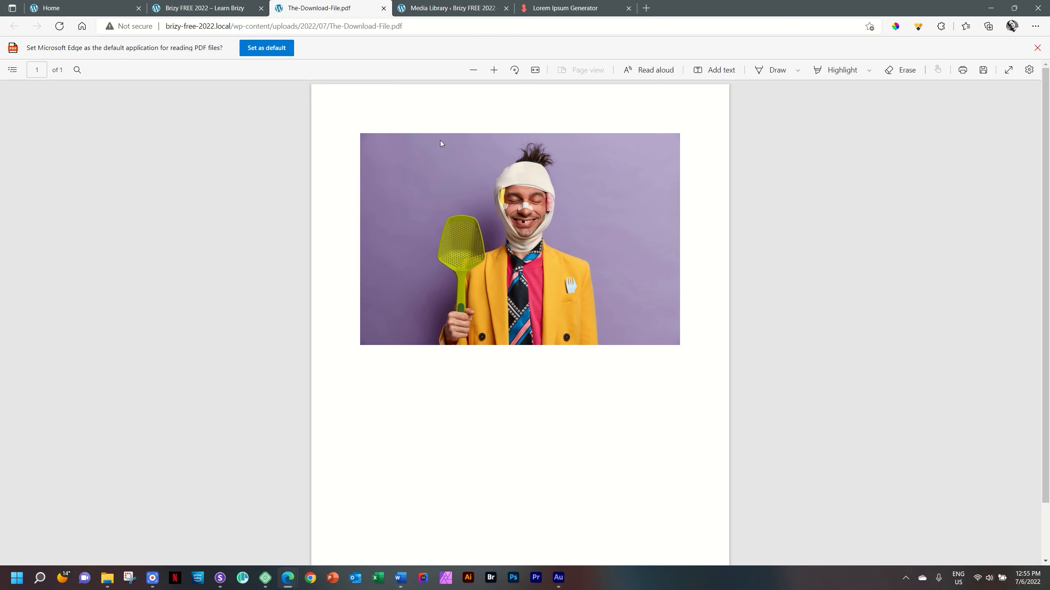
- Close the PDF, Media Library and page preview tabs and return to the home page editor
left_click(383, 8)
left_click(342, 9)
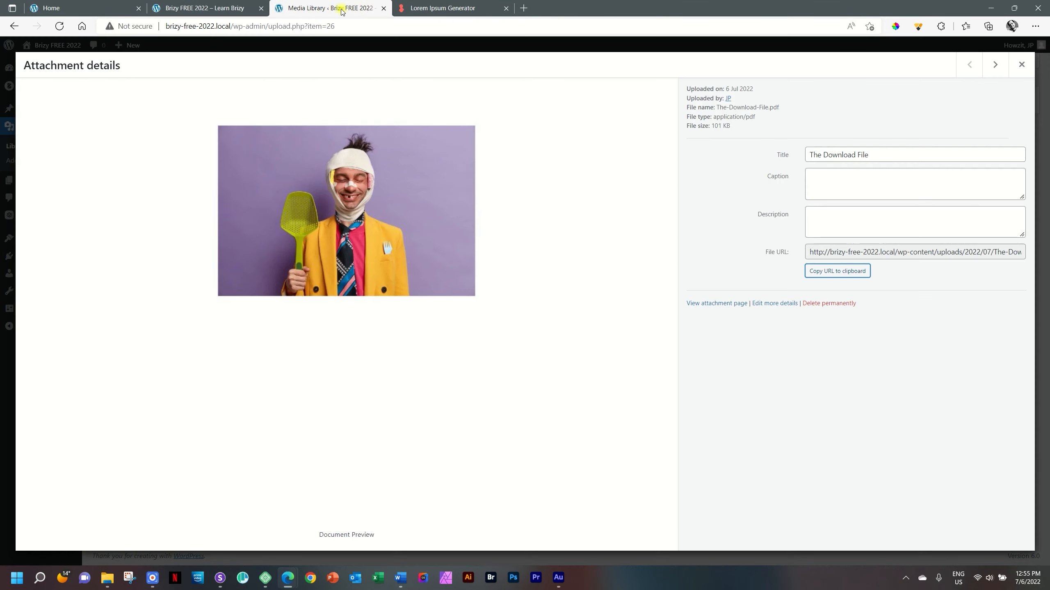
left_click(383, 8)
left_click(225, 3)
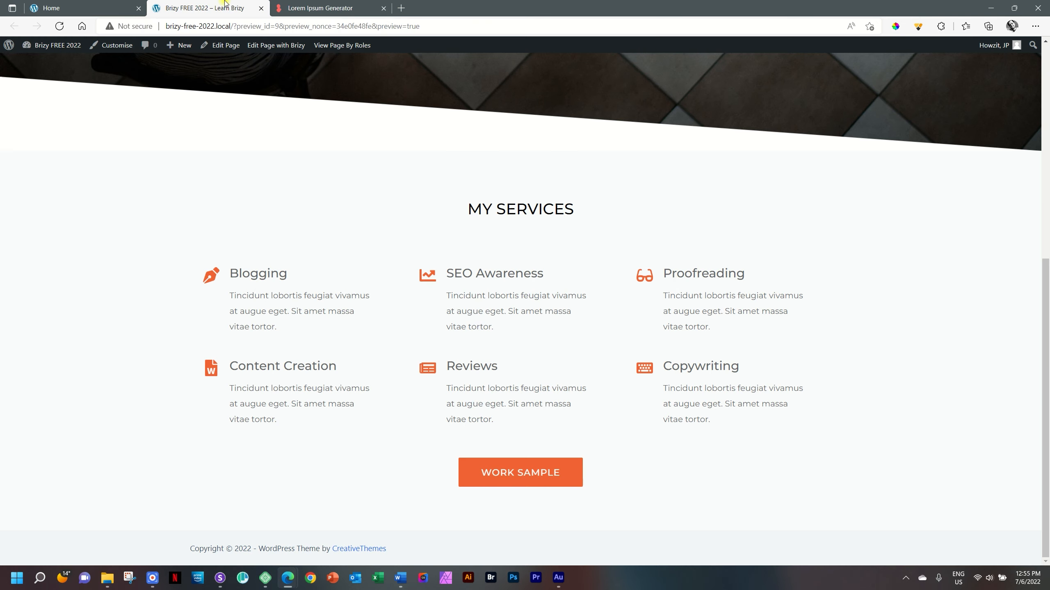
left_click(261, 8)
left_click(88, 11)
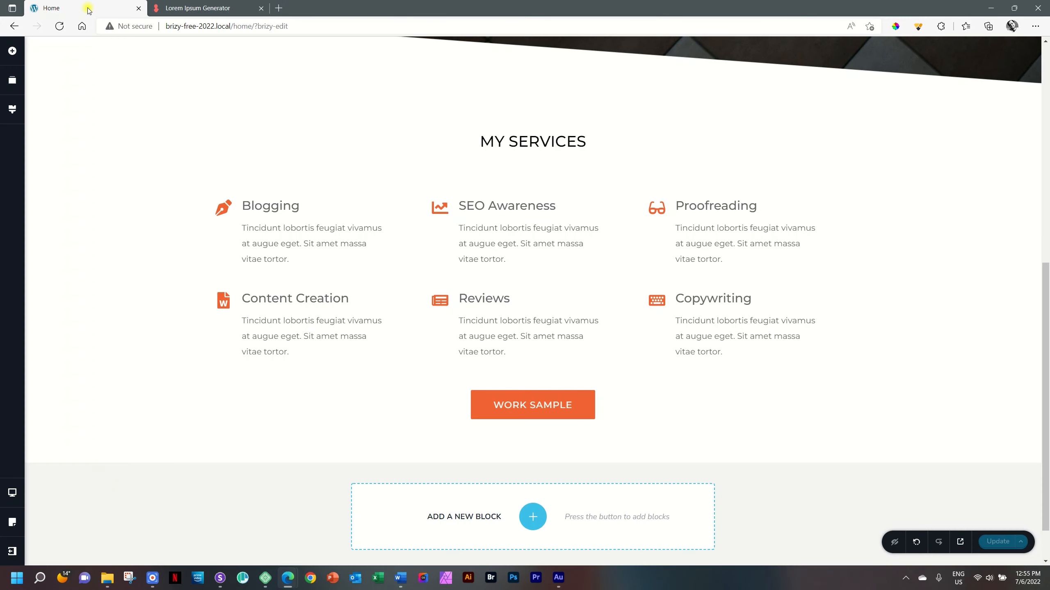
- Set the My Services block's solid overlay colour to the white swatch from the palette
mouse_move(1009, 114)
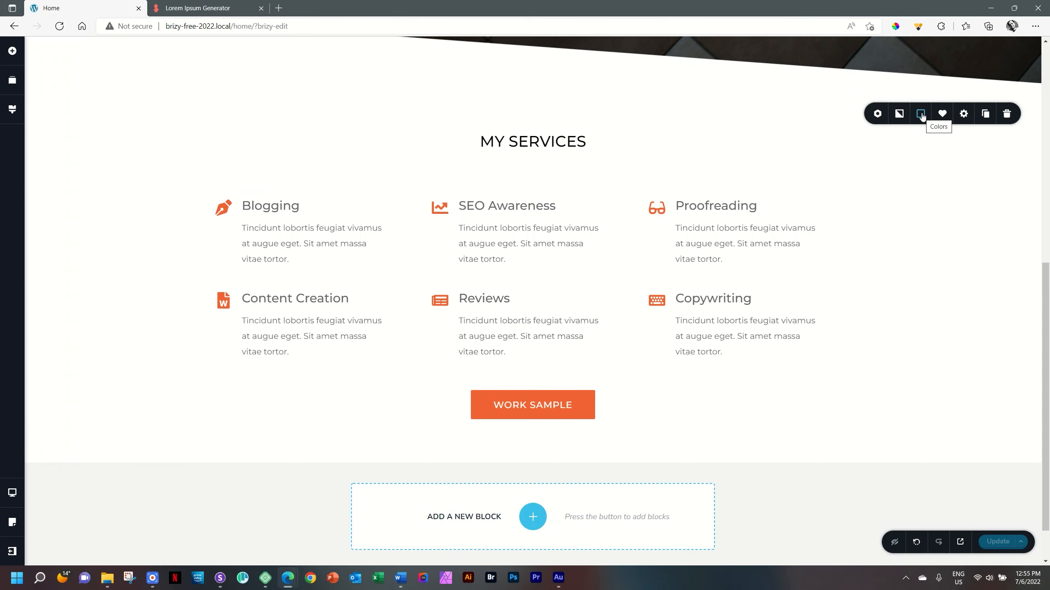
left_click(921, 115)
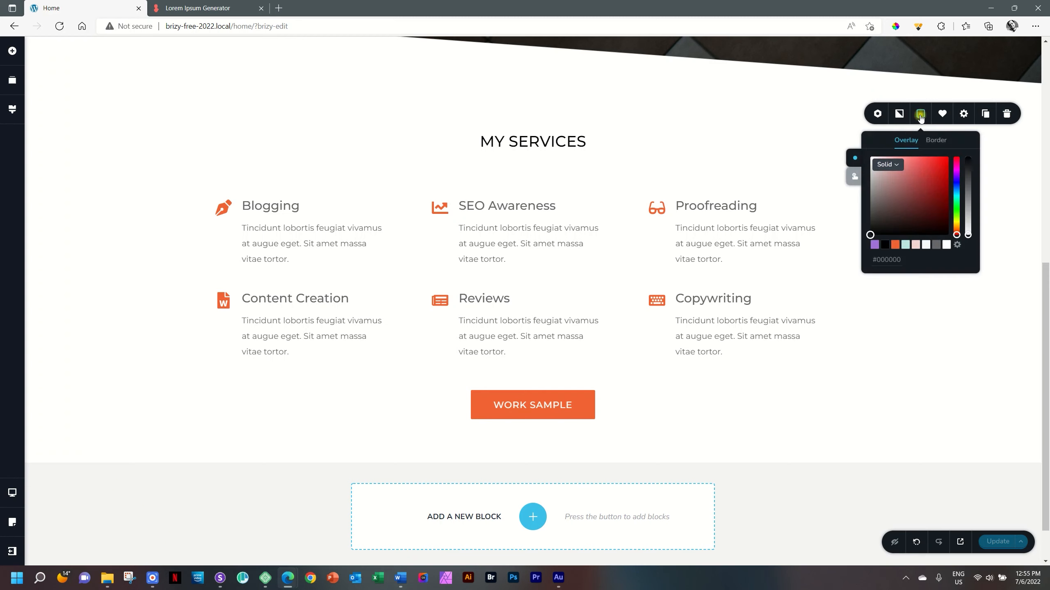
left_click(946, 245)
left_click(919, 378)
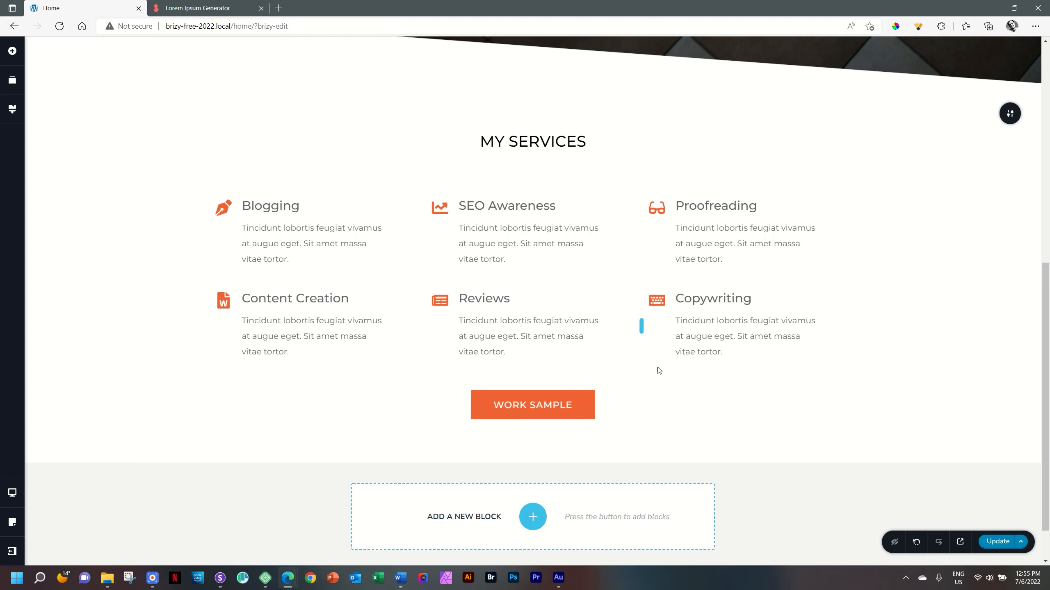
- Append "(1mb)" to the WORK SAMPLE button label
left_click(547, 406)
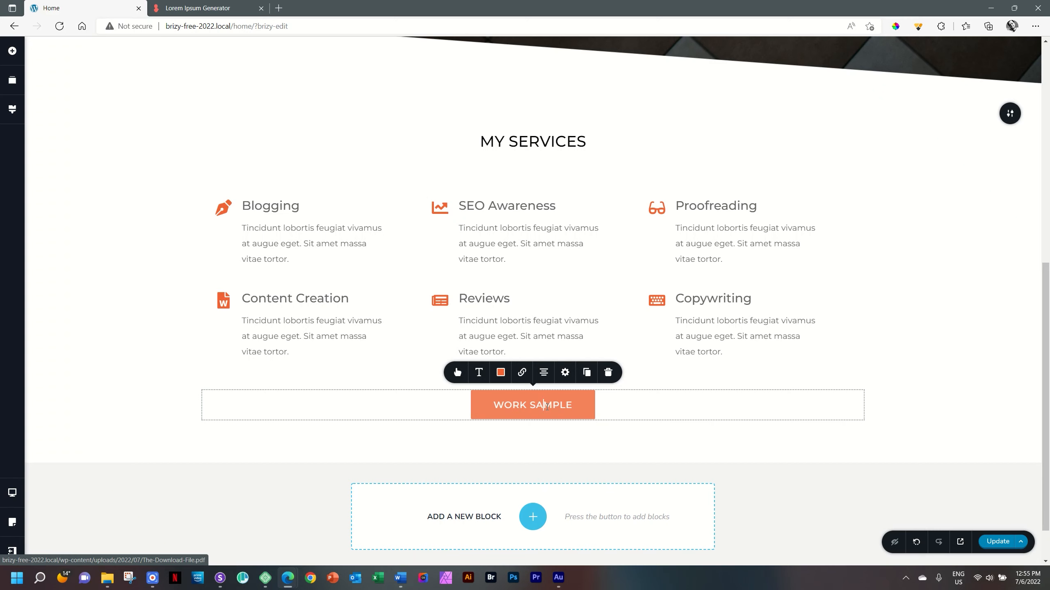
left_click(570, 403)
type("(1mb)")
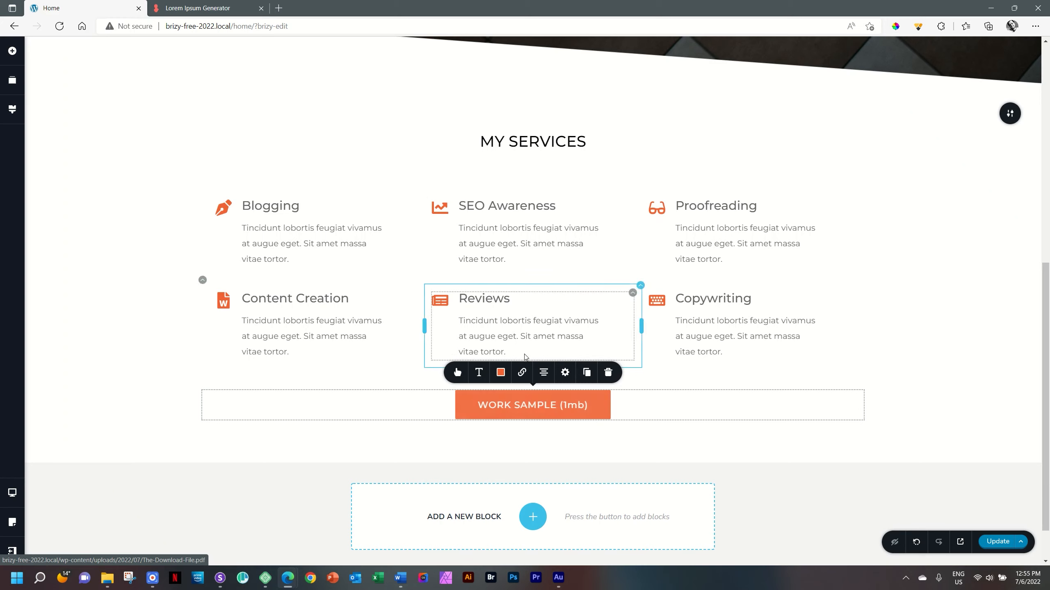
- Search the icon library for "download" and add the download arrow-and-tray icon to the WORK SAMPLE (1mb) button
left_click(457, 373)
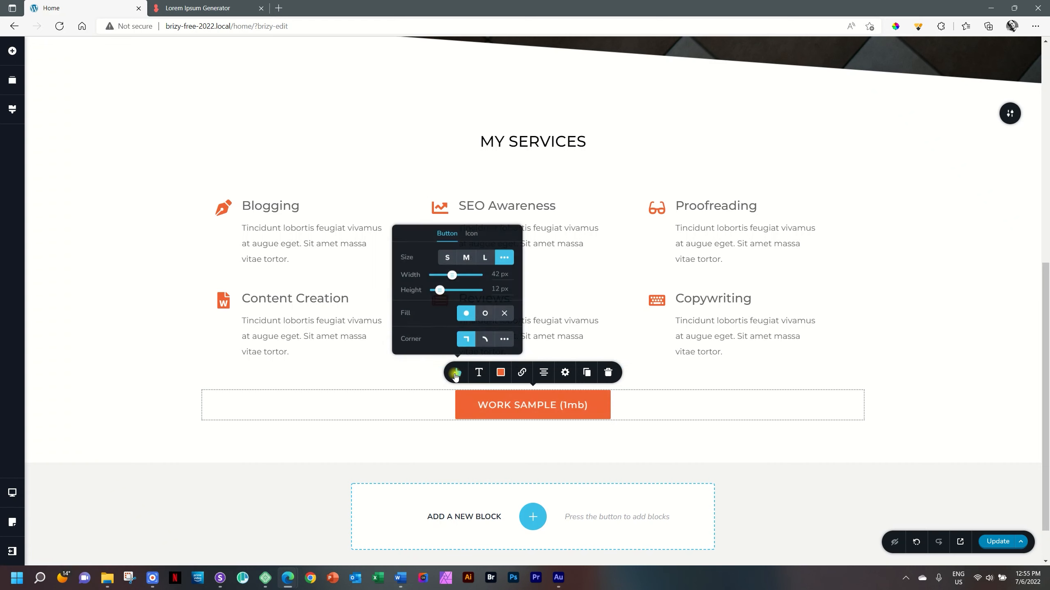
left_click(471, 235)
left_click(501, 259)
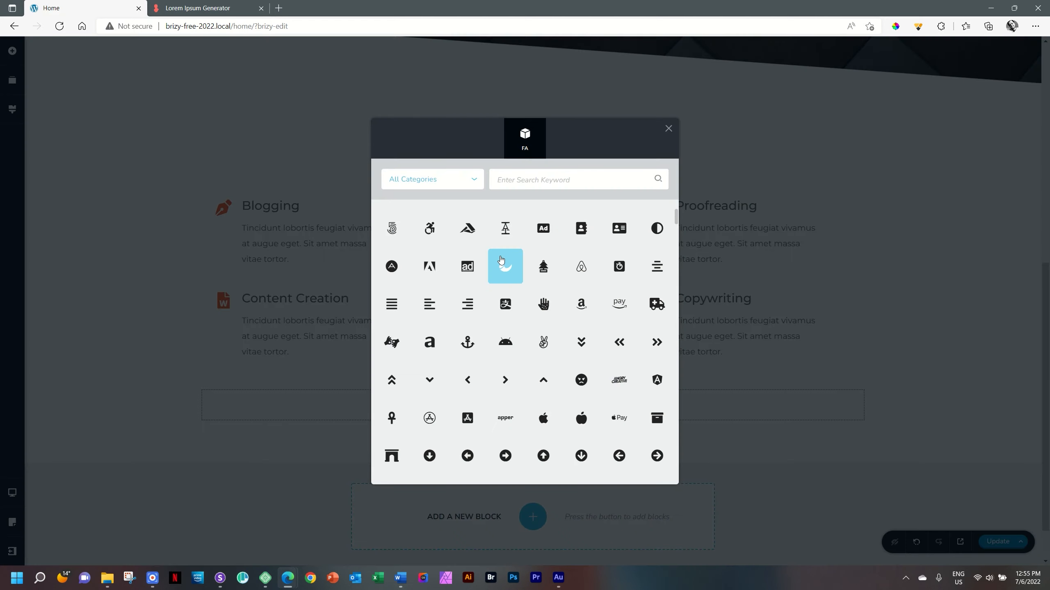
left_click(524, 180)
type("dow")
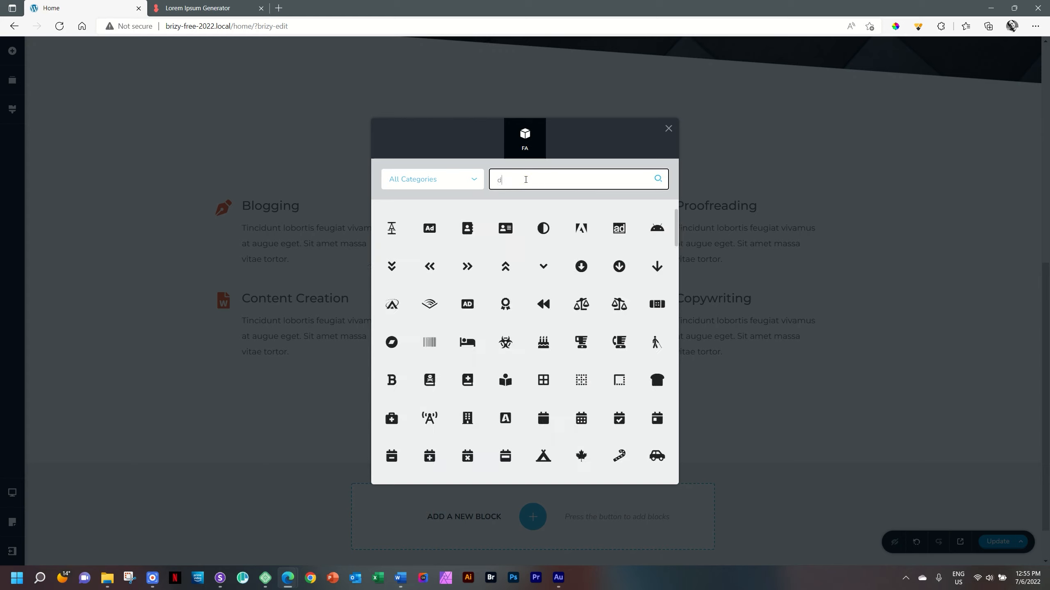
key("BackSpace")
key("BackSpace")
key("BackSpace")
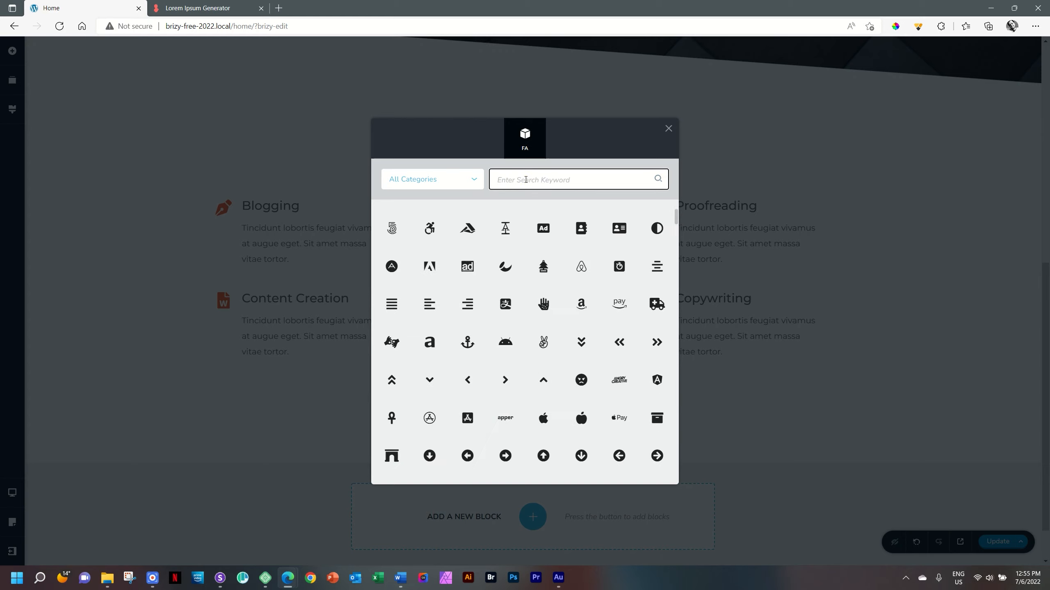
type("download")
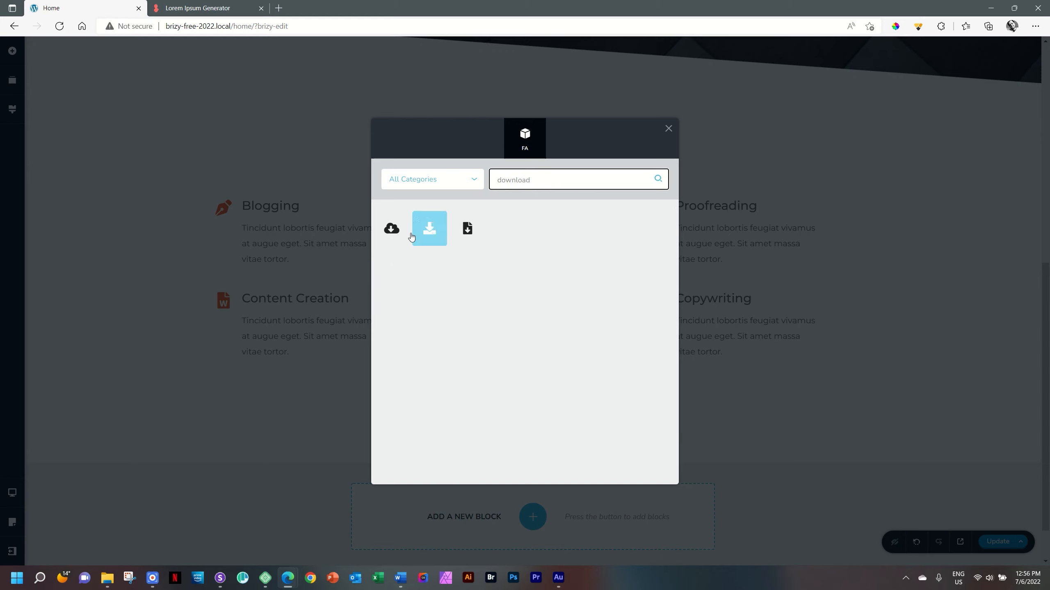
left_click(428, 229)
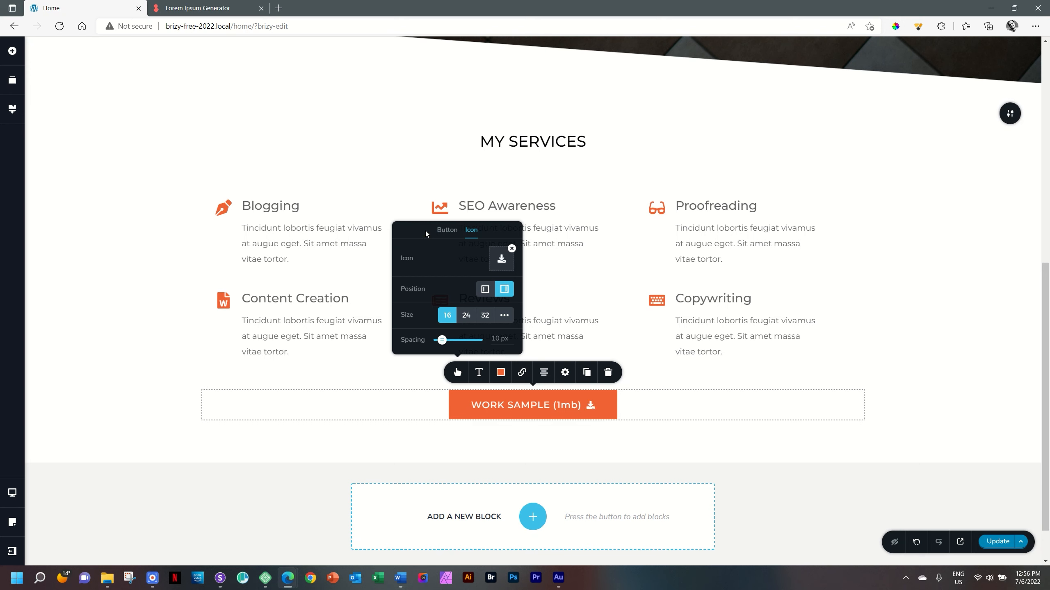
left_click(881, 361)
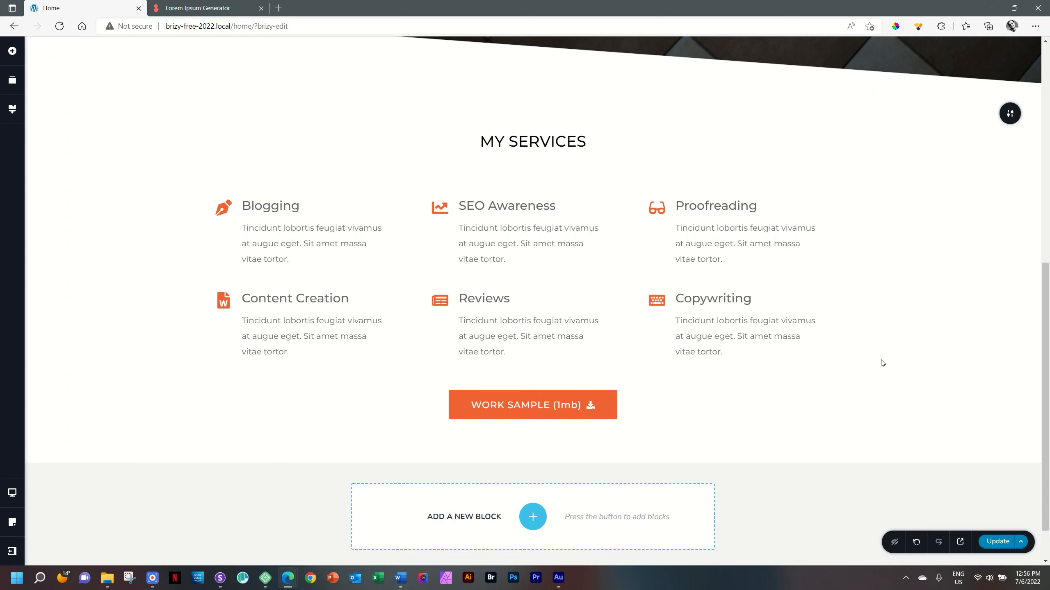
- Review the My Services section in the tablet and mobile layouts
key("ctrl+minus")
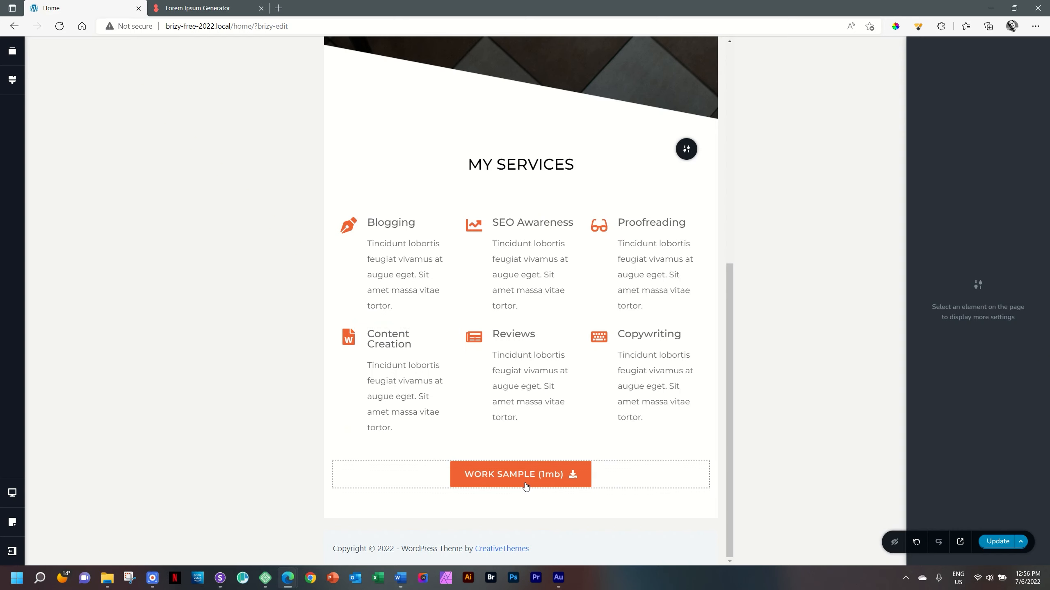
scroll(526, 285, "up", 5)
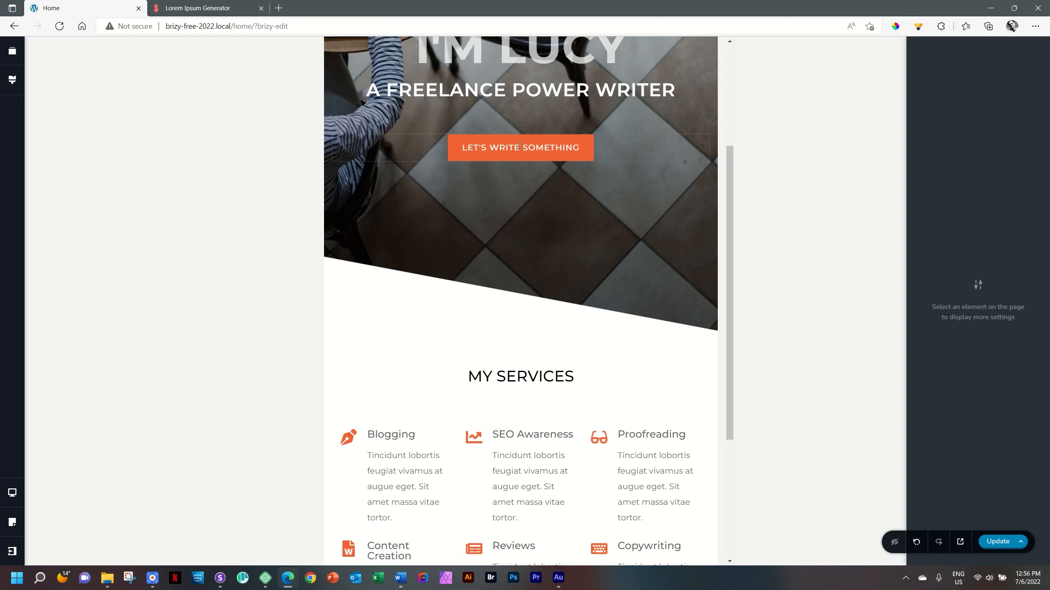
scroll(526, 285, "down", 5)
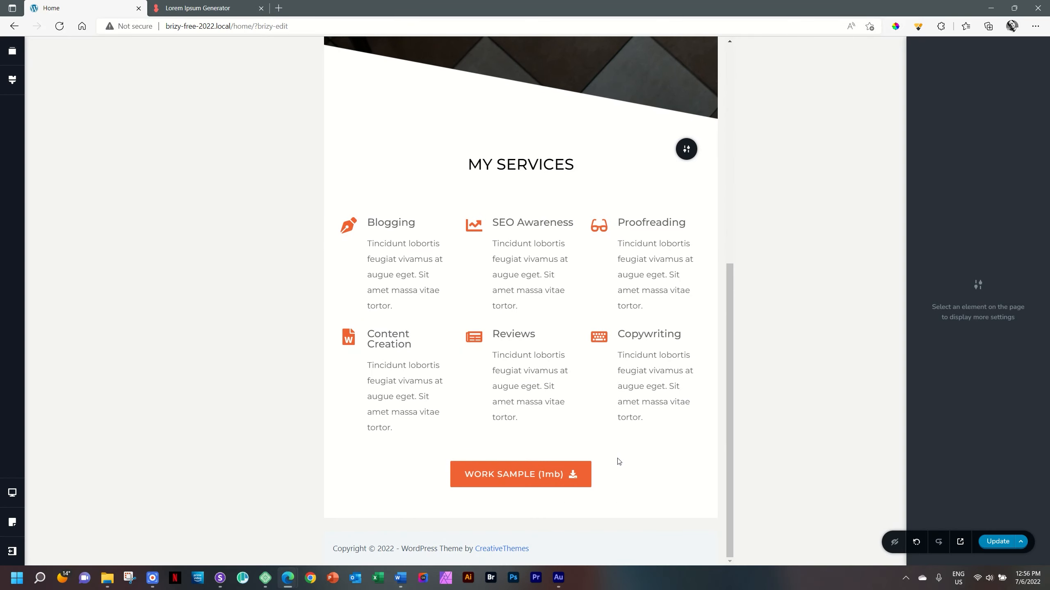
key("ctrl+Down")
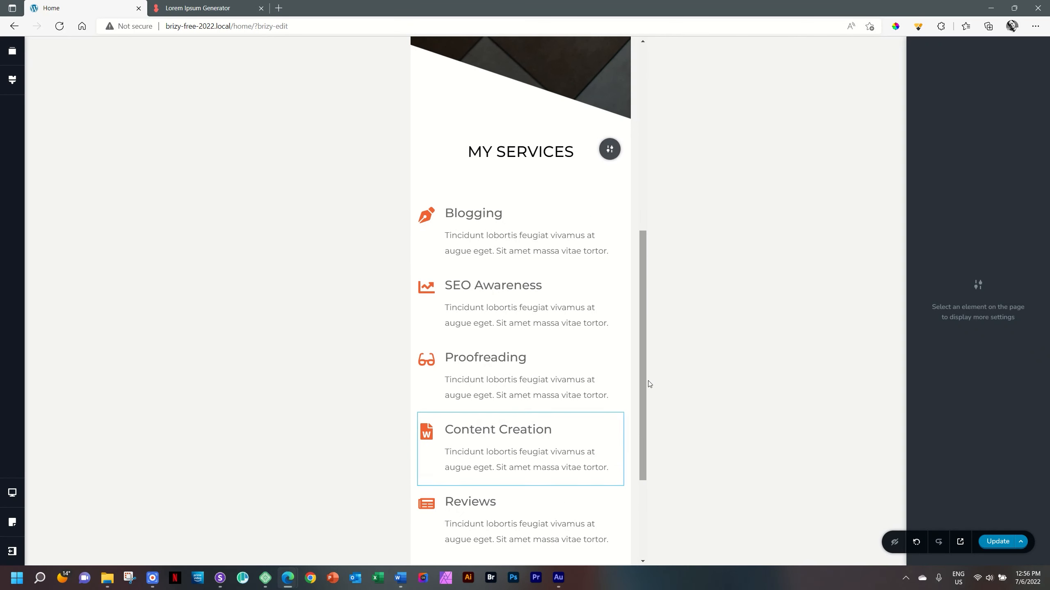
mouse_move(645, 378)
left_mouse_down()
mouse_move(652, 498)
mouse_move(650, 347)
mouse_move(649, 438)
mouse_move(654, 378)
left_mouse_up()
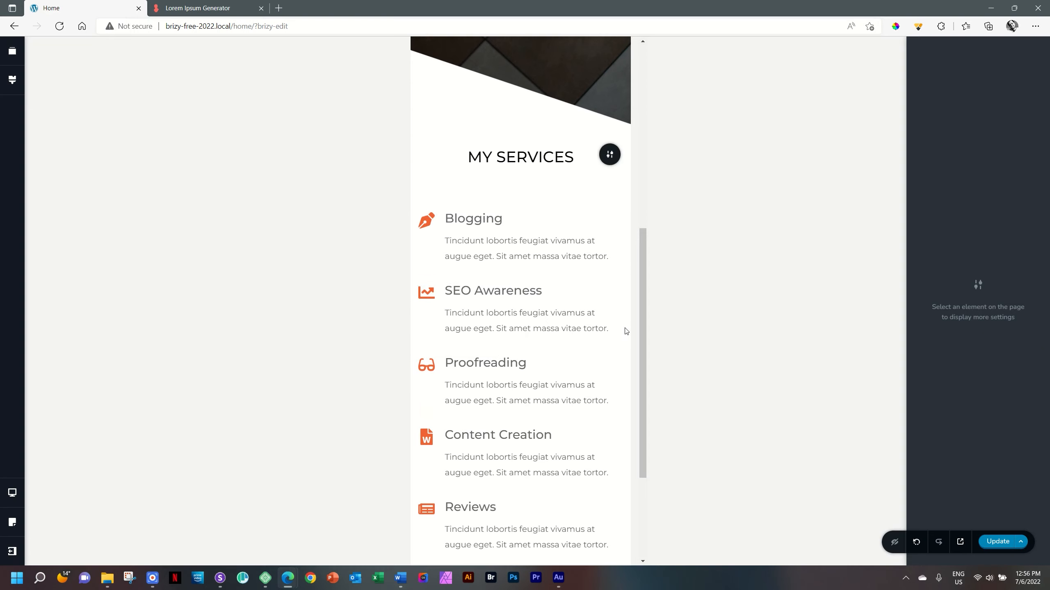
- Set the My Services block's width to 96% in the mobile layout
left_click(607, 156)
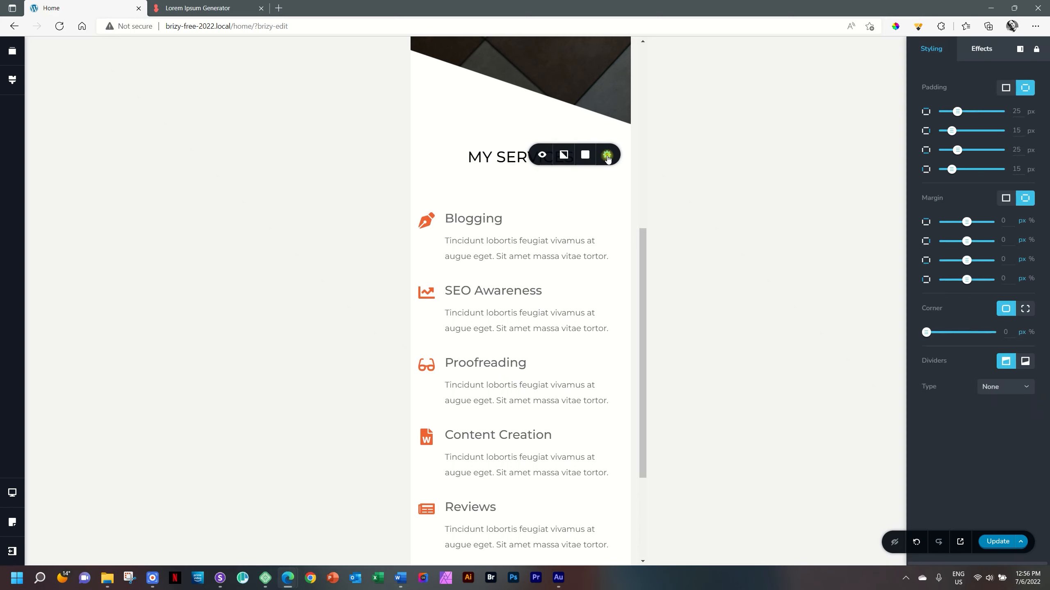
left_click(606, 156)
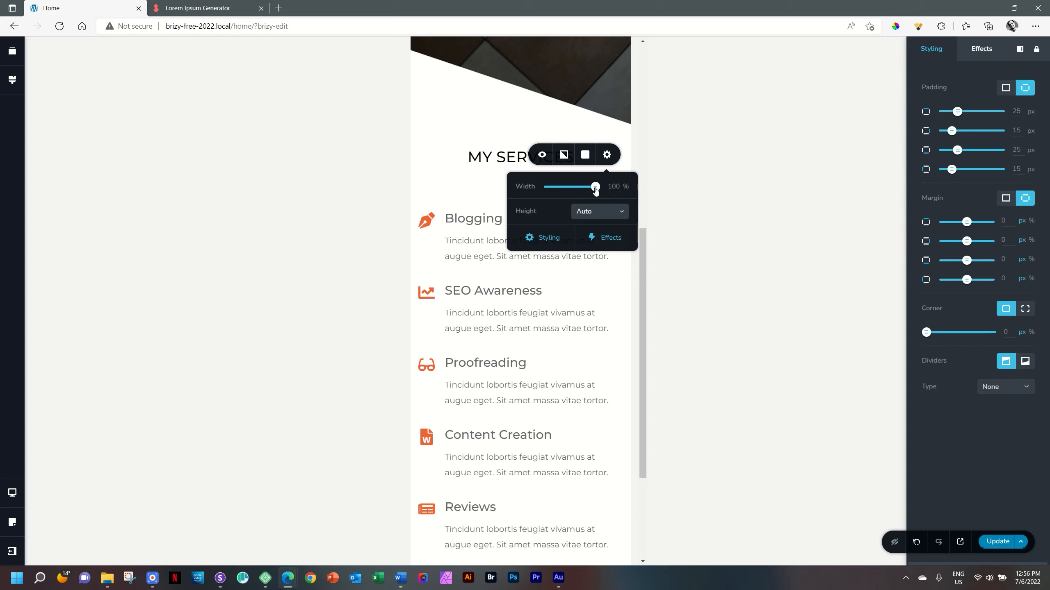
double_click(610, 186)
type("96")
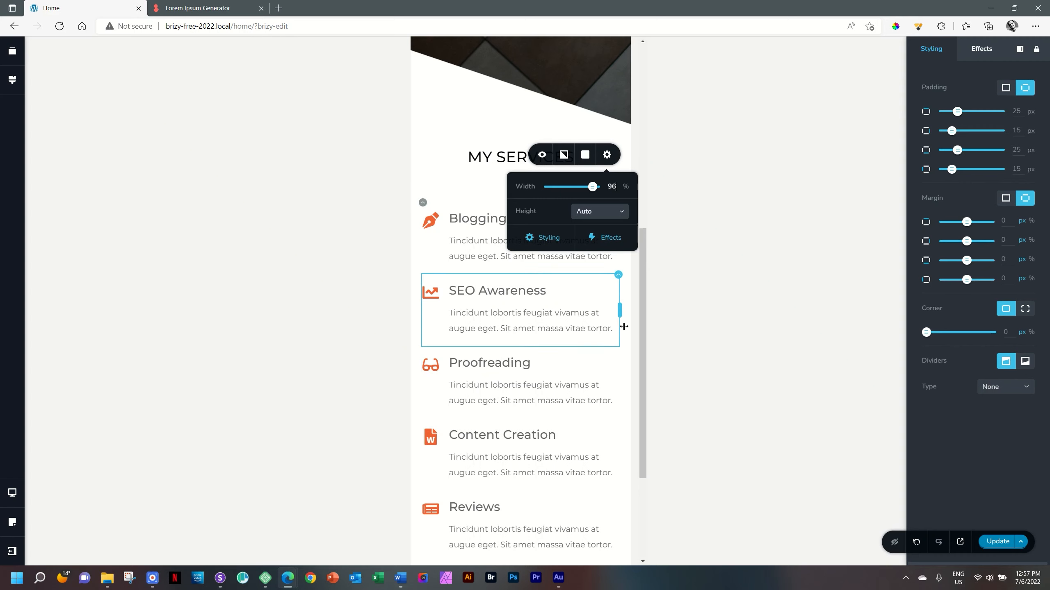
left_click(661, 315)
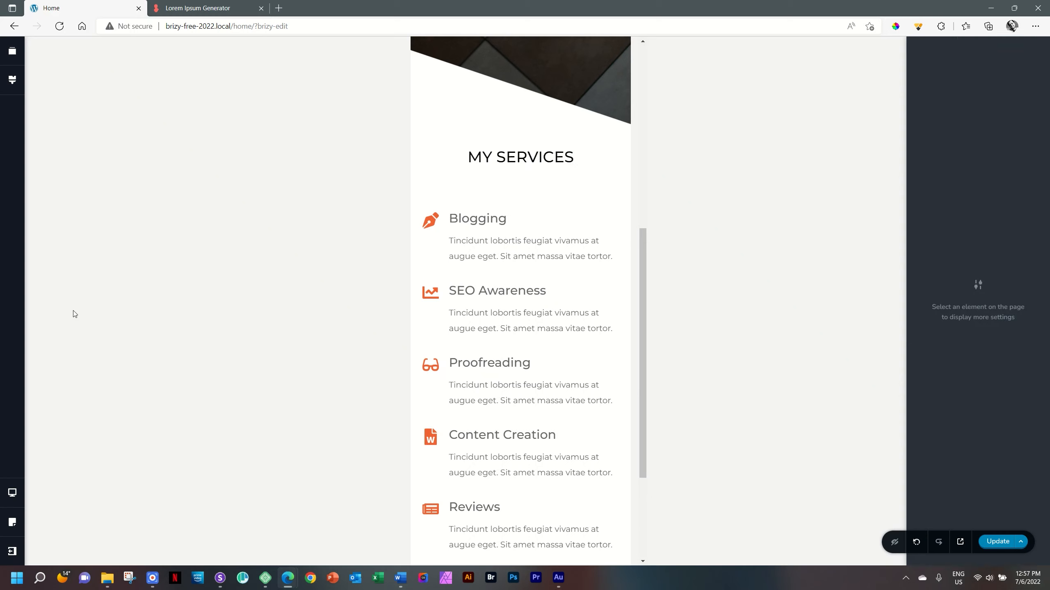
- Return to the desktop layout and set the width of the Blogging, SEO Awareness and Proofreading row to 90%
left_click(11, 495)
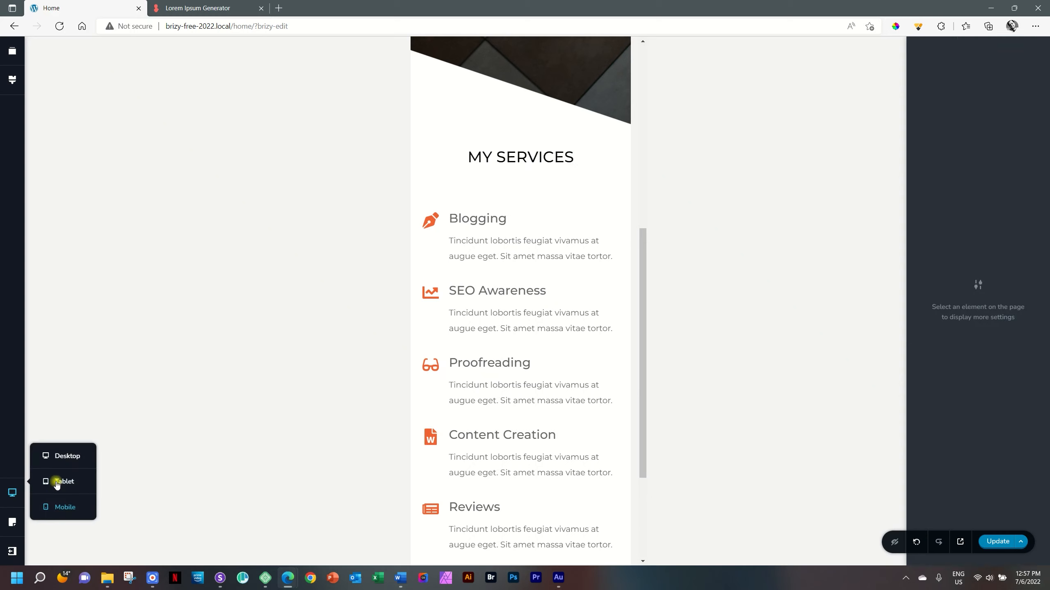
left_click(58, 457)
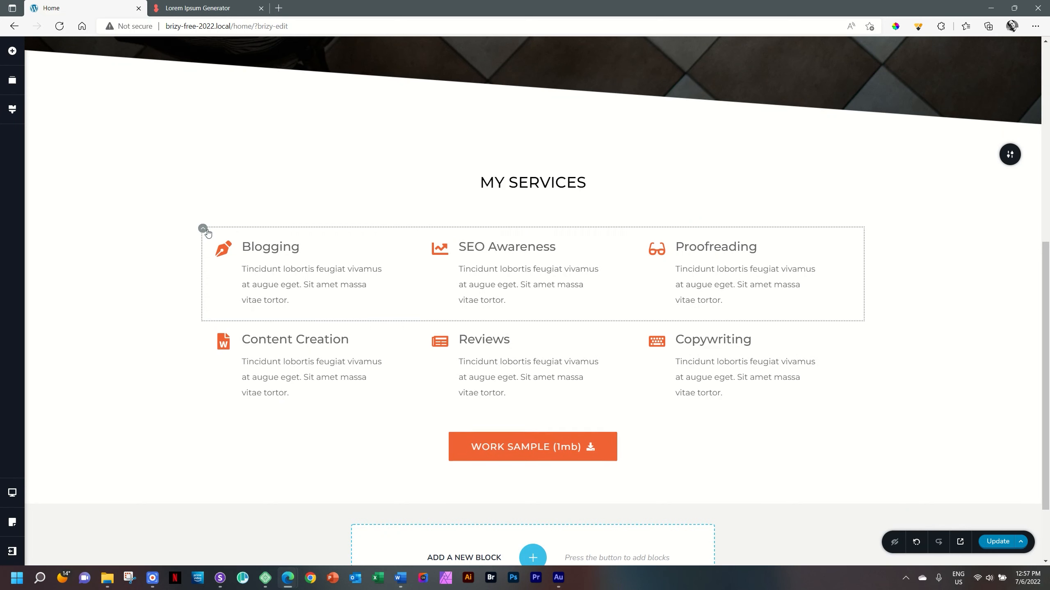
left_click(202, 230)
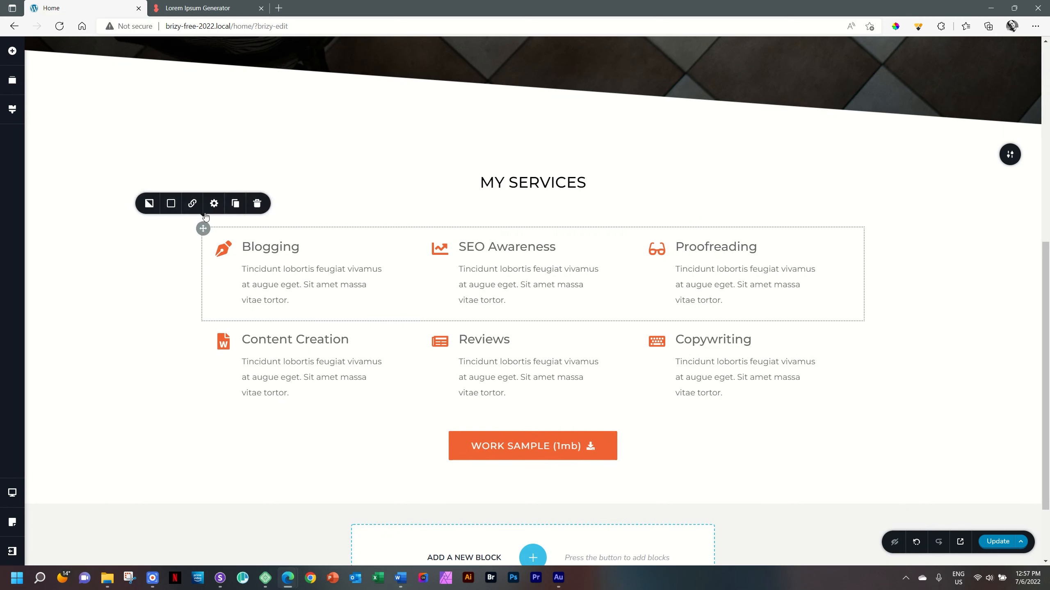
left_click(214, 204)
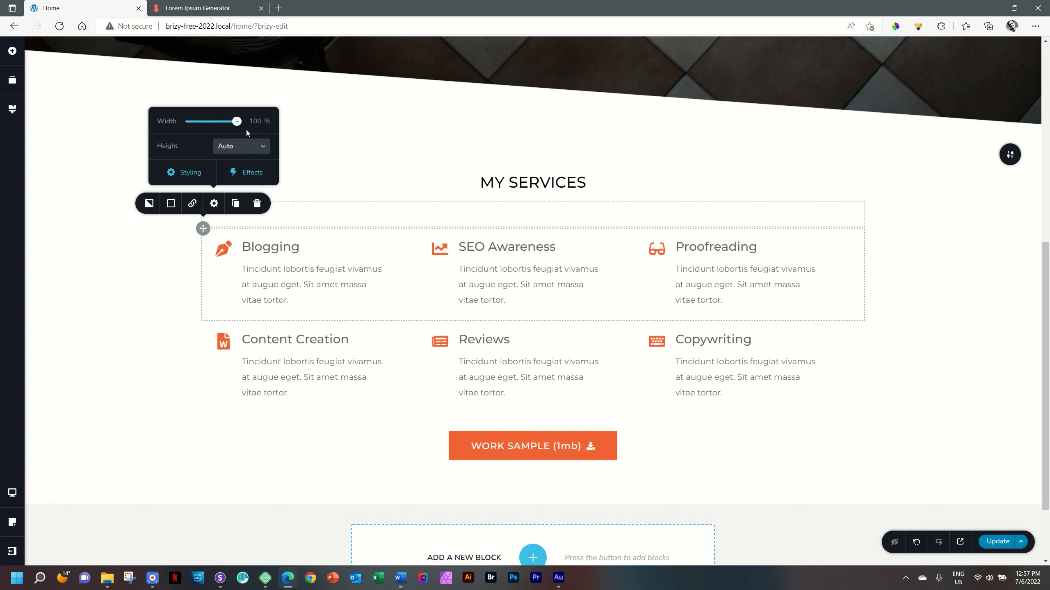
double_click(255, 121)
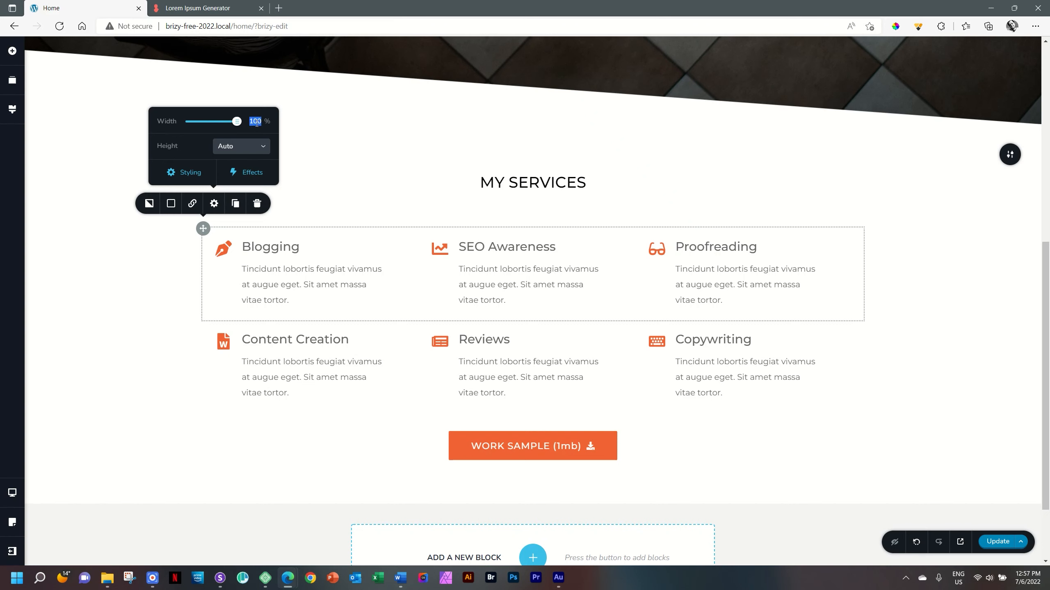
type("90")
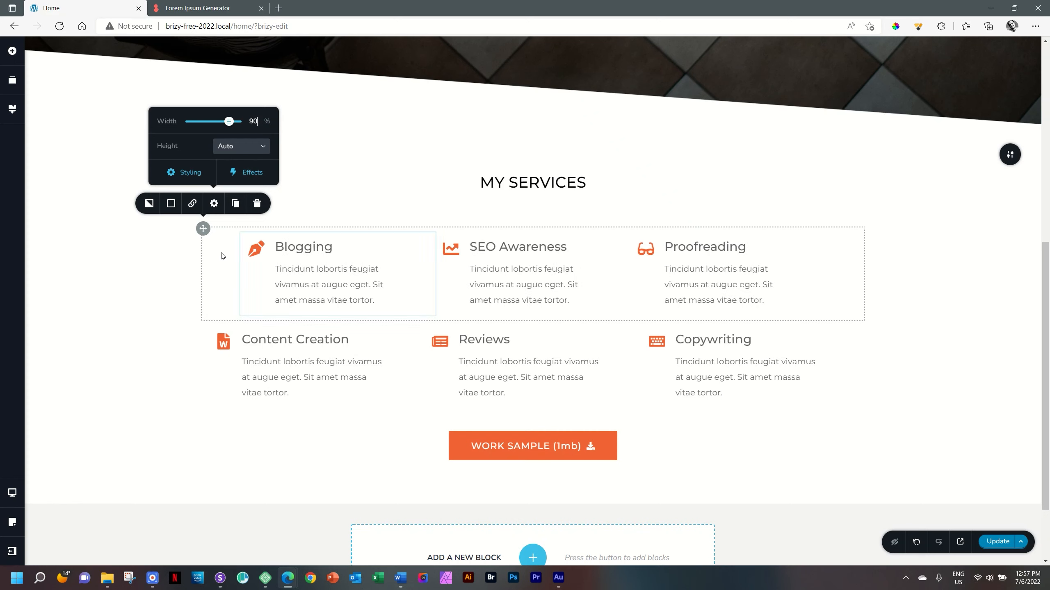
left_click(827, 281)
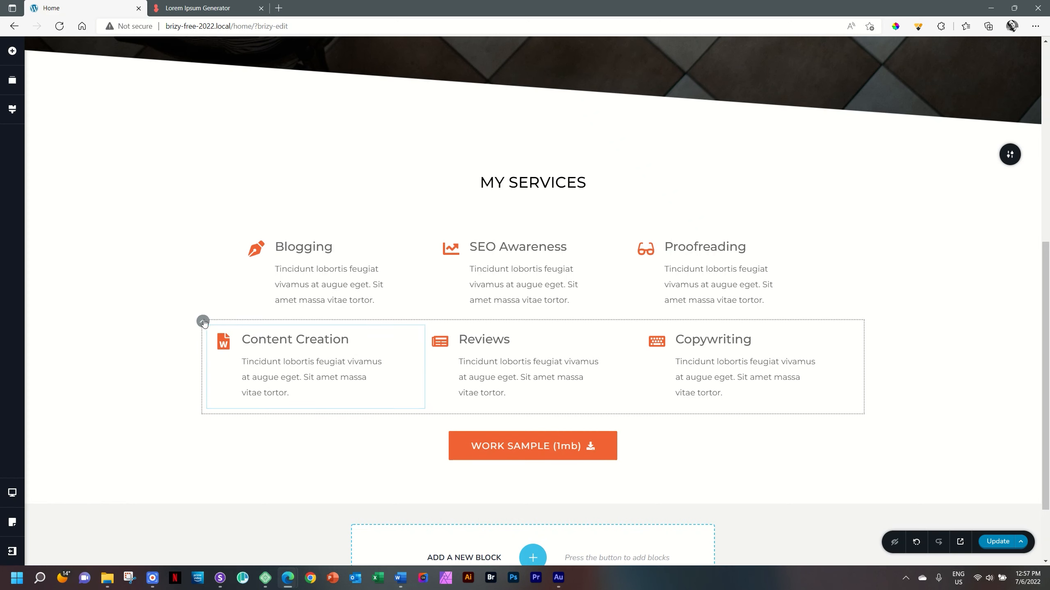
- Set the width of the Content Creation, Reviews and Copywriting row to 90%
left_click(201, 323)
left_click(213, 297)
double_click(252, 214)
type("90")
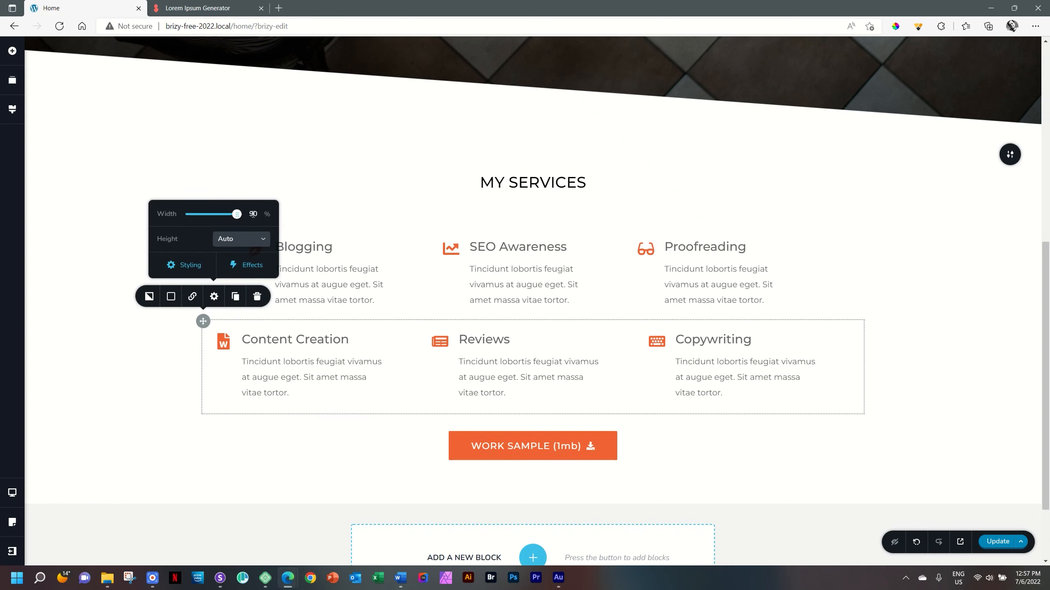
left_click(913, 314)
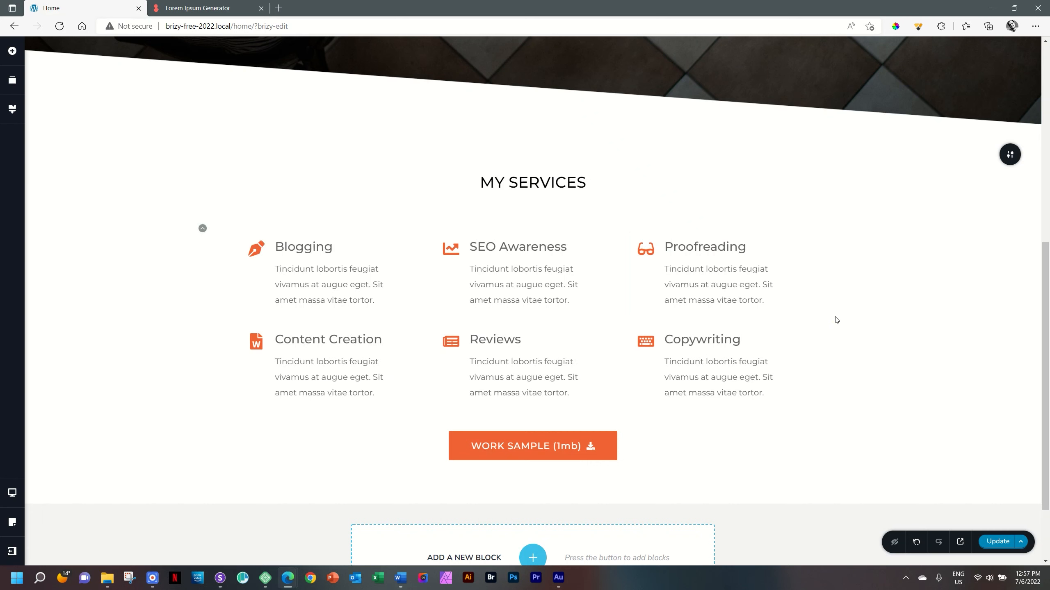
- Check the My Services section down to its button in the tablet and mobile layouts, and return to the desktop layout
key("ctrl+Down")
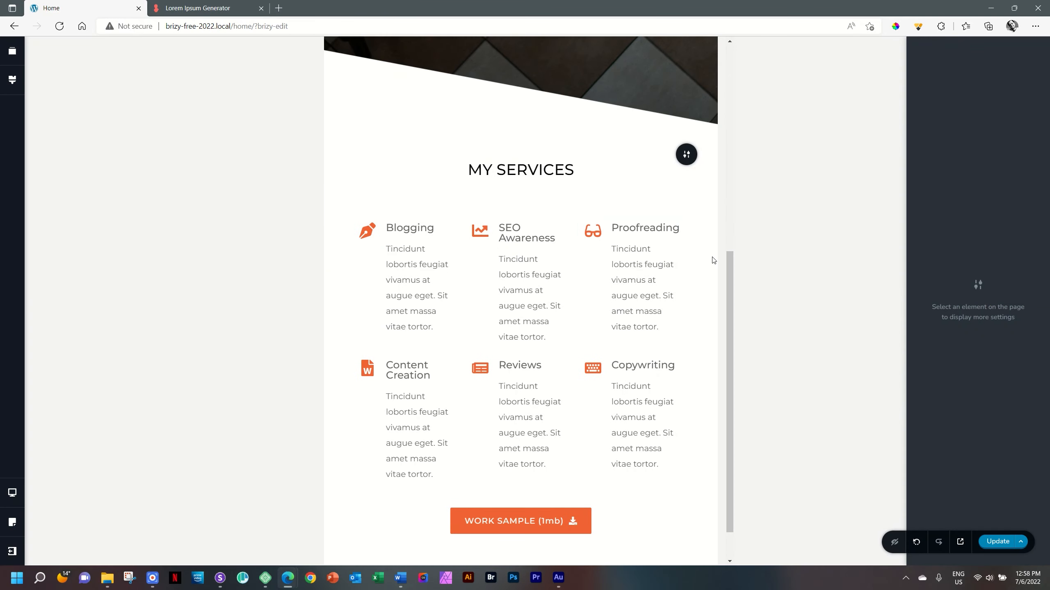
key("ctrl+Down")
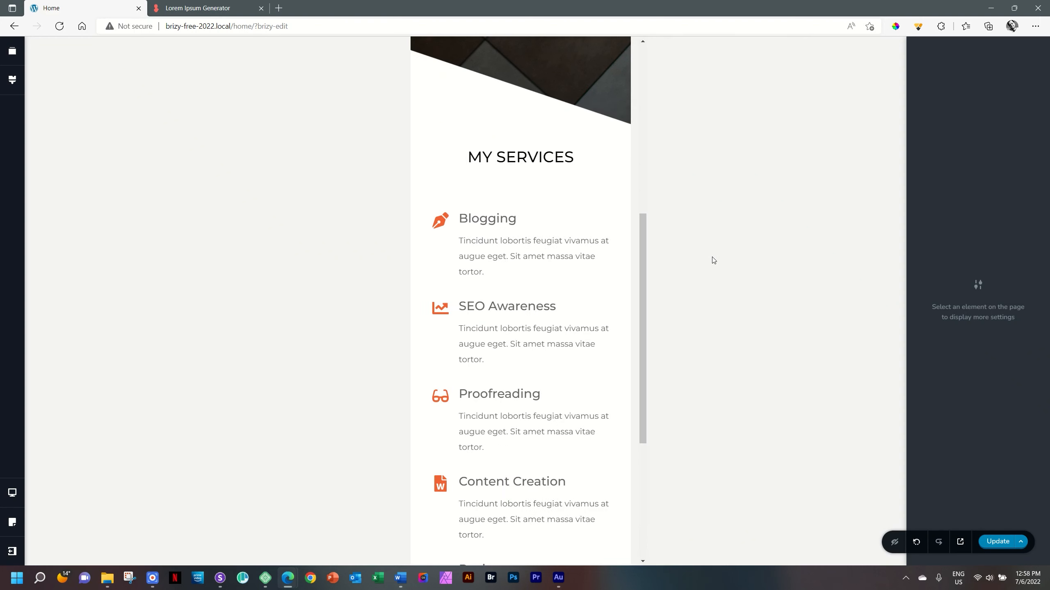
scroll(573, 393, "down", 5)
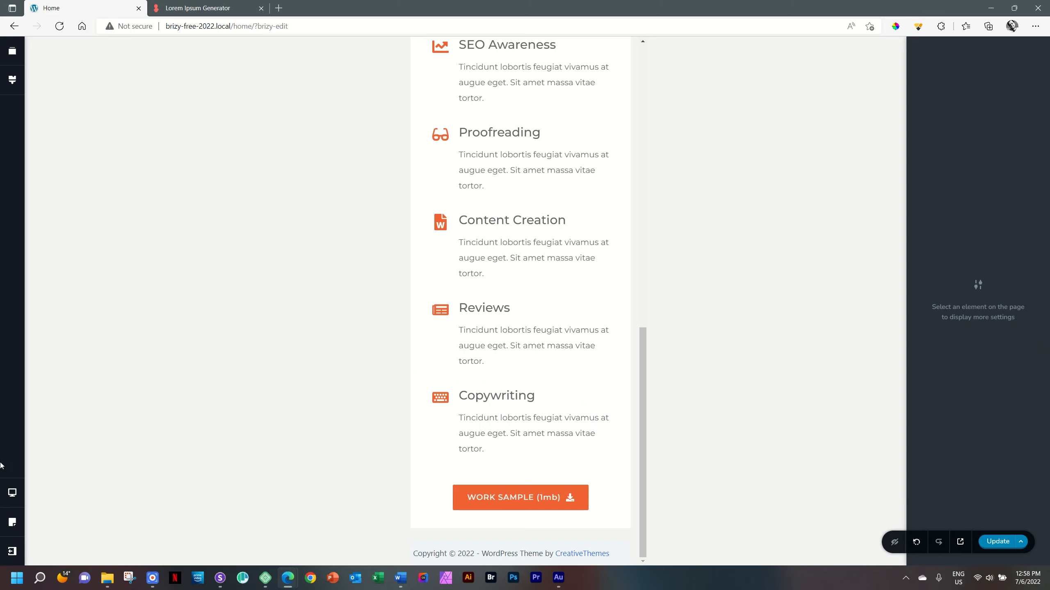
mouse_move(12, 493)
left_click(63, 456)
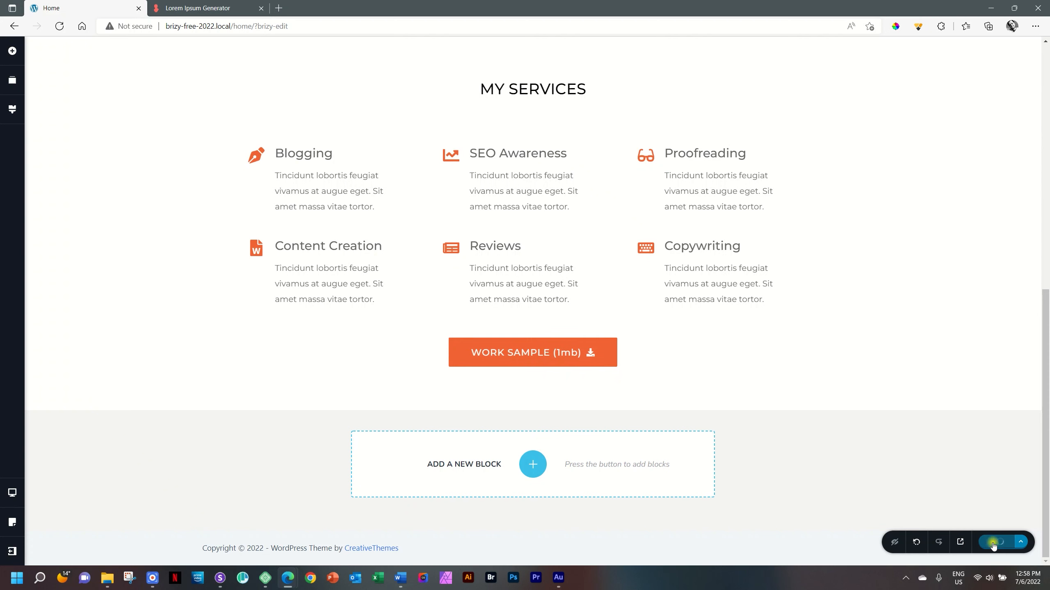
- Save the page changes, switch to the multi-device preview app and reload the site there
left_click(994, 542)
left_click(219, 577)
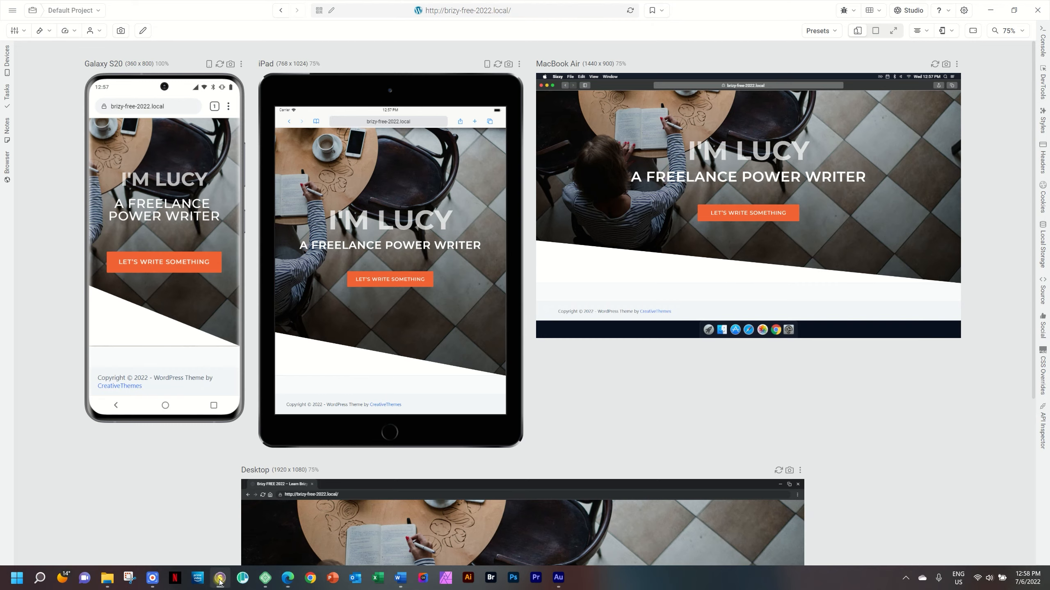
left_click(631, 11)
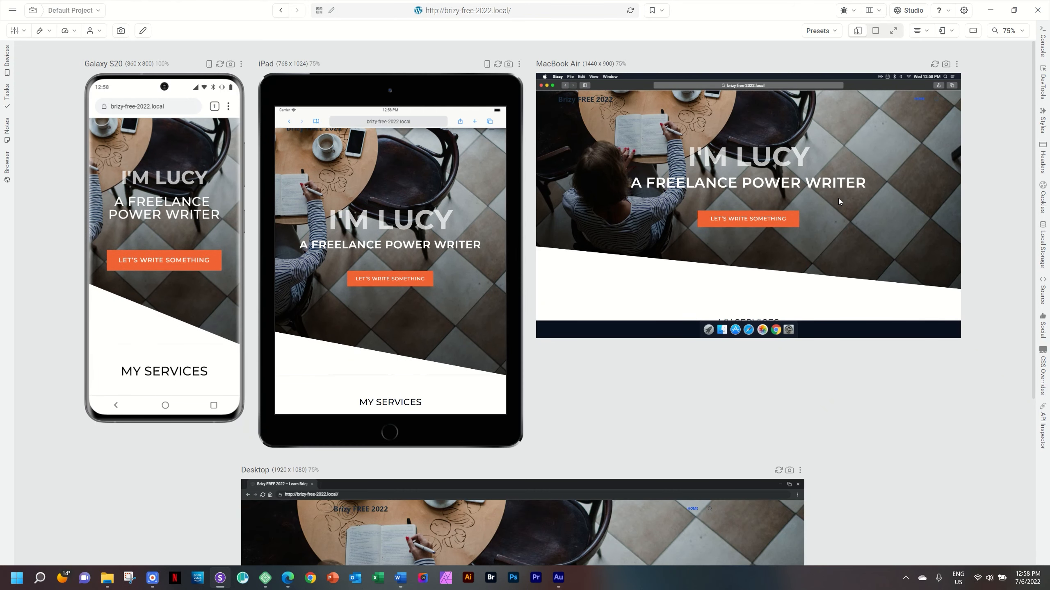
- Examine the My Services section and its transition from the hero image on the phone, tablet, laptop and desktop previews
scroll(840, 200, "down", 8)
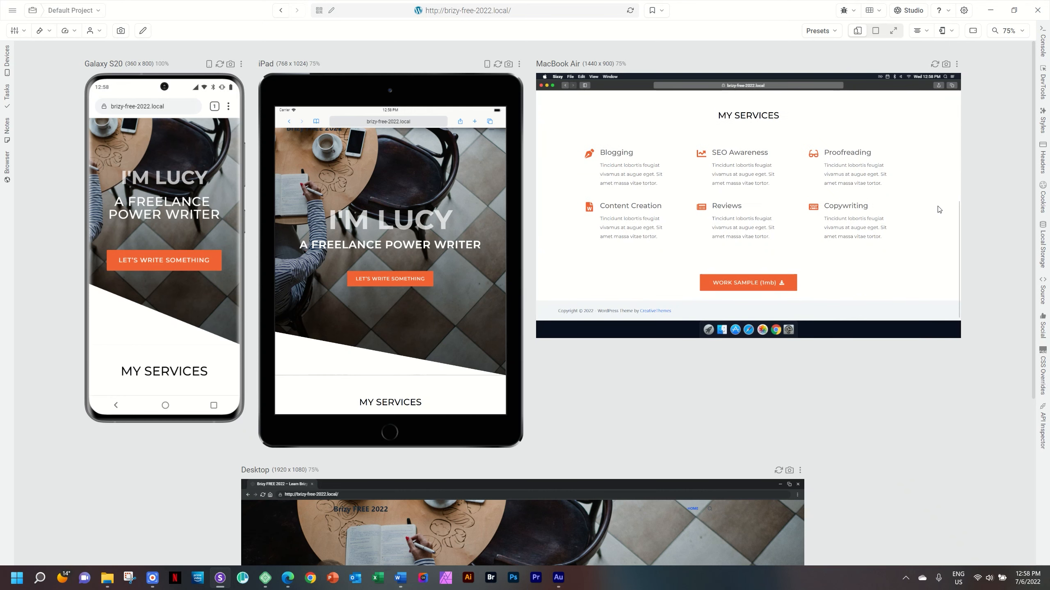
scroll(975, 211, "down", 5)
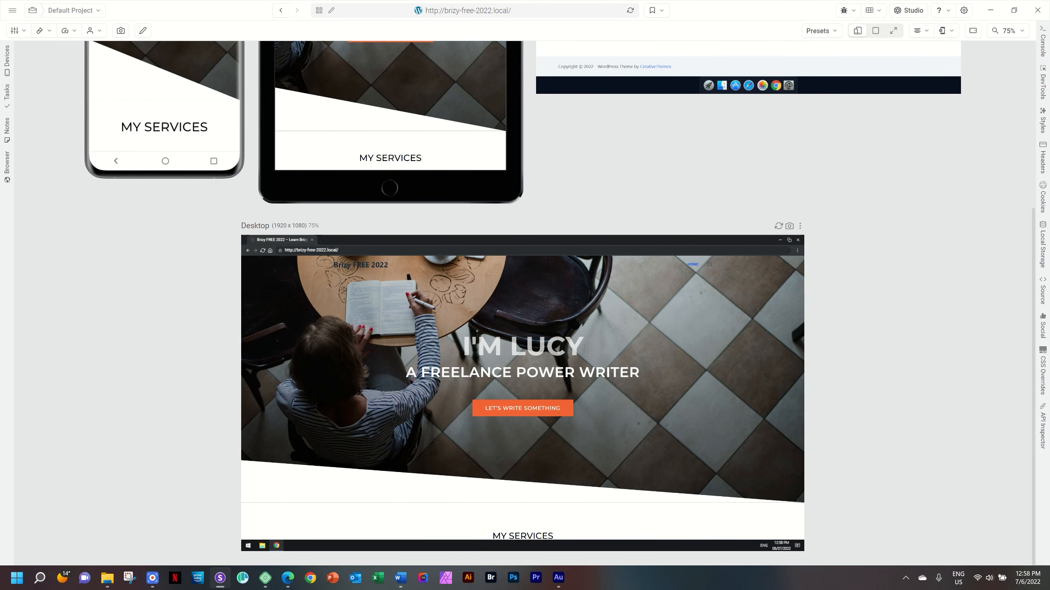
scroll(584, 348, "down", 5)
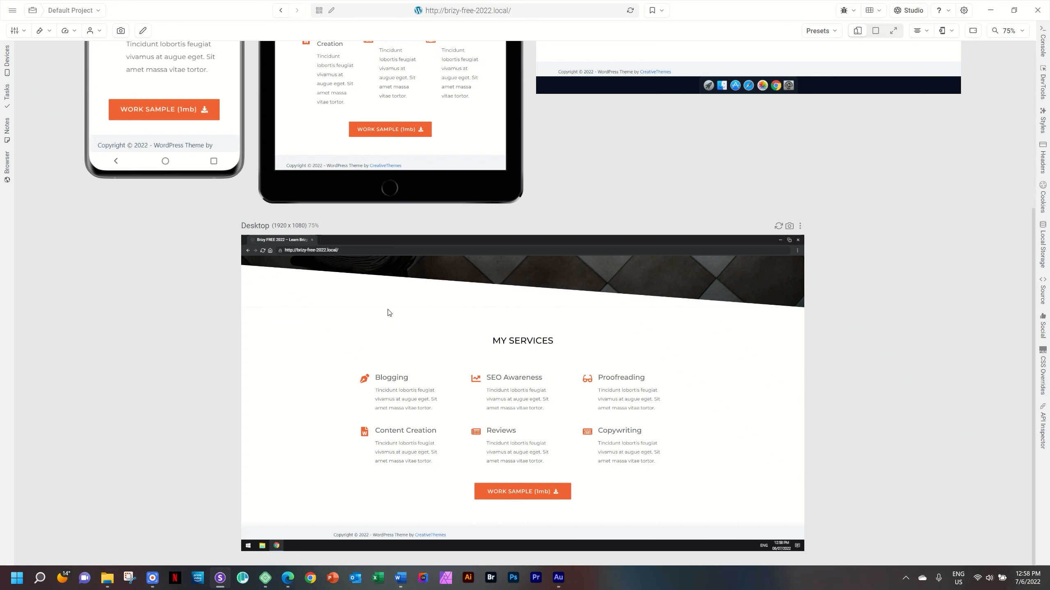
scroll(504, 313, "up", 3)
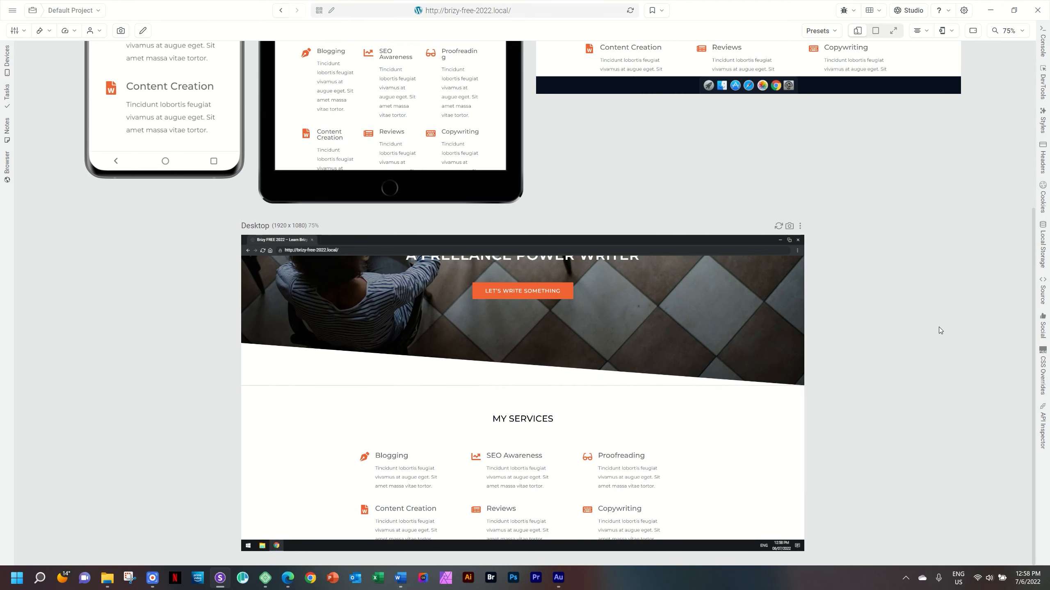
scroll(938, 327, "up", 5)
scroll(139, 308, "up", 5)
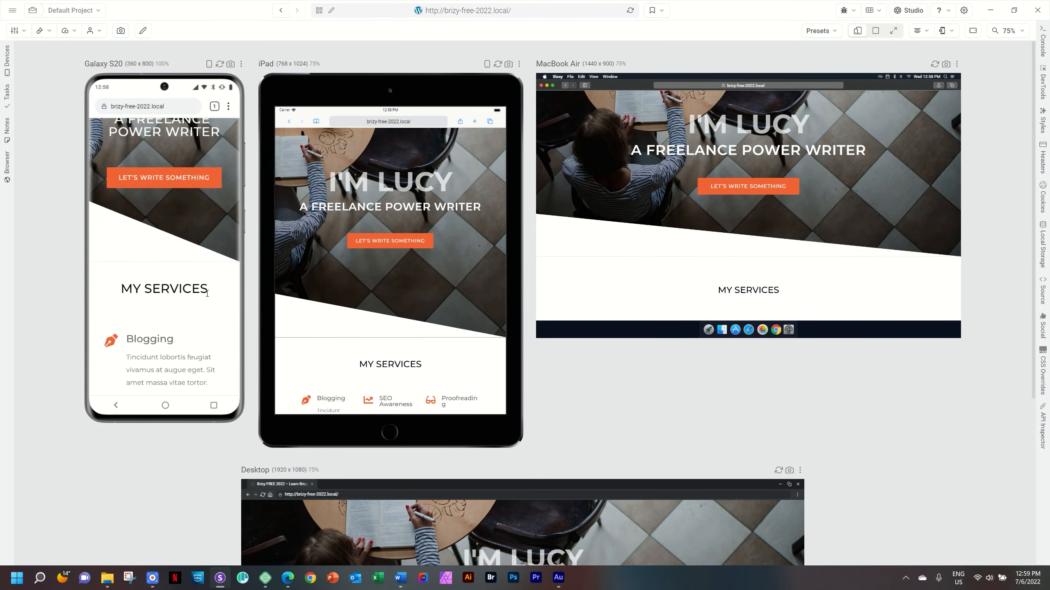
scroll(207, 293, "down", 5)
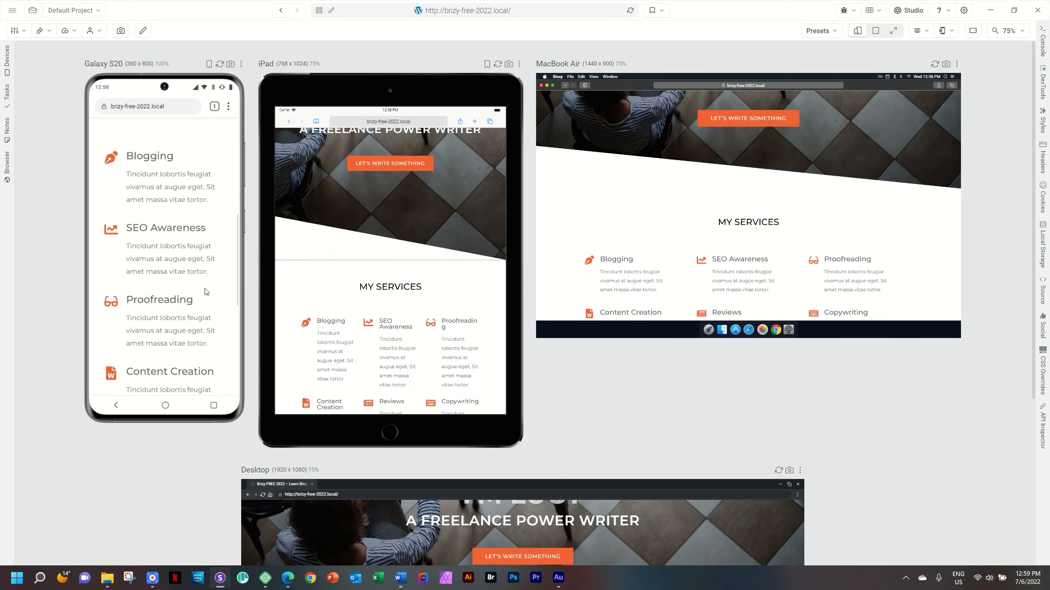
scroll(205, 292, "down", 5)
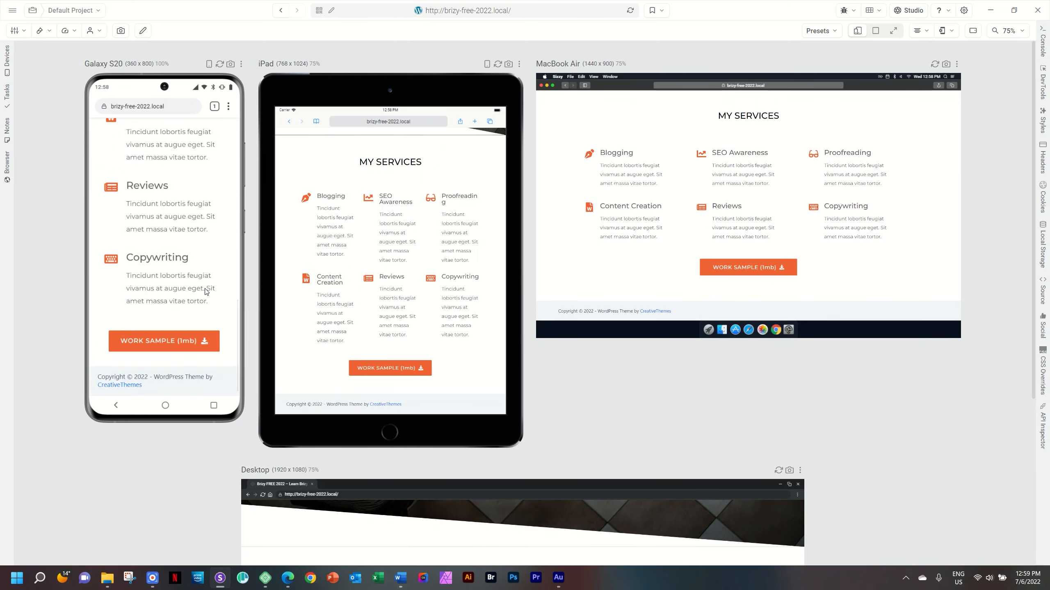
scroll(205, 291, "up", 10)
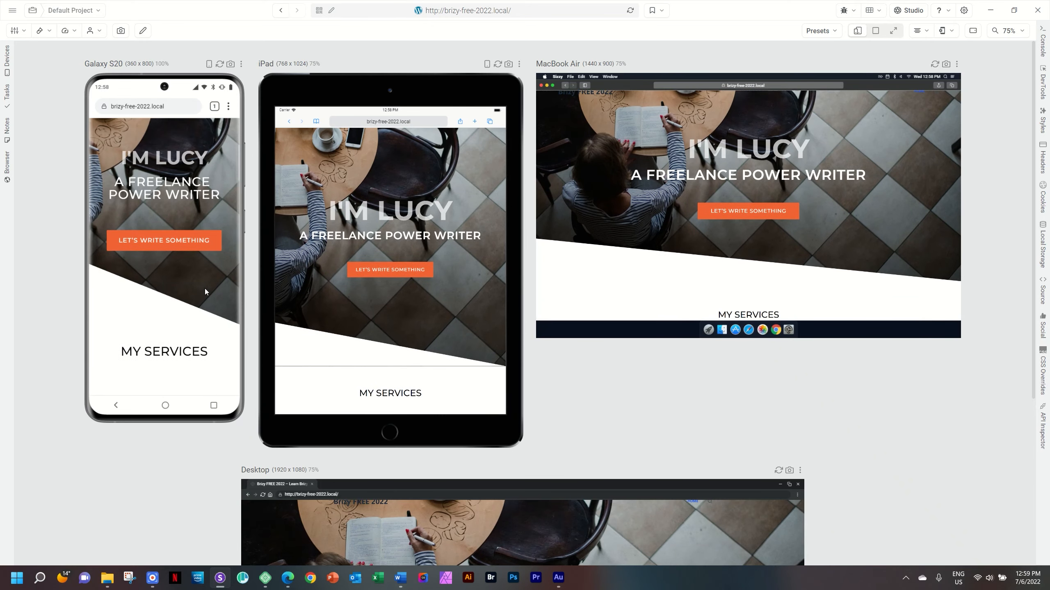
scroll(205, 292, "down", 1)
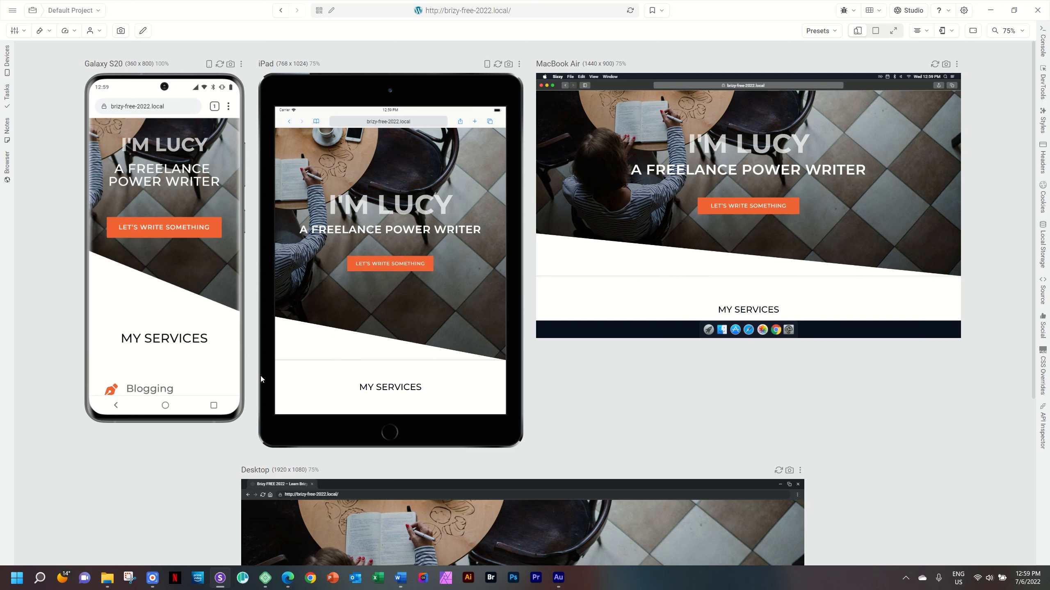
- Return to the page editor in the browser and set the My Services block's top margin to -2 px in the desktop layout
mouse_move(287, 578)
left_click(253, 540)
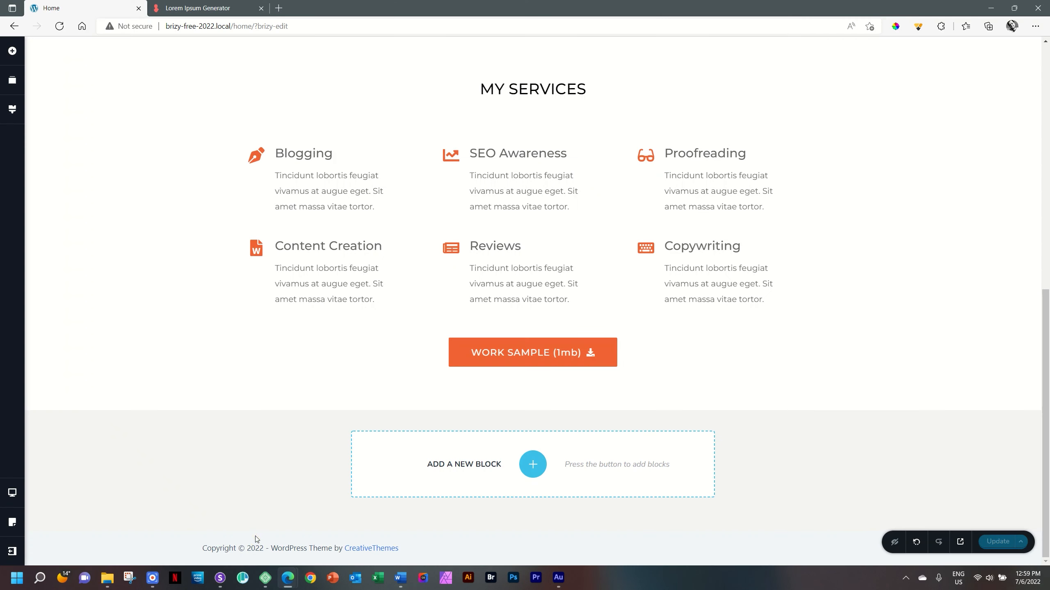
scroll(963, 284, "up", 2)
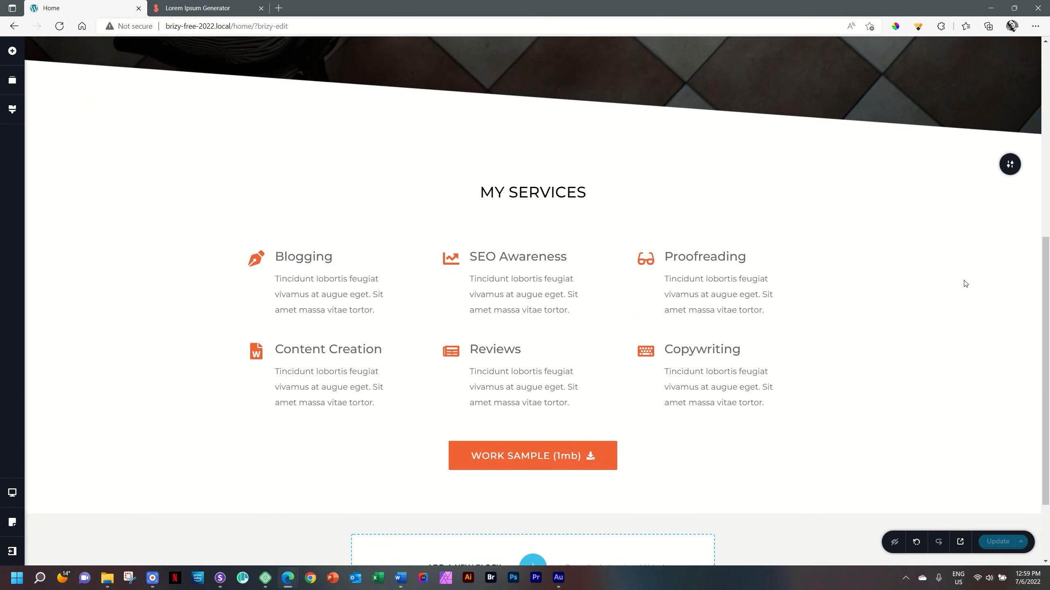
left_click(1007, 167)
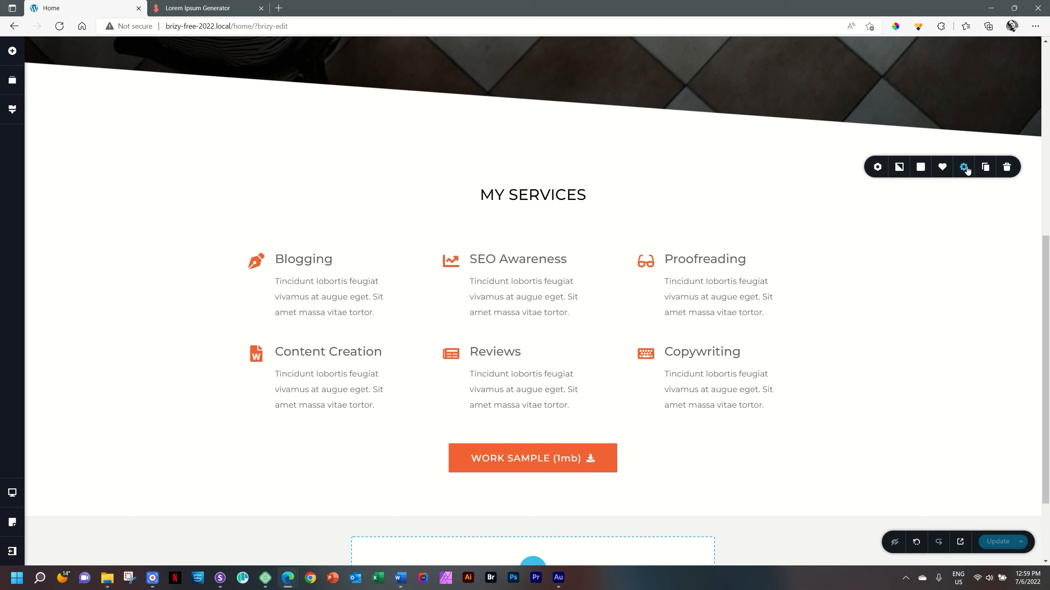
left_click(964, 168)
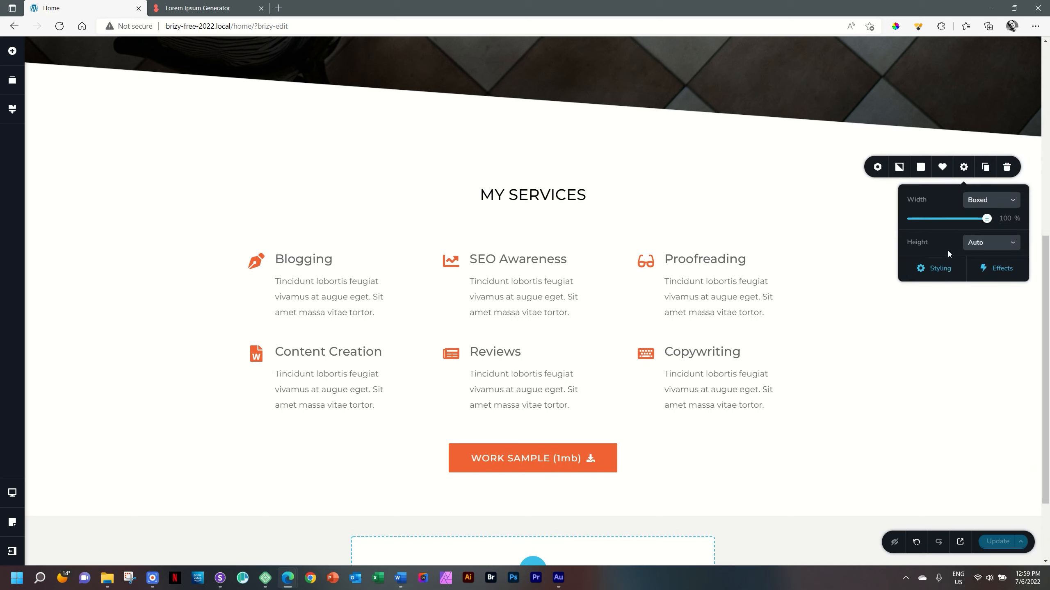
left_click(942, 273)
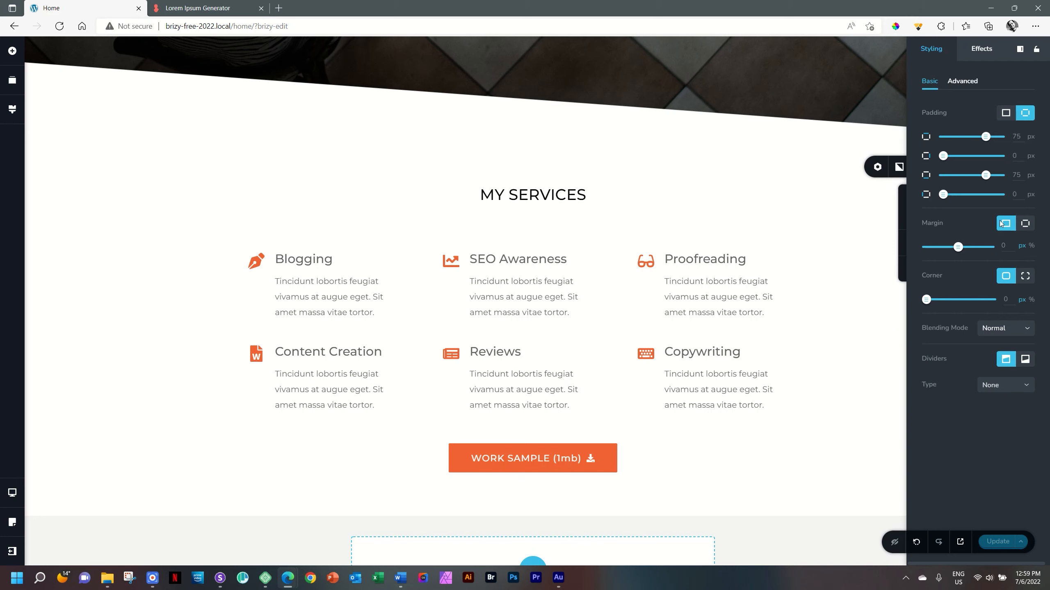
left_click(1024, 224)
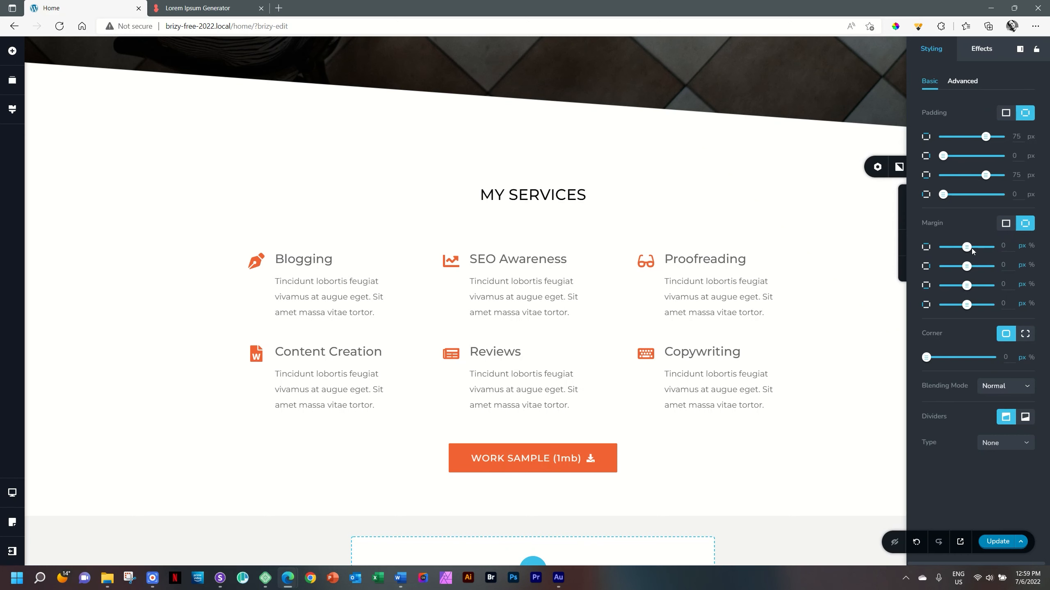
left_click_drag(971, 249, 994, 259)
scroll(771, 256, "up", 8)
type("0")
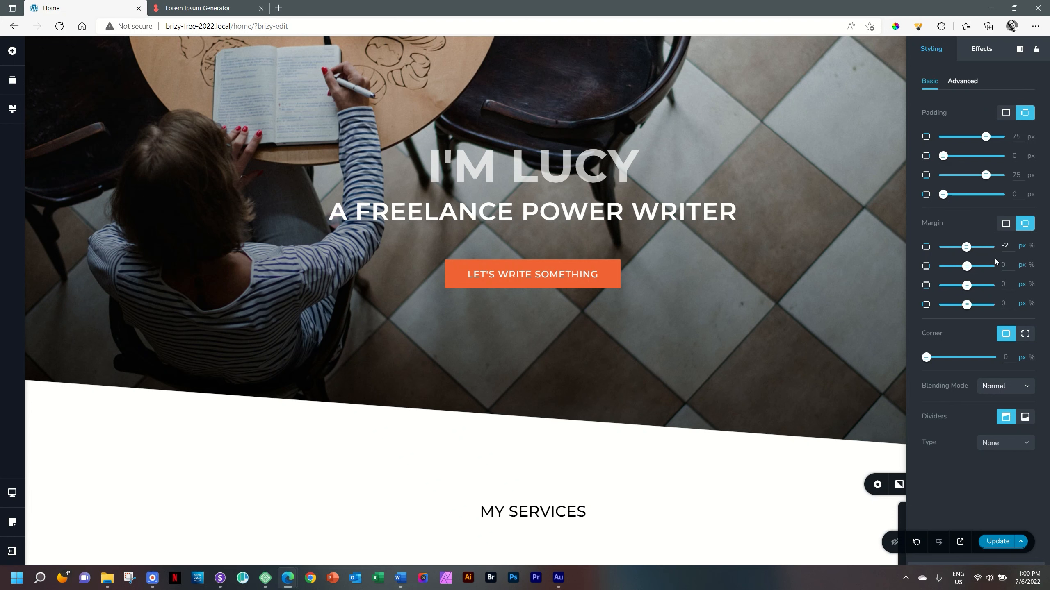
scroll(745, 442, "down", 3)
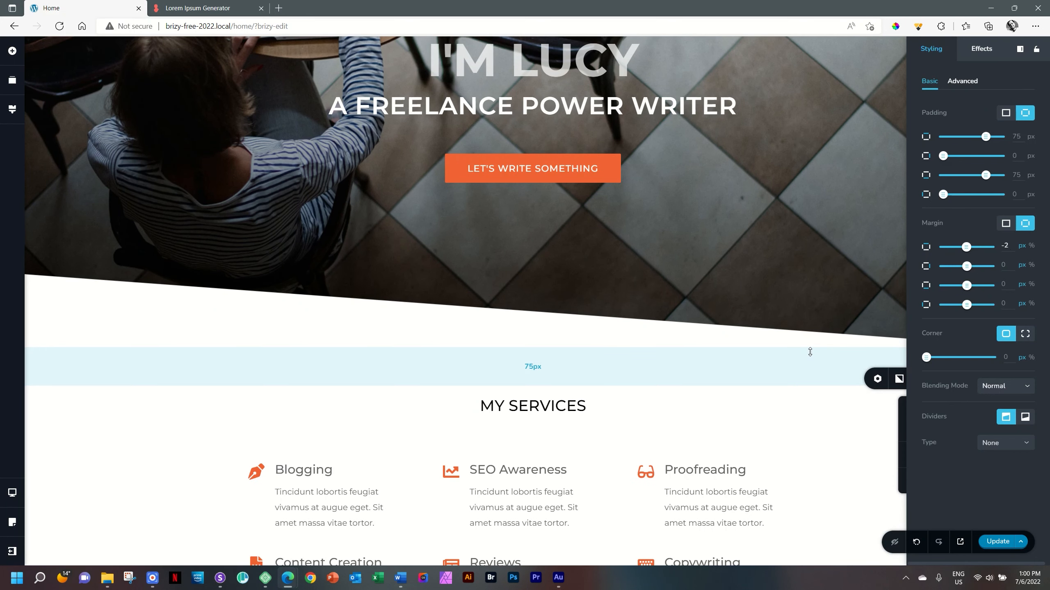
- Switch to the tablet layout and set the My Services block's top margin to -1 px
left_click(12, 492)
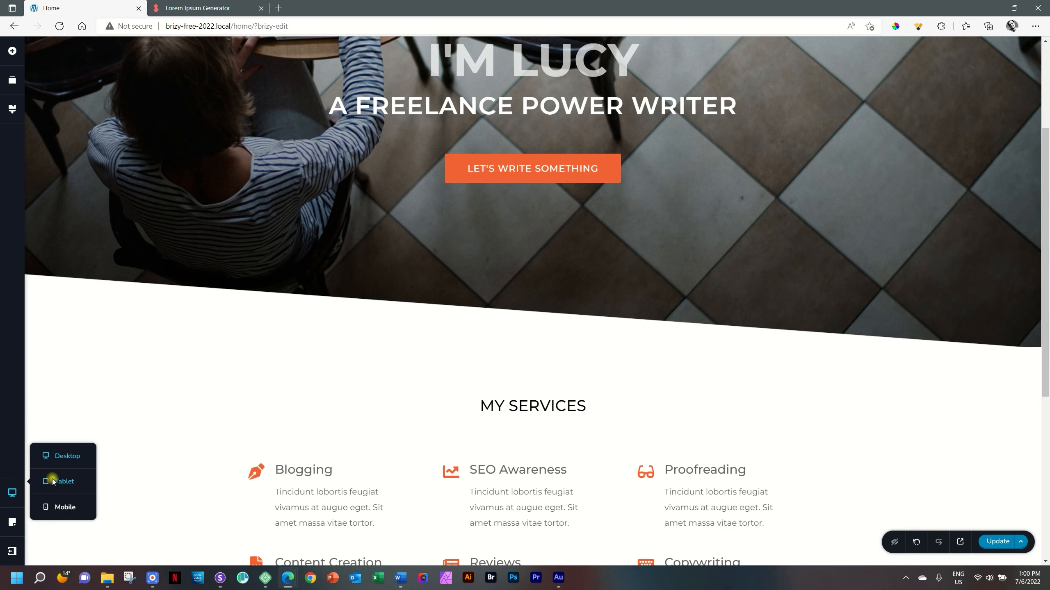
left_click(52, 481)
left_click(688, 379)
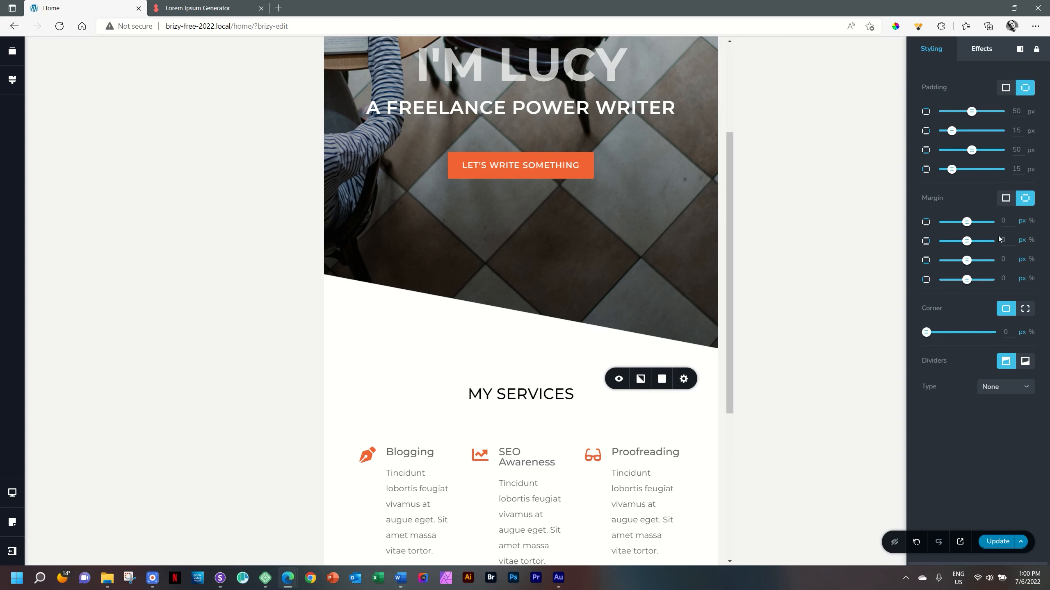
double_click(1009, 221)
type("-1")
- Switch to the mobile layout and set the My Services block's top margin to -1 px
left_click(11, 496)
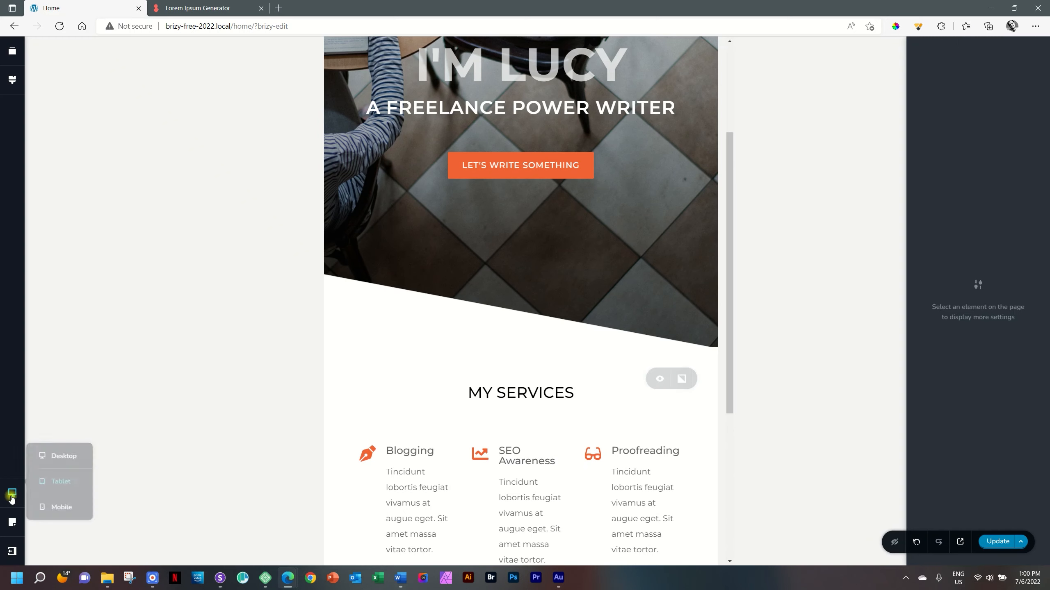
left_click(61, 506)
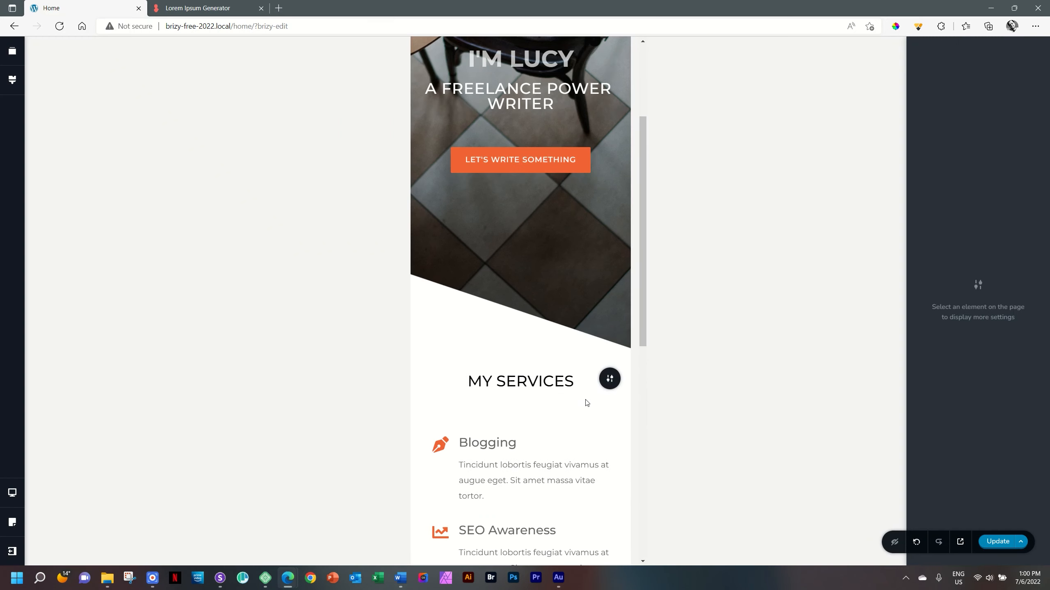
left_click(611, 386)
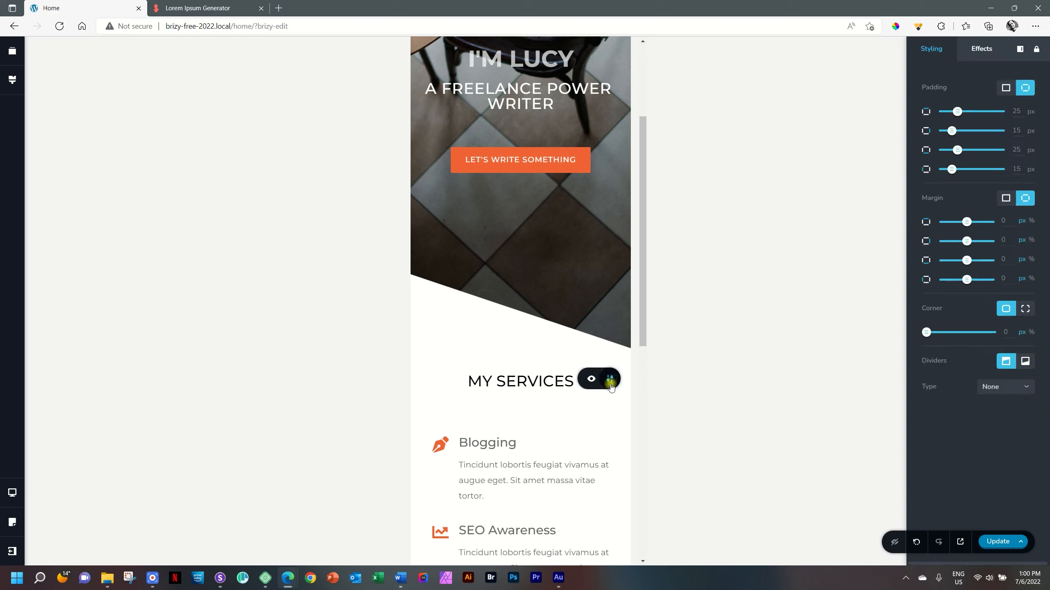
left_click(1007, 224)
key("Down")
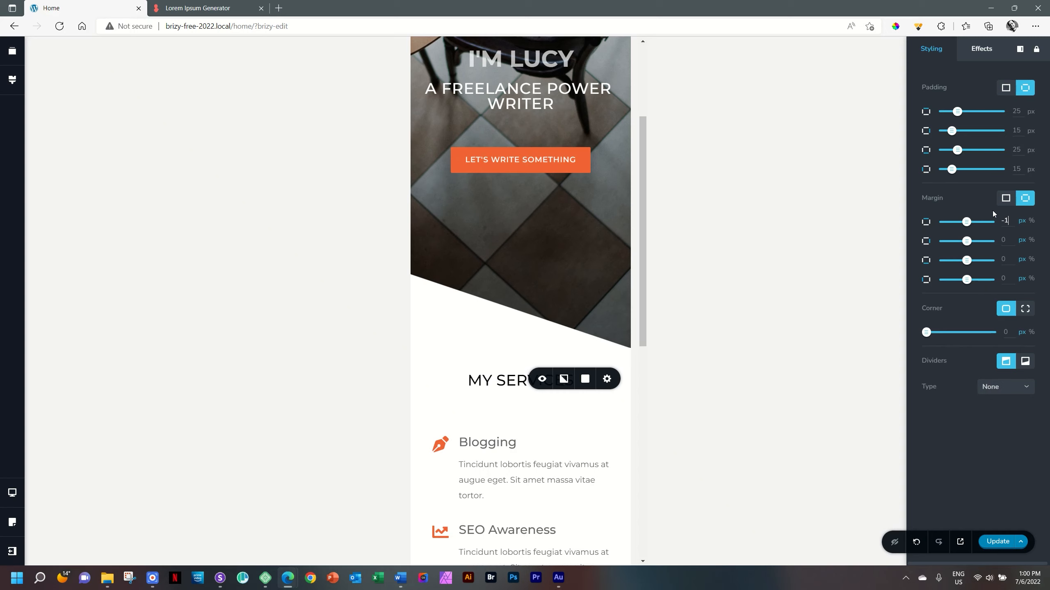
- Save the page, reload the site in the multi-device preview app and check the My Services section on the desktop device
left_click(996, 542)
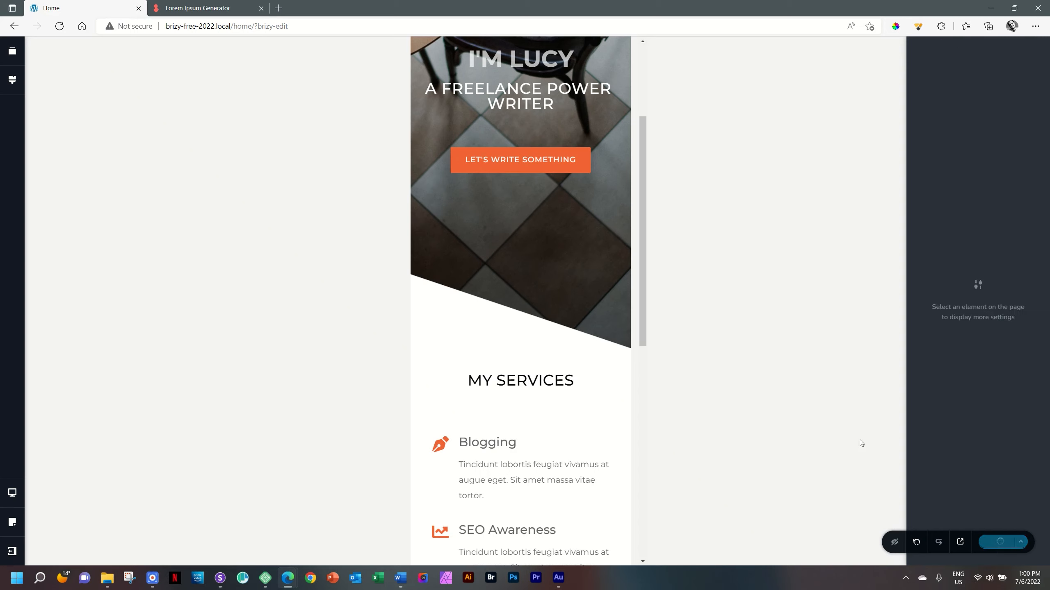
left_click(221, 583)
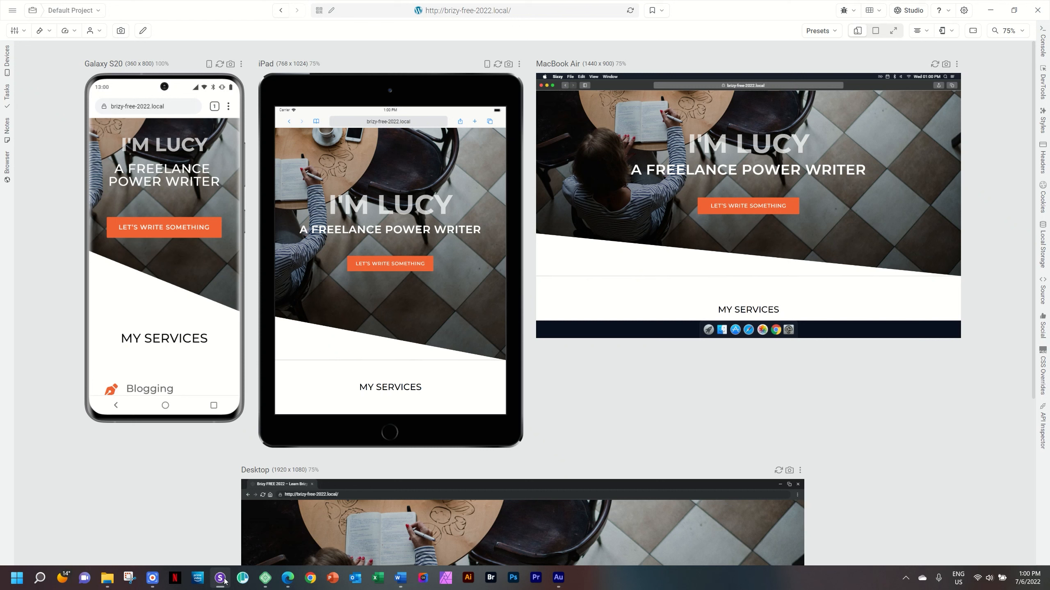
left_click(633, 14)
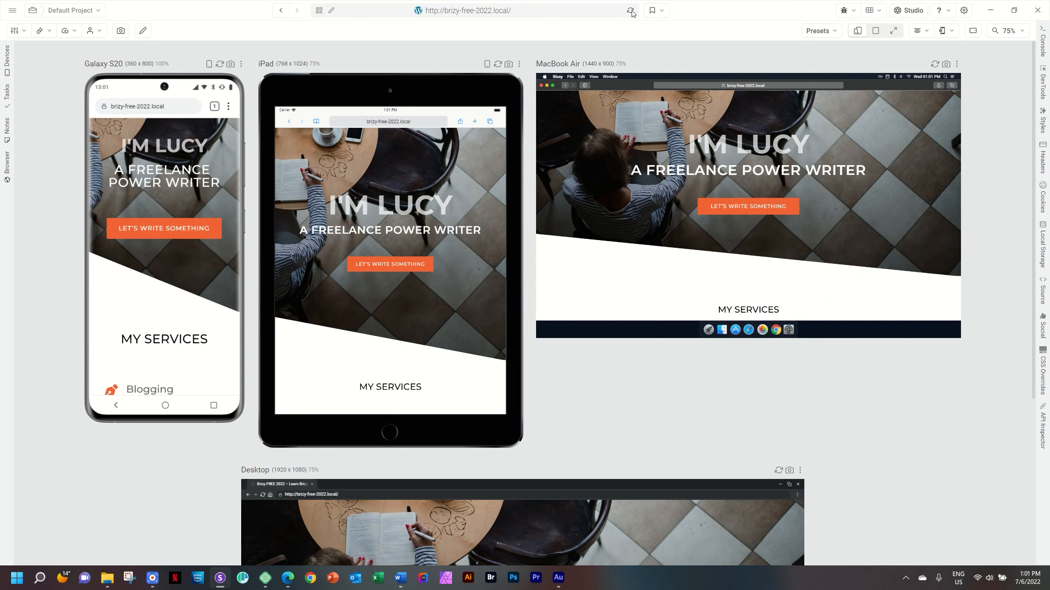
left_click(630, 10)
scroll(830, 408, "down", 5)
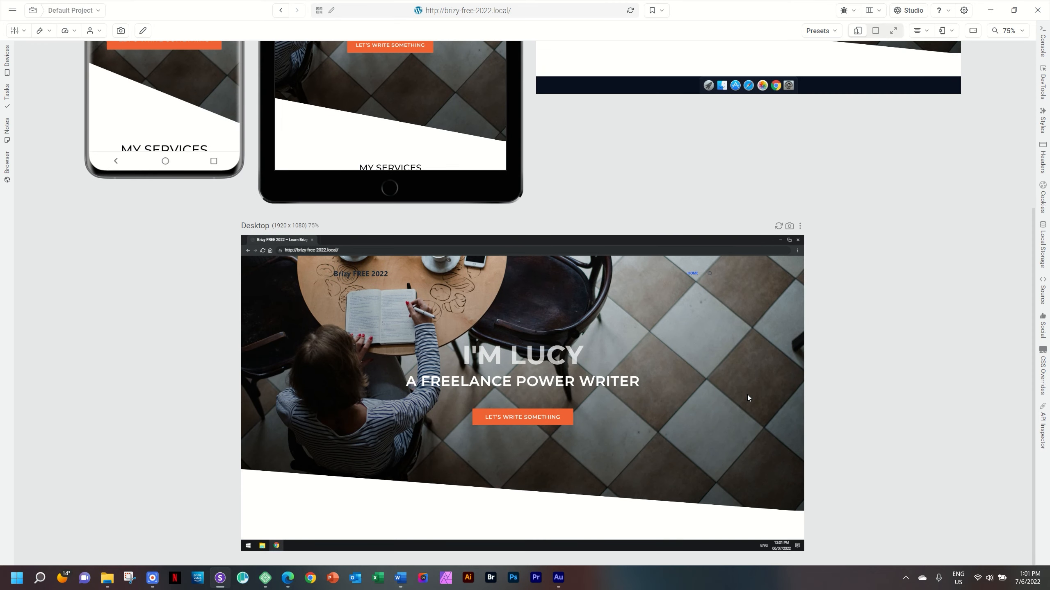
scroll(594, 341, "down", 5)
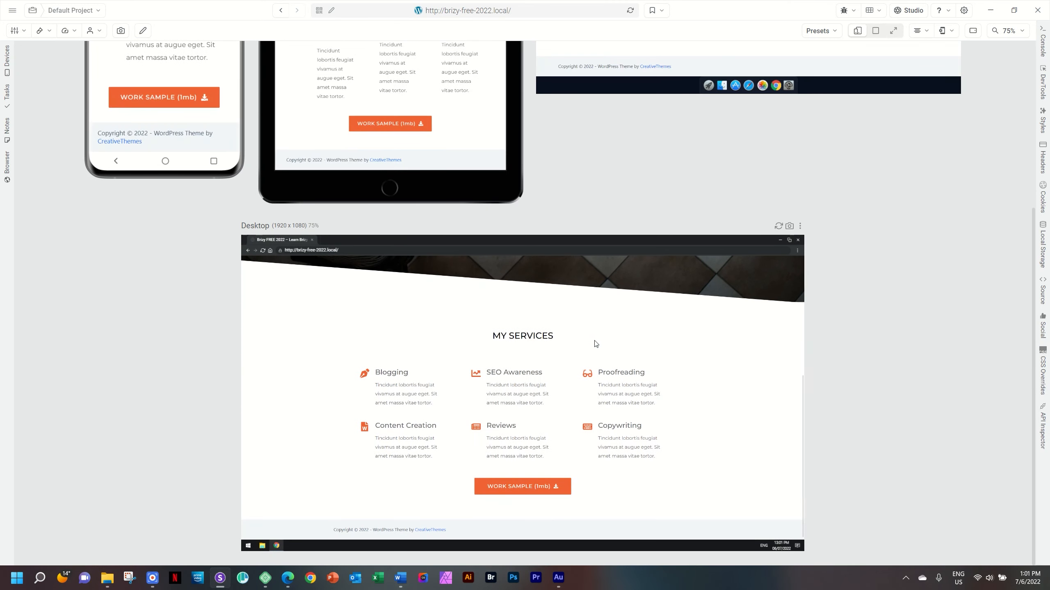